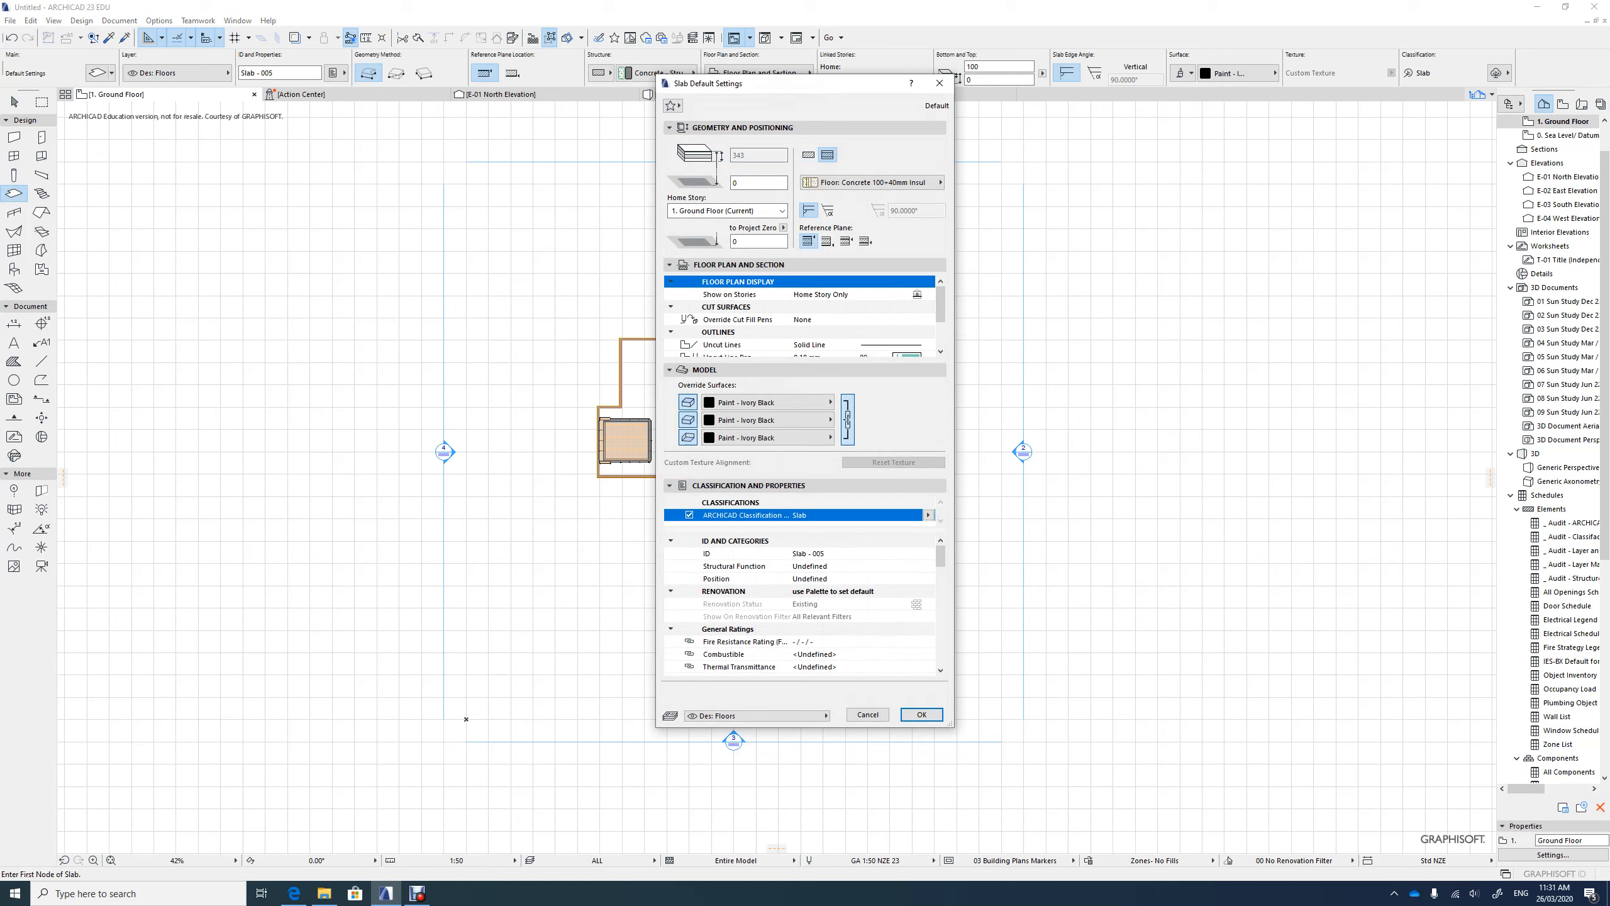
Use the composite structure for the default slab and override its top surface with Floorboards - 03, unlinked from the other surfaces.
{"action": "left_click", "coordinate": [808, 154]}
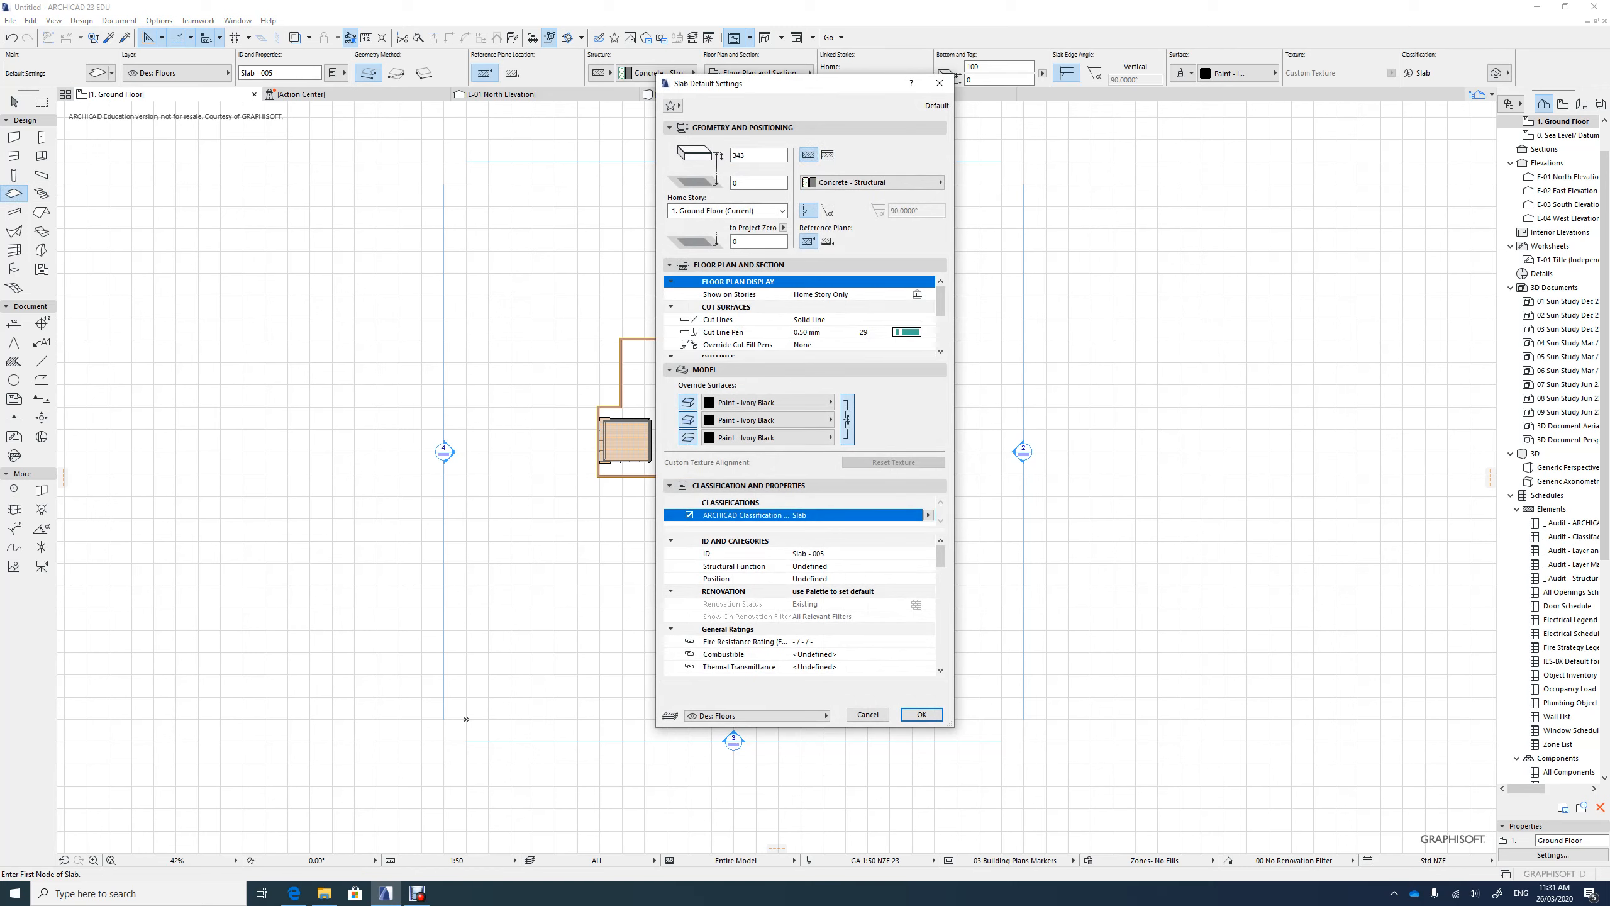
{"action": "left_click", "coordinate": [827, 154]}
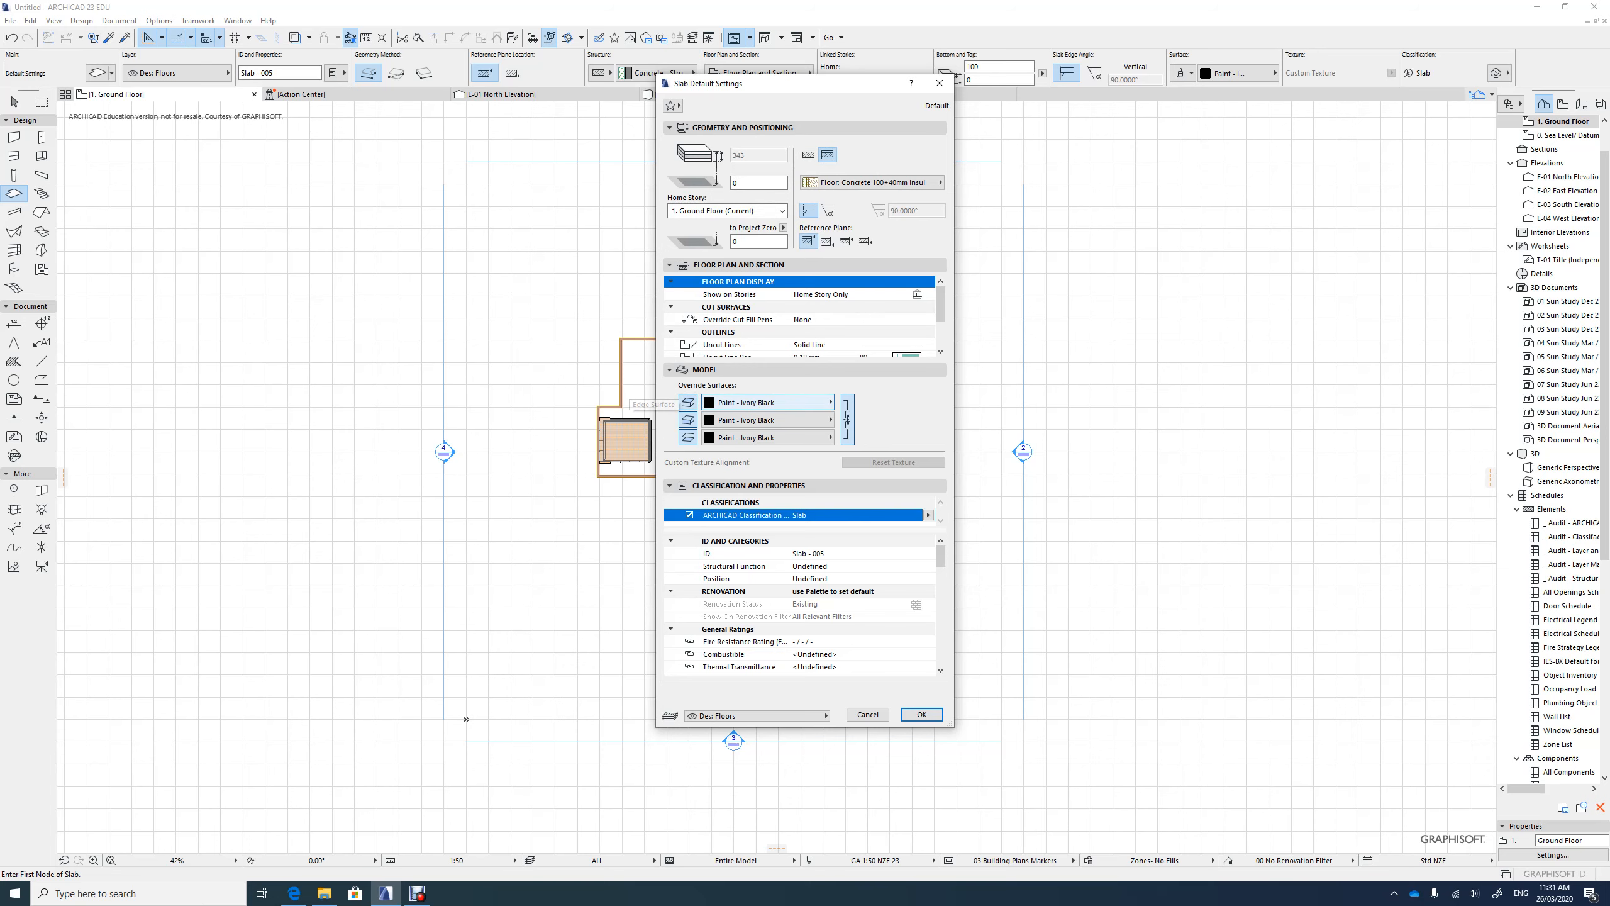
{"action": "left_click", "coordinate": [768, 402]}
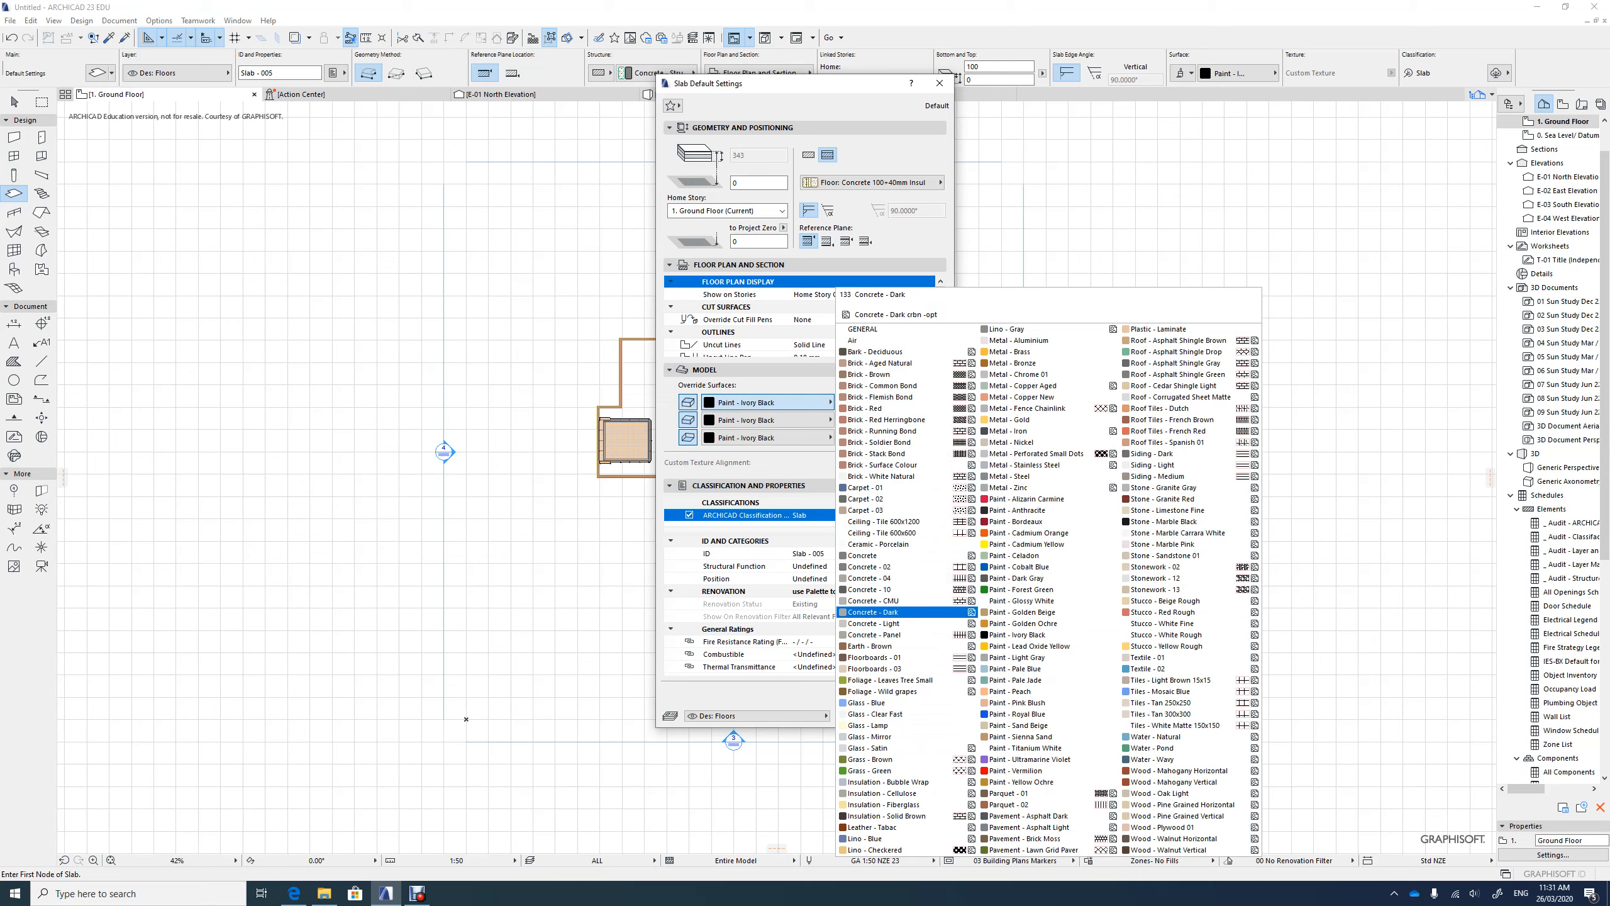
{"action": "left_click", "coordinate": [878, 668]}
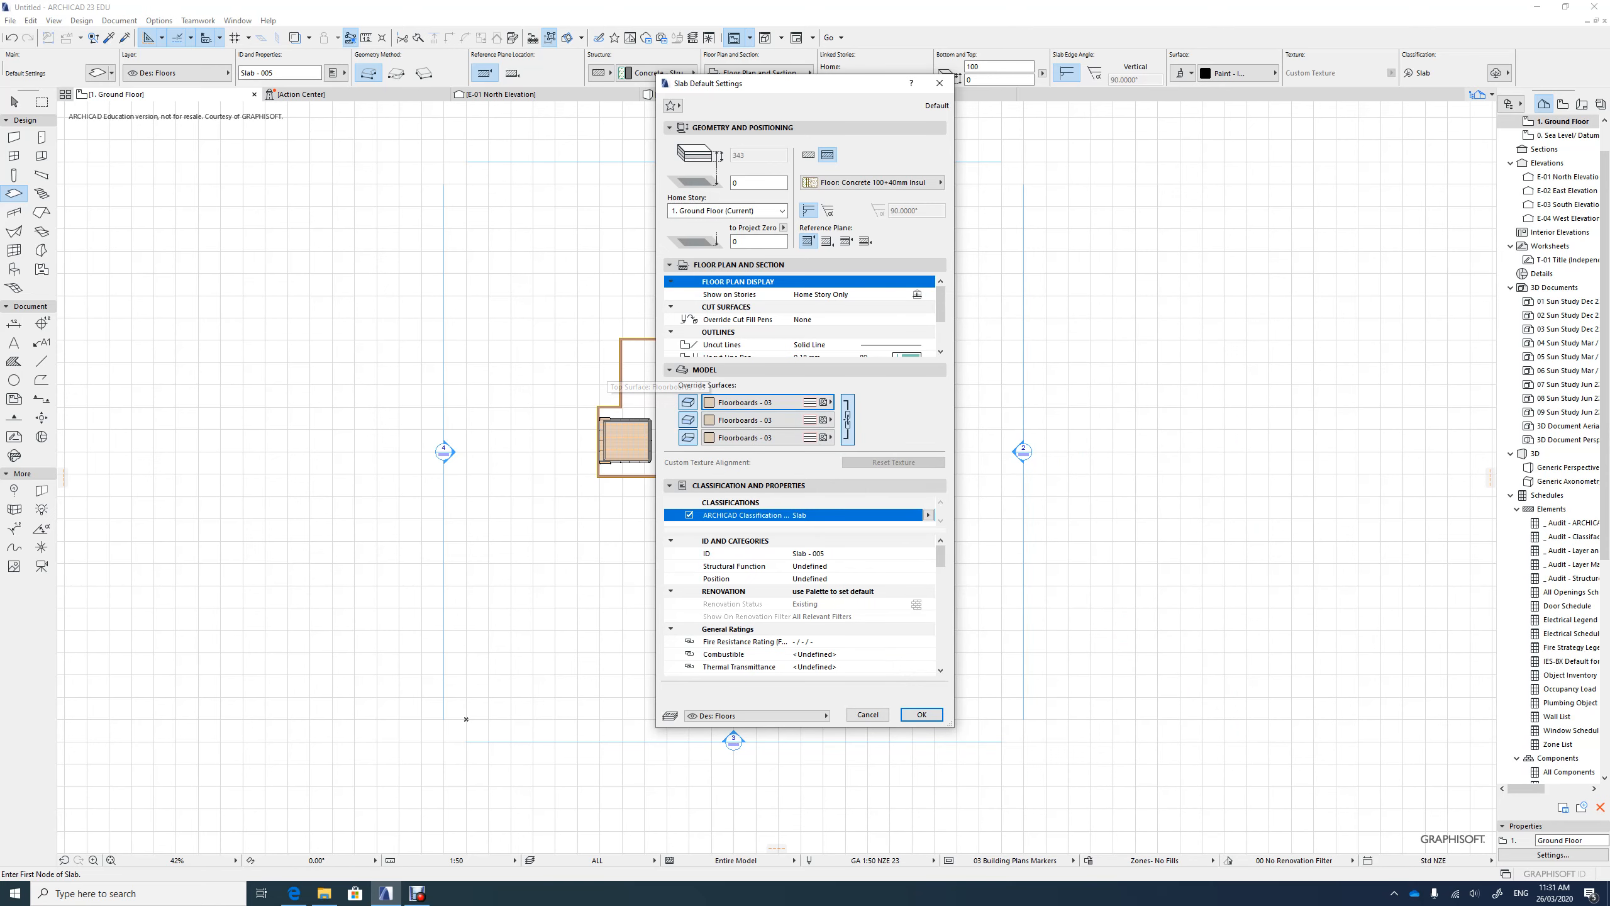
{"action": "left_click", "coordinate": [848, 419]}
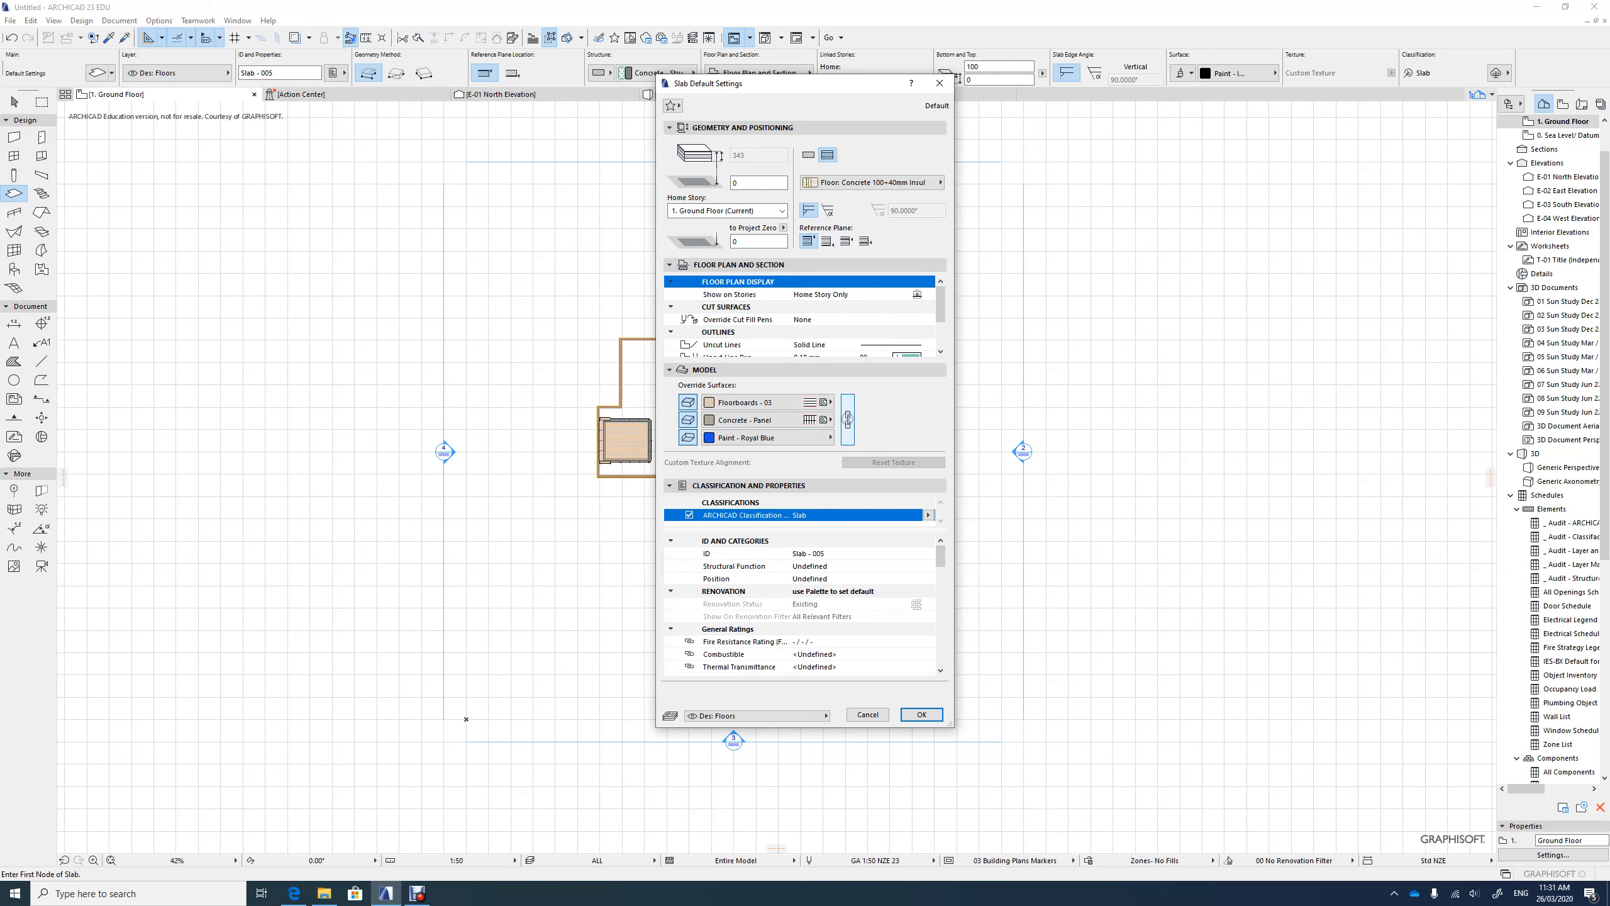
Set the default slab's edge and bottom surface overrides to Concrete - 02 and accept the settings.
{"action": "left_click", "coordinate": [745, 420]}
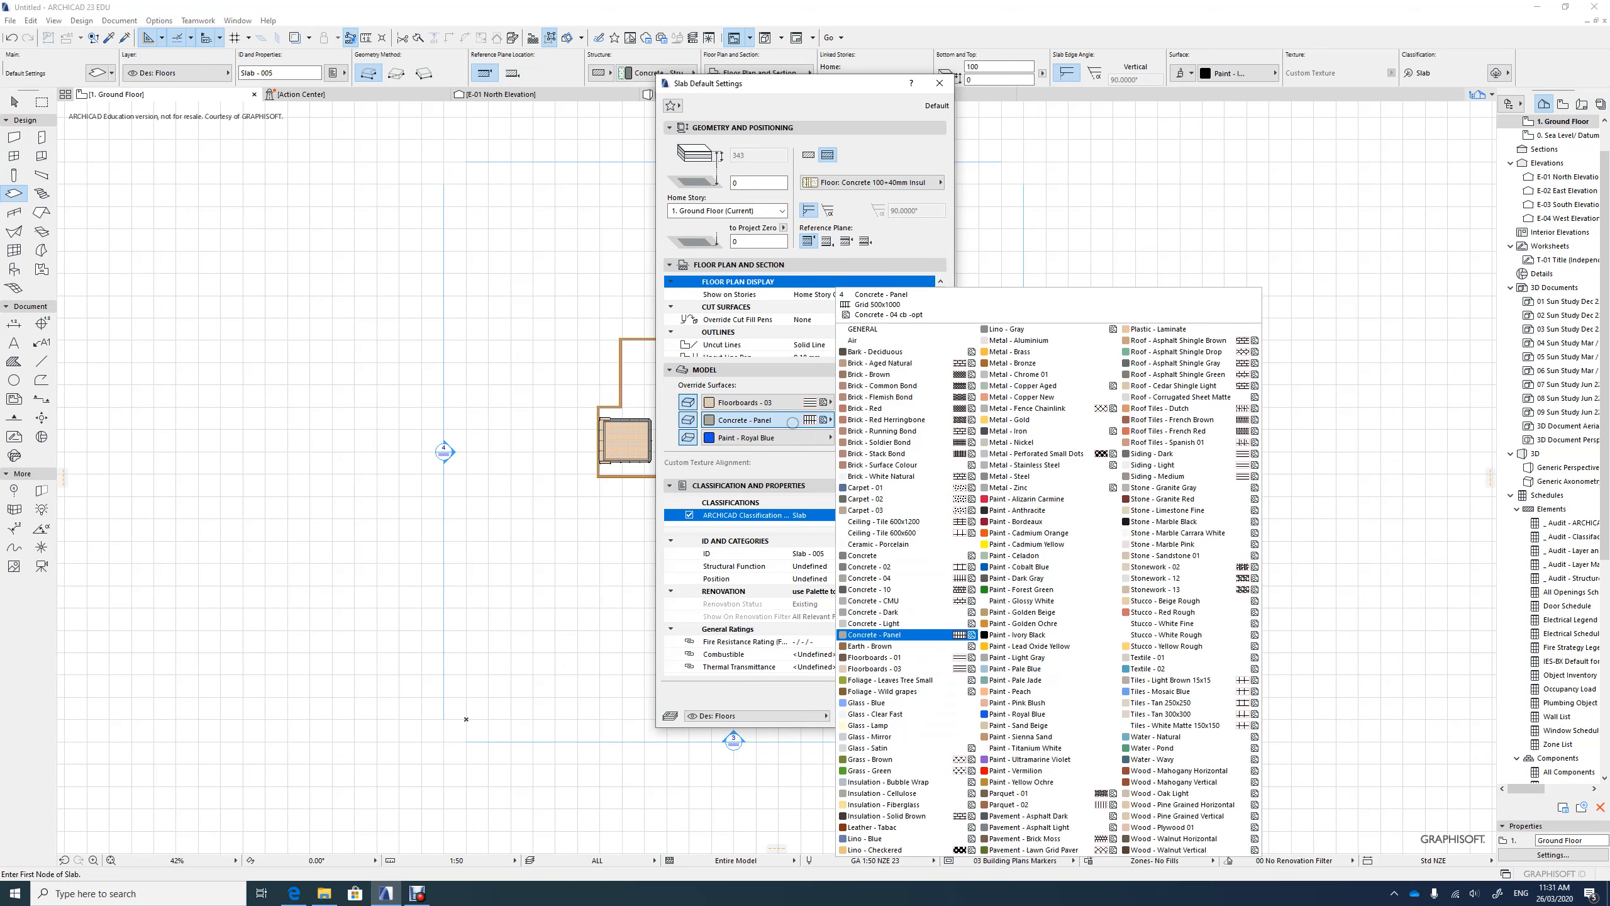
{"action": "left_click", "coordinate": [870, 566]}
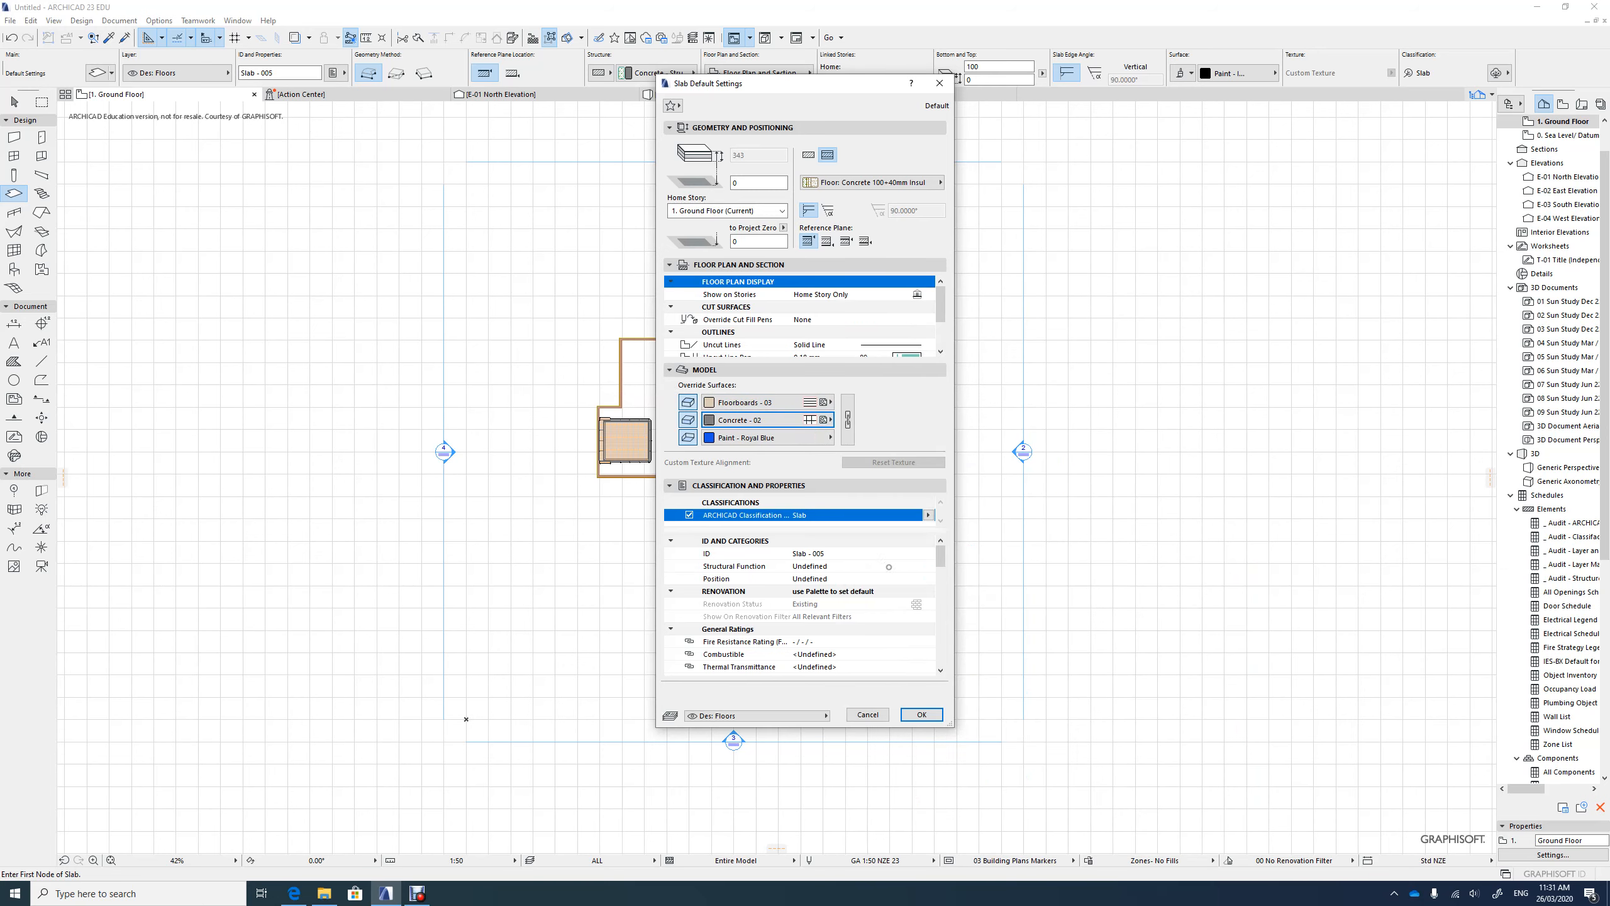
{"action": "left_click", "coordinate": [745, 437]}
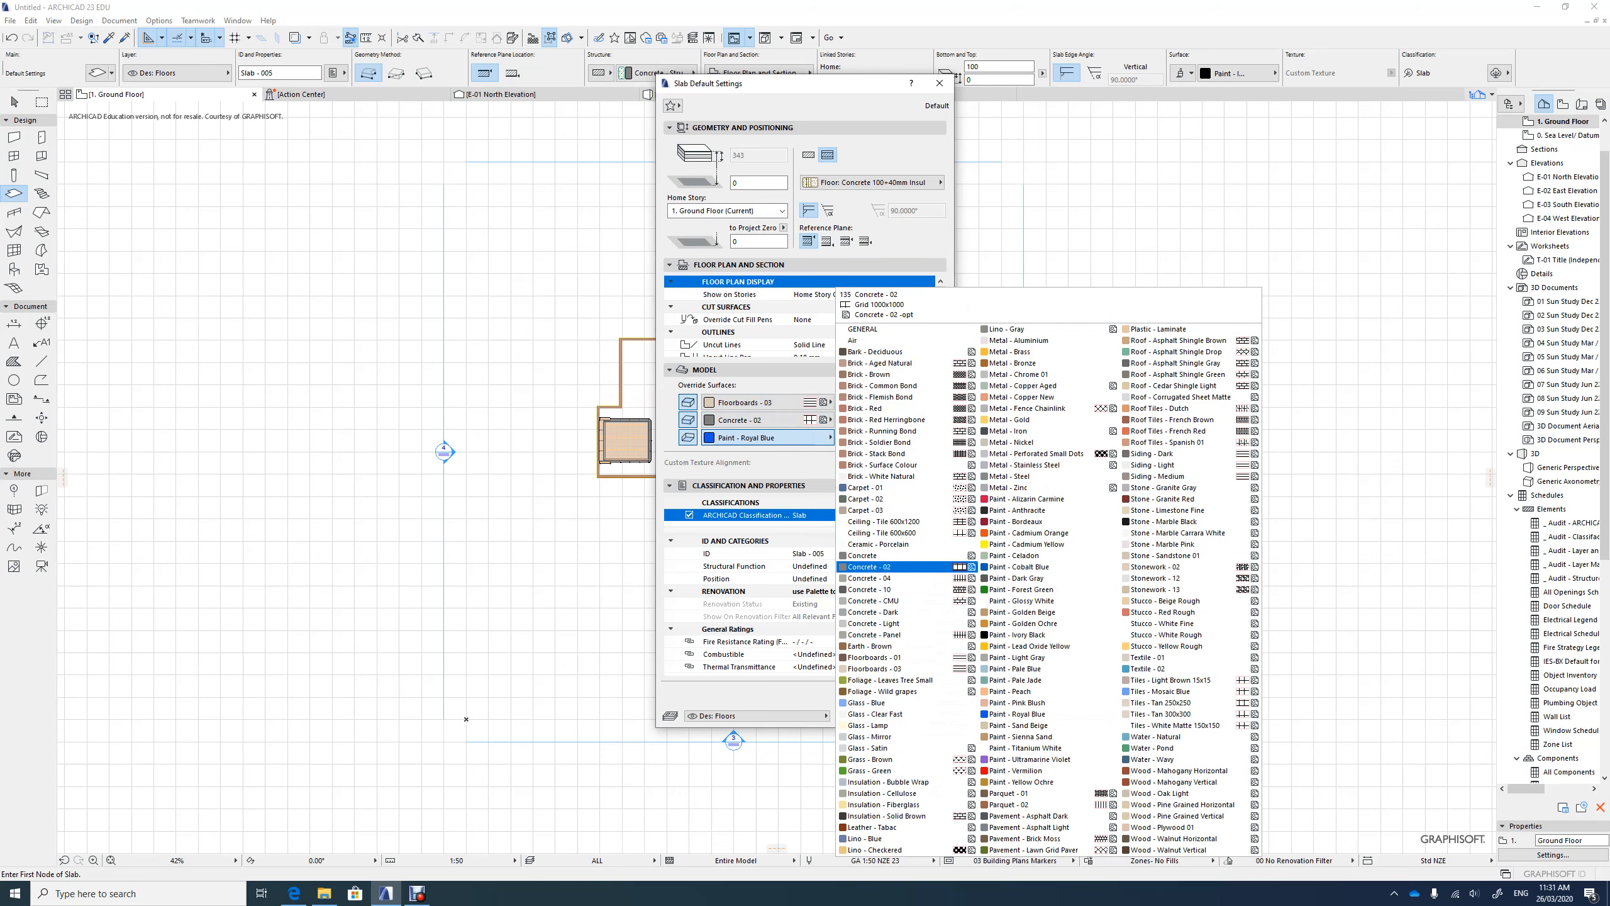
{"action": "left_click", "coordinate": [877, 567]}
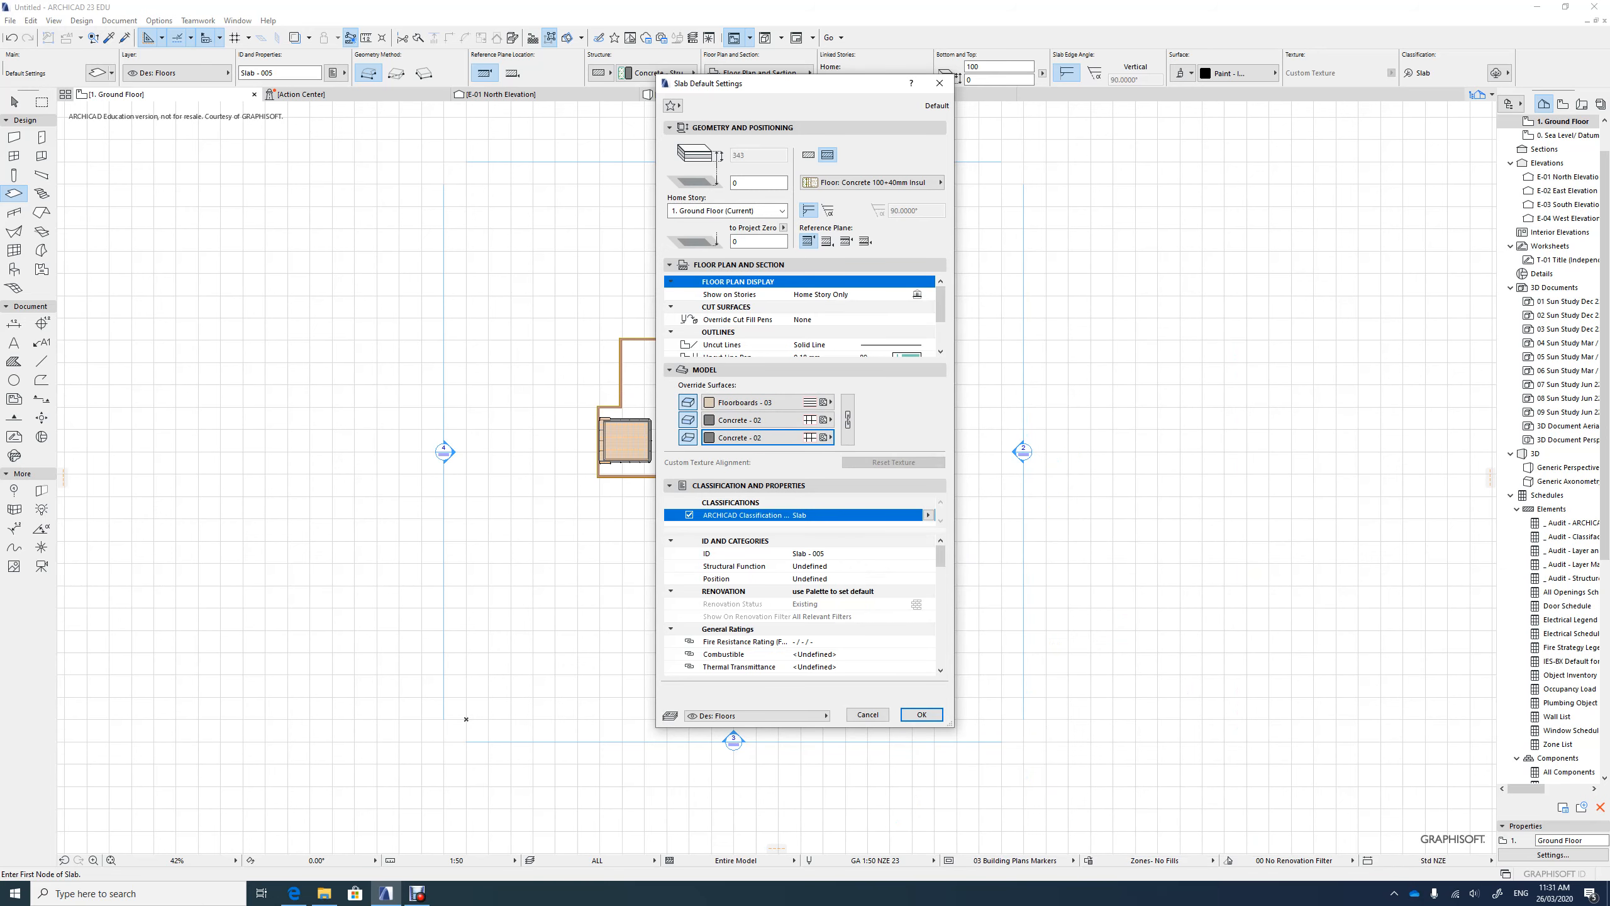
{"action": "left_click", "coordinate": [922, 714]}
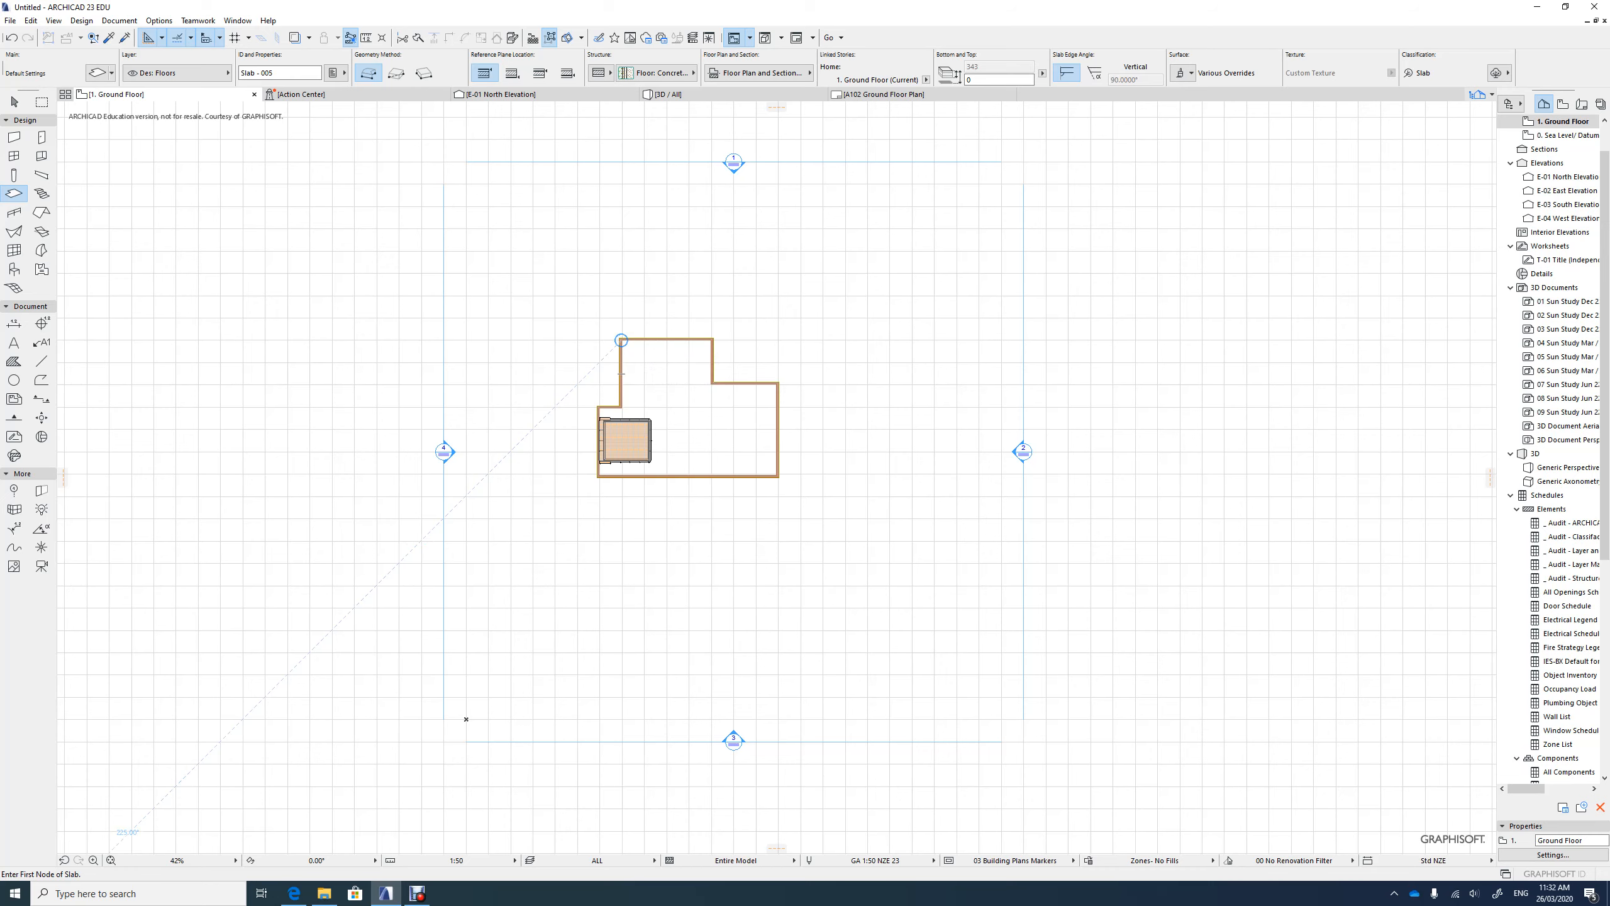
Draw a polygonal slab following the outer corners of the building's exterior walls, check it in 3D and return to the floor plan.
{"action": "left_click", "coordinate": [93, 860]}
{"action": "left_click", "coordinate": [576, 307]}
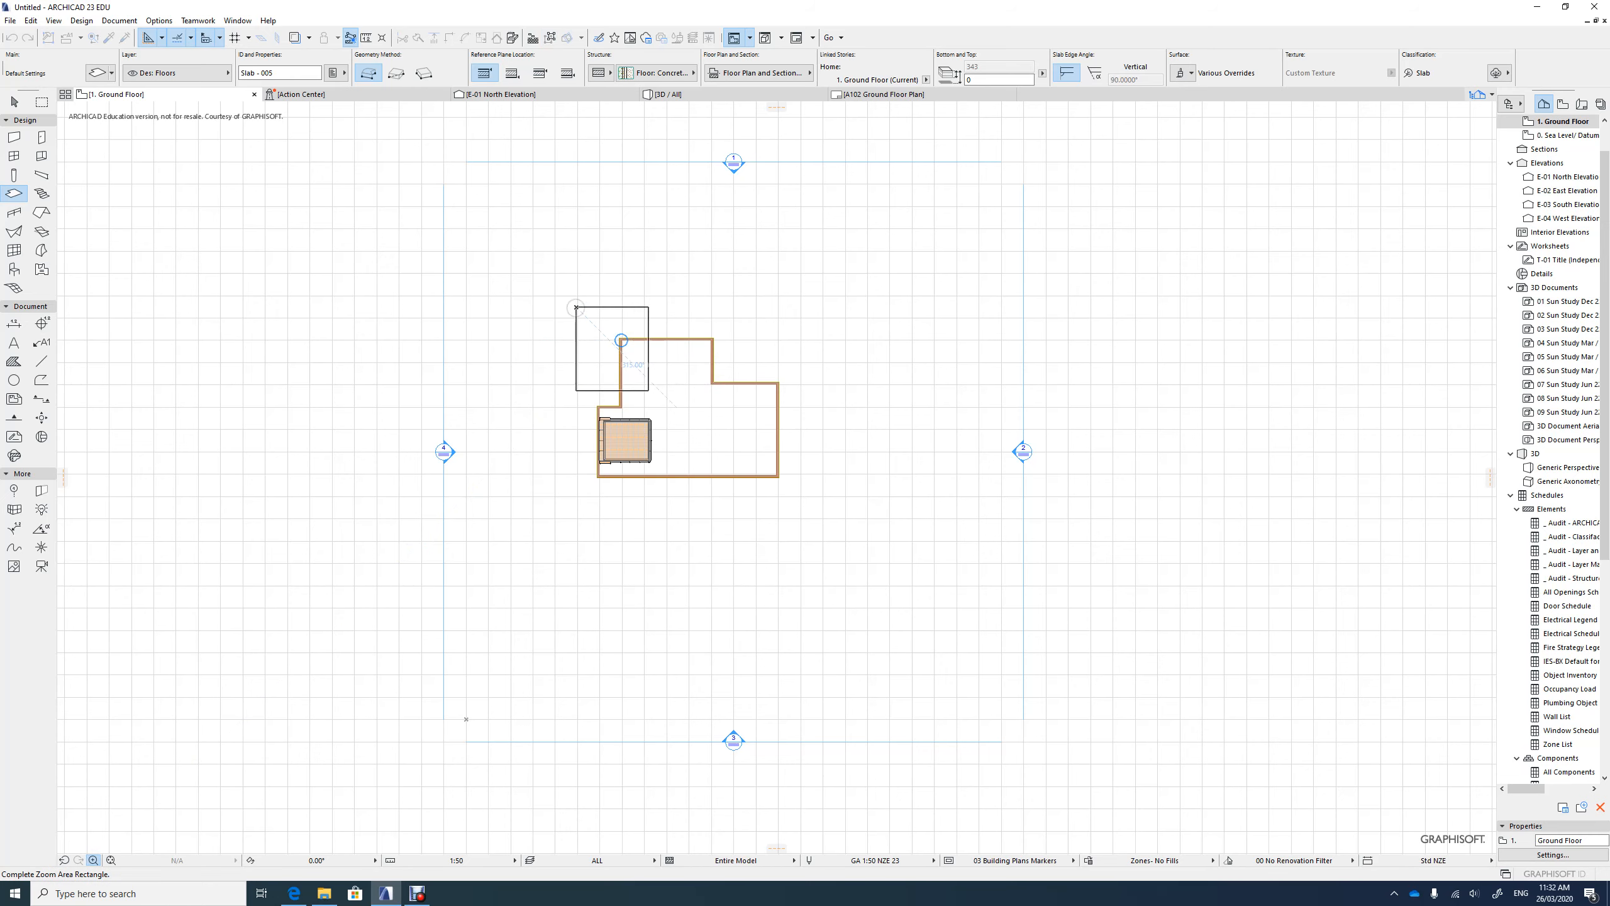
{"action": "left_click", "coordinate": [837, 523]}
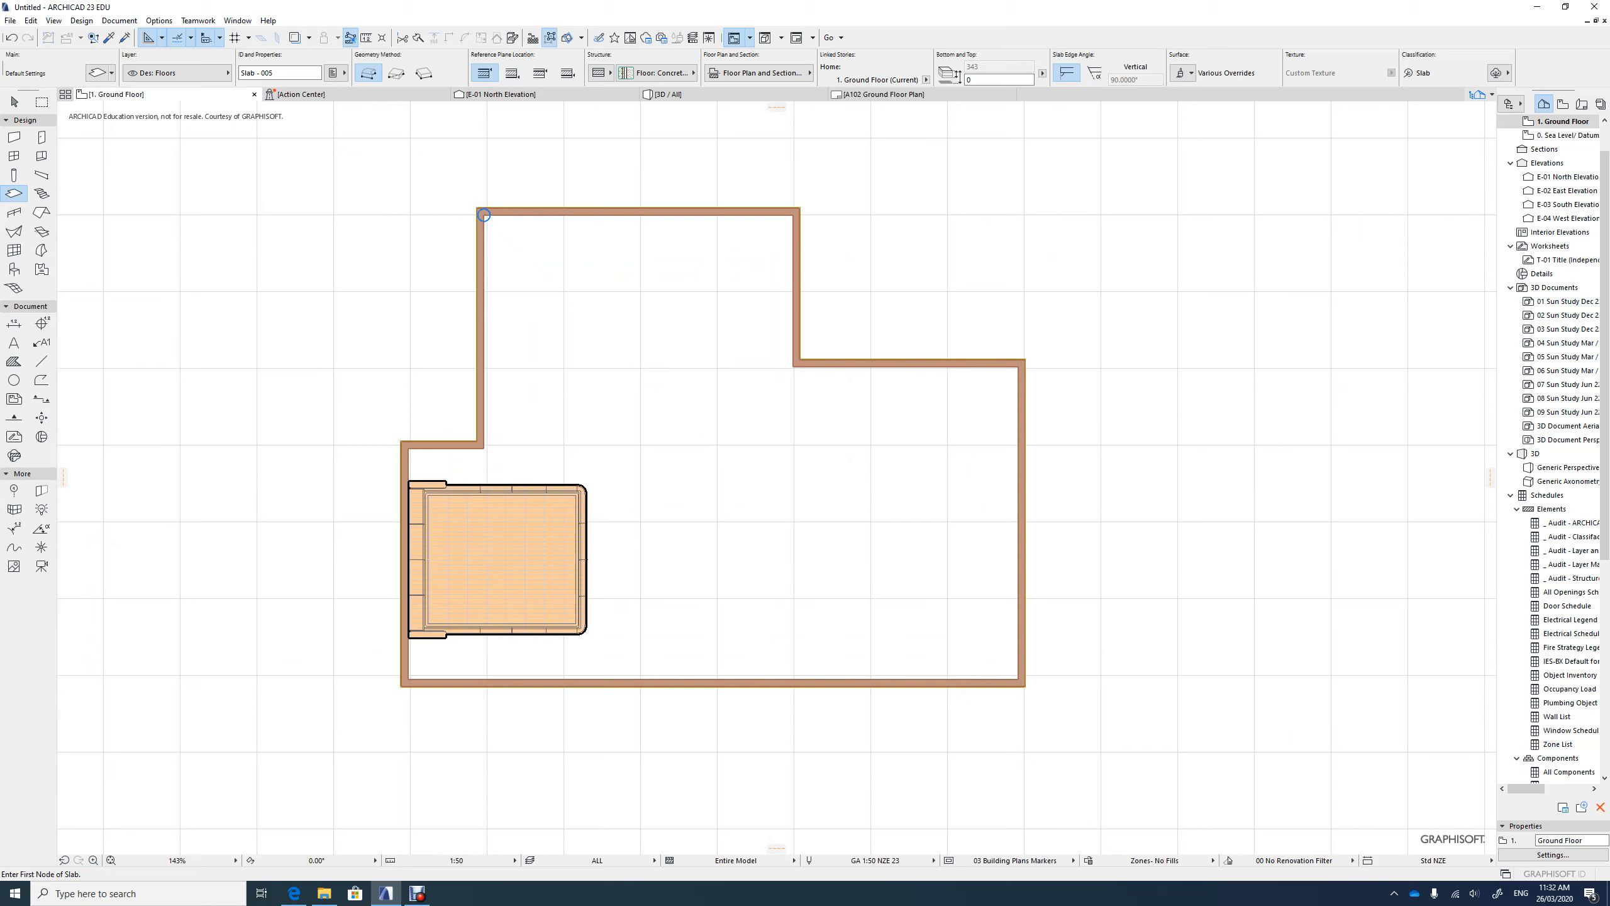
{"action": "left_click", "coordinate": [483, 215]}
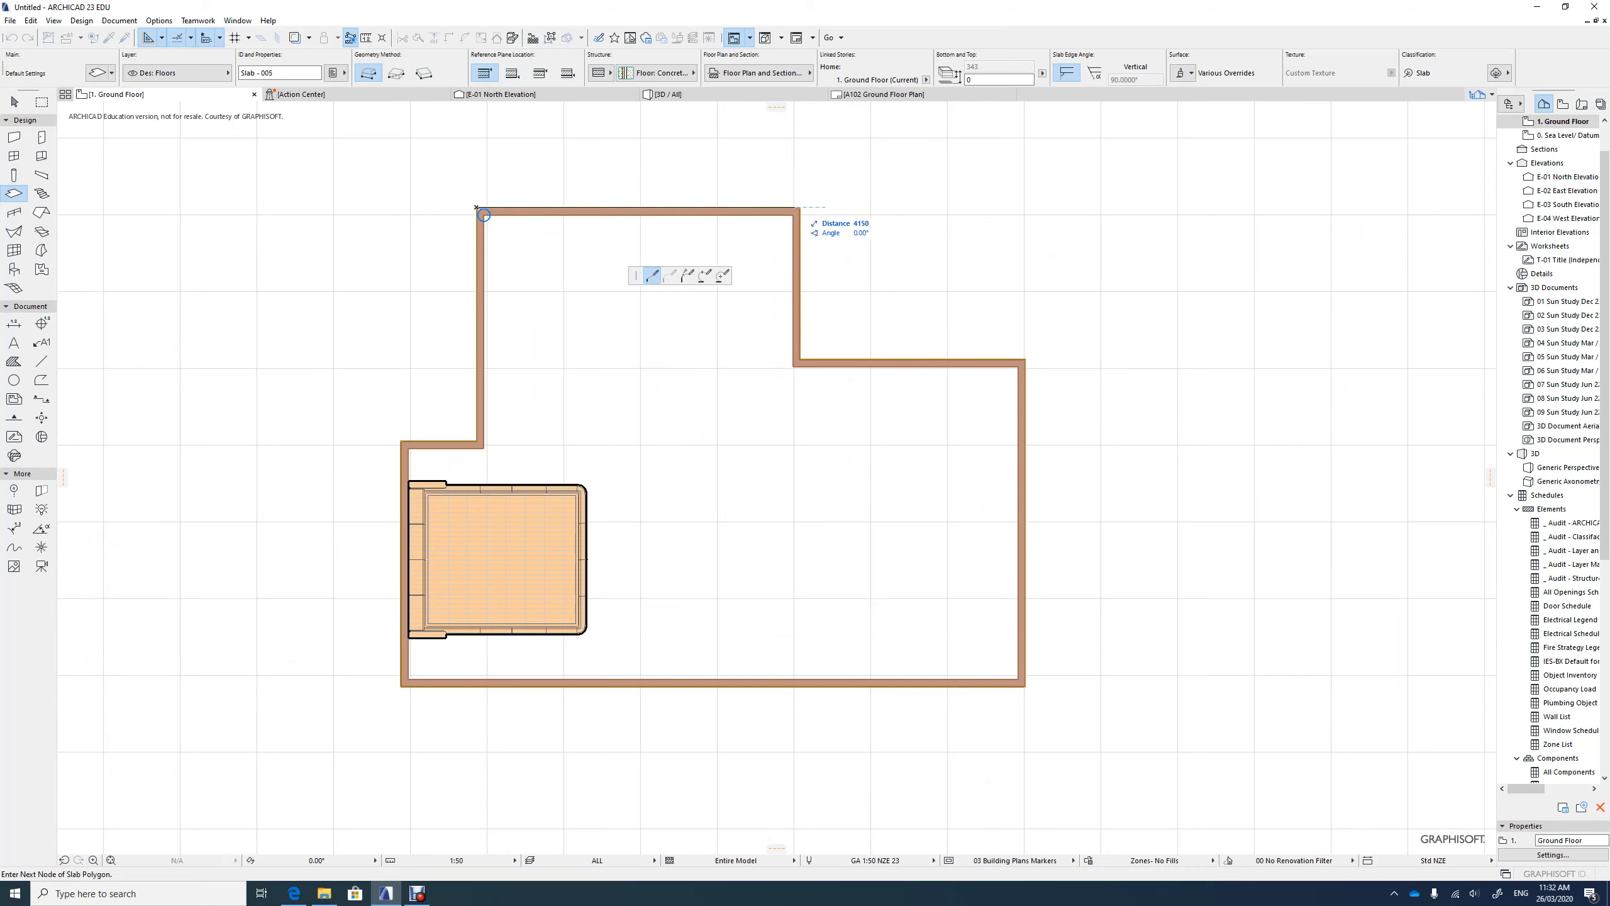
{"action": "left_click", "coordinate": [800, 209]}
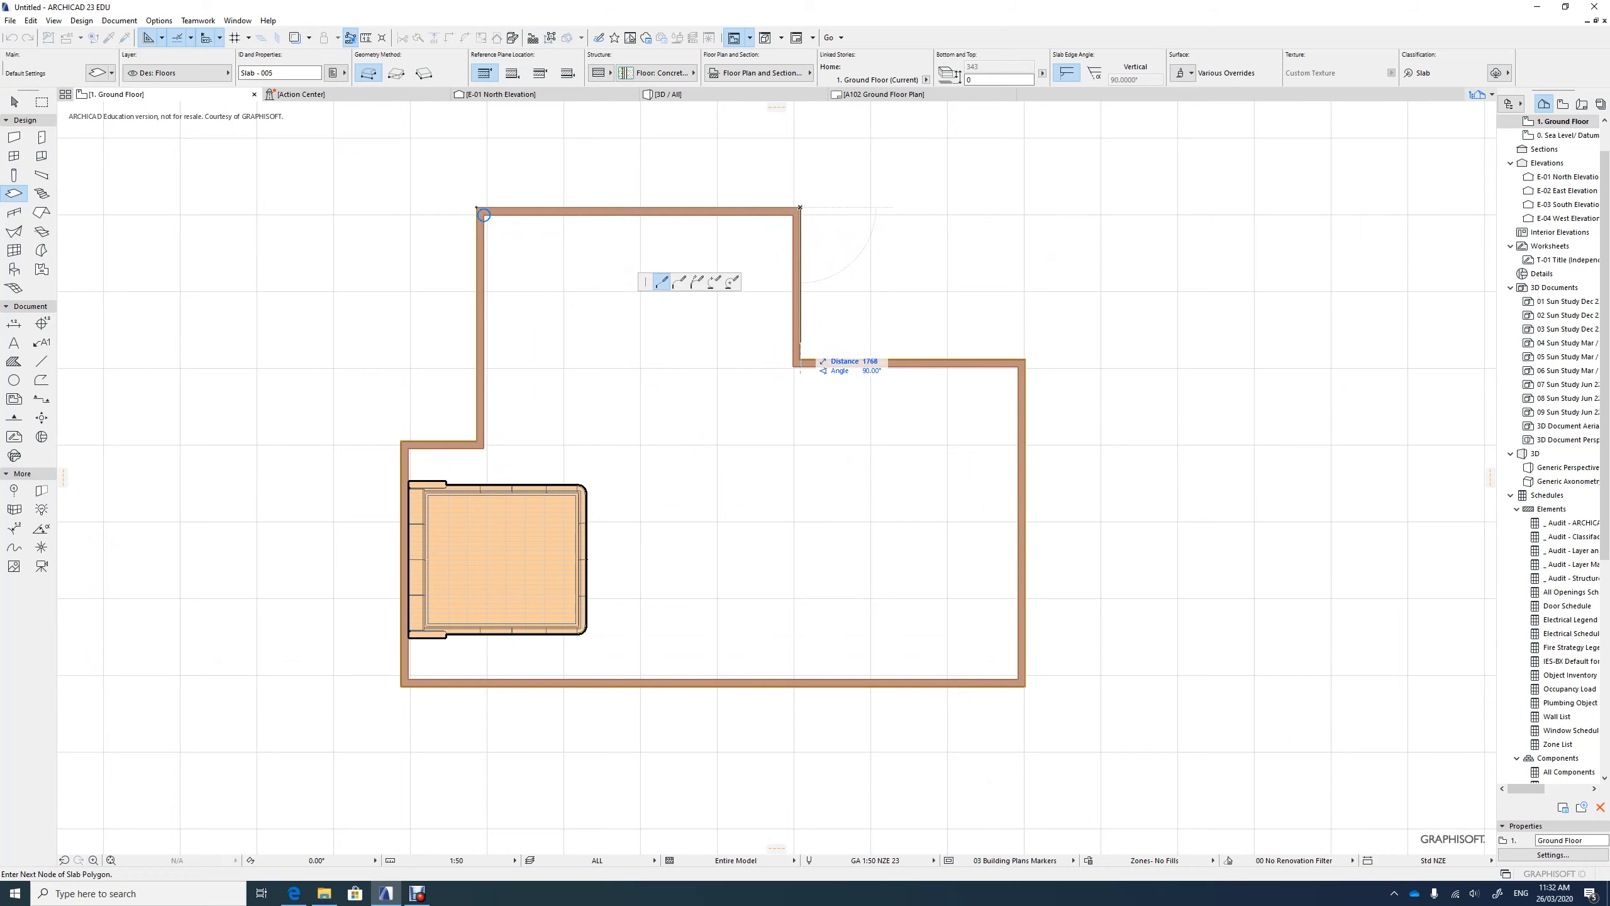
{"action": "left_click", "coordinate": [800, 359]}
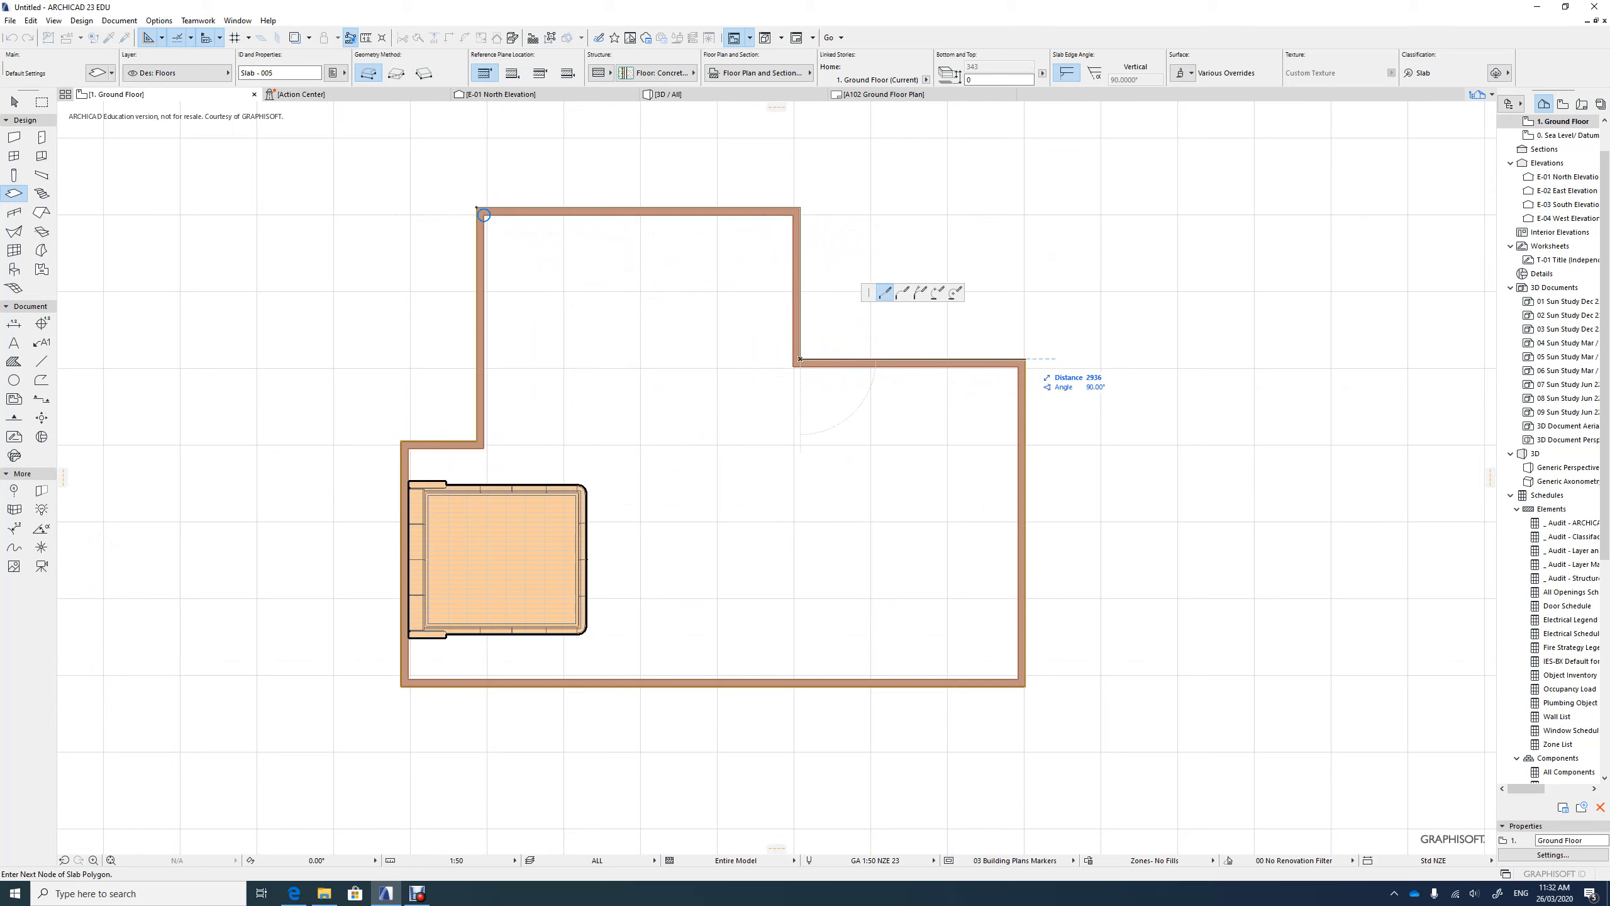
{"action": "left_click", "coordinate": [1025, 359]}
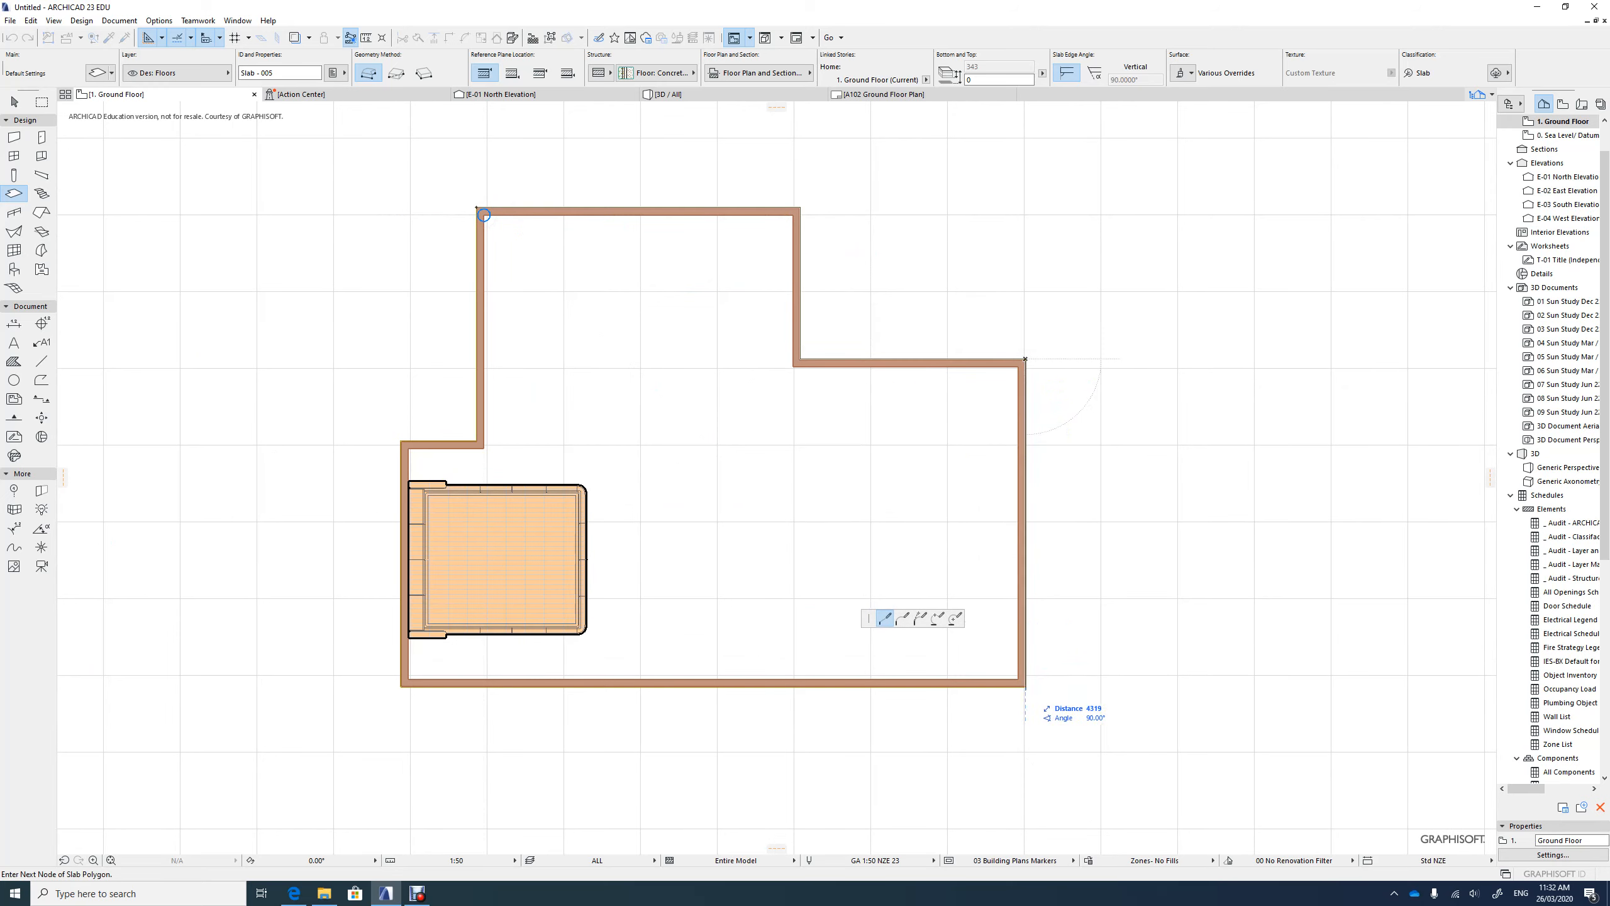
{"action": "left_click", "coordinate": [1026, 686]}
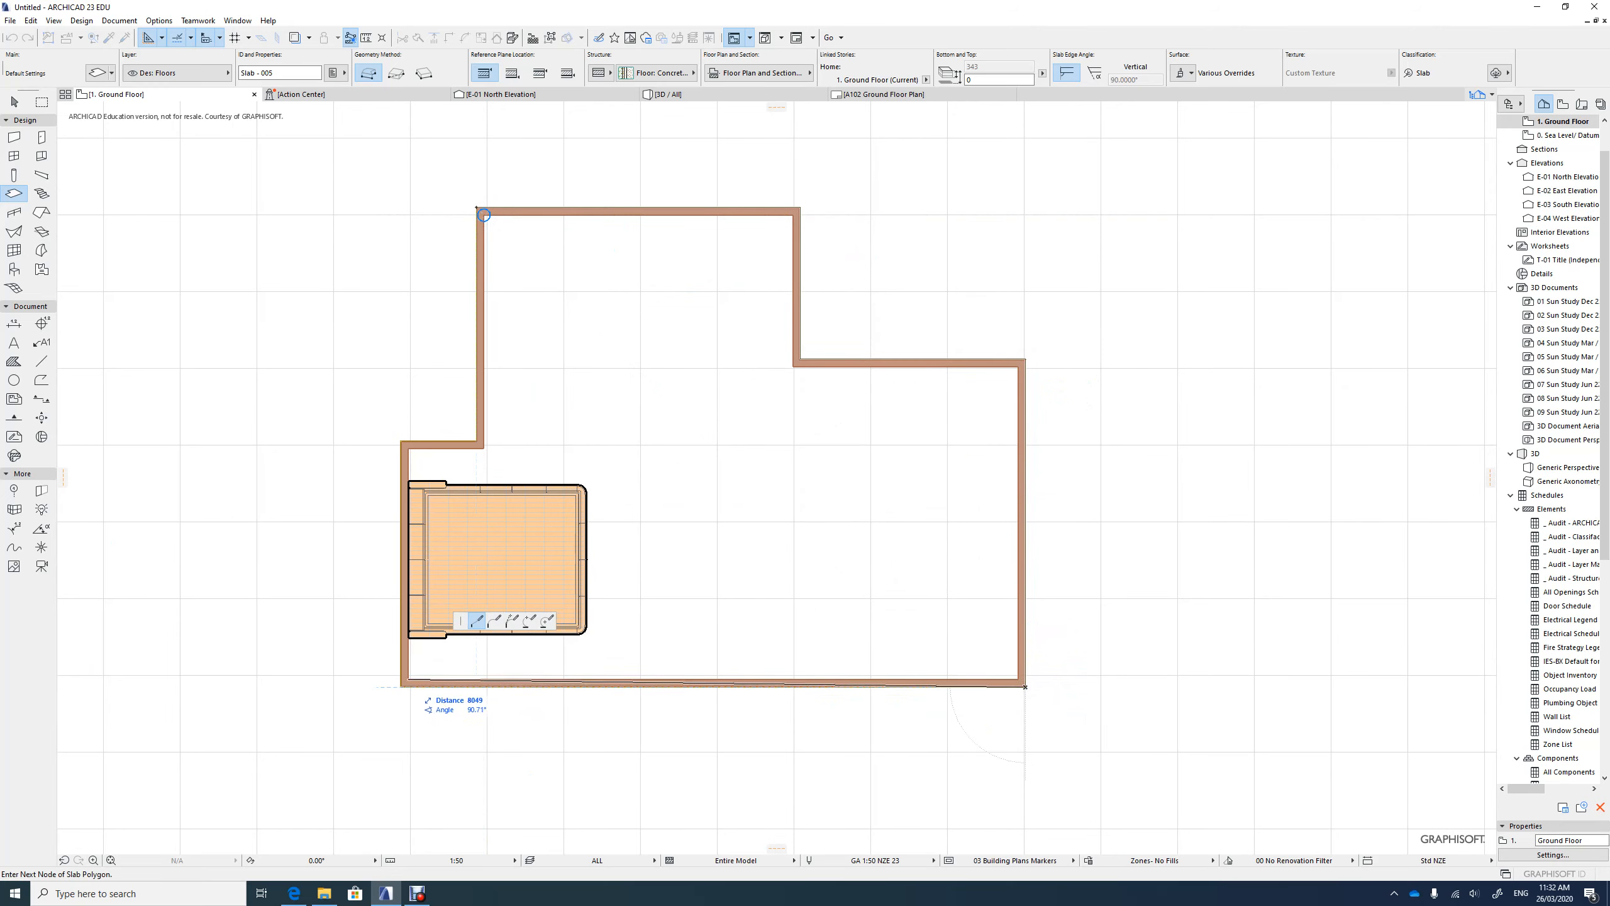
{"action": "left_click", "coordinate": [400, 687]}
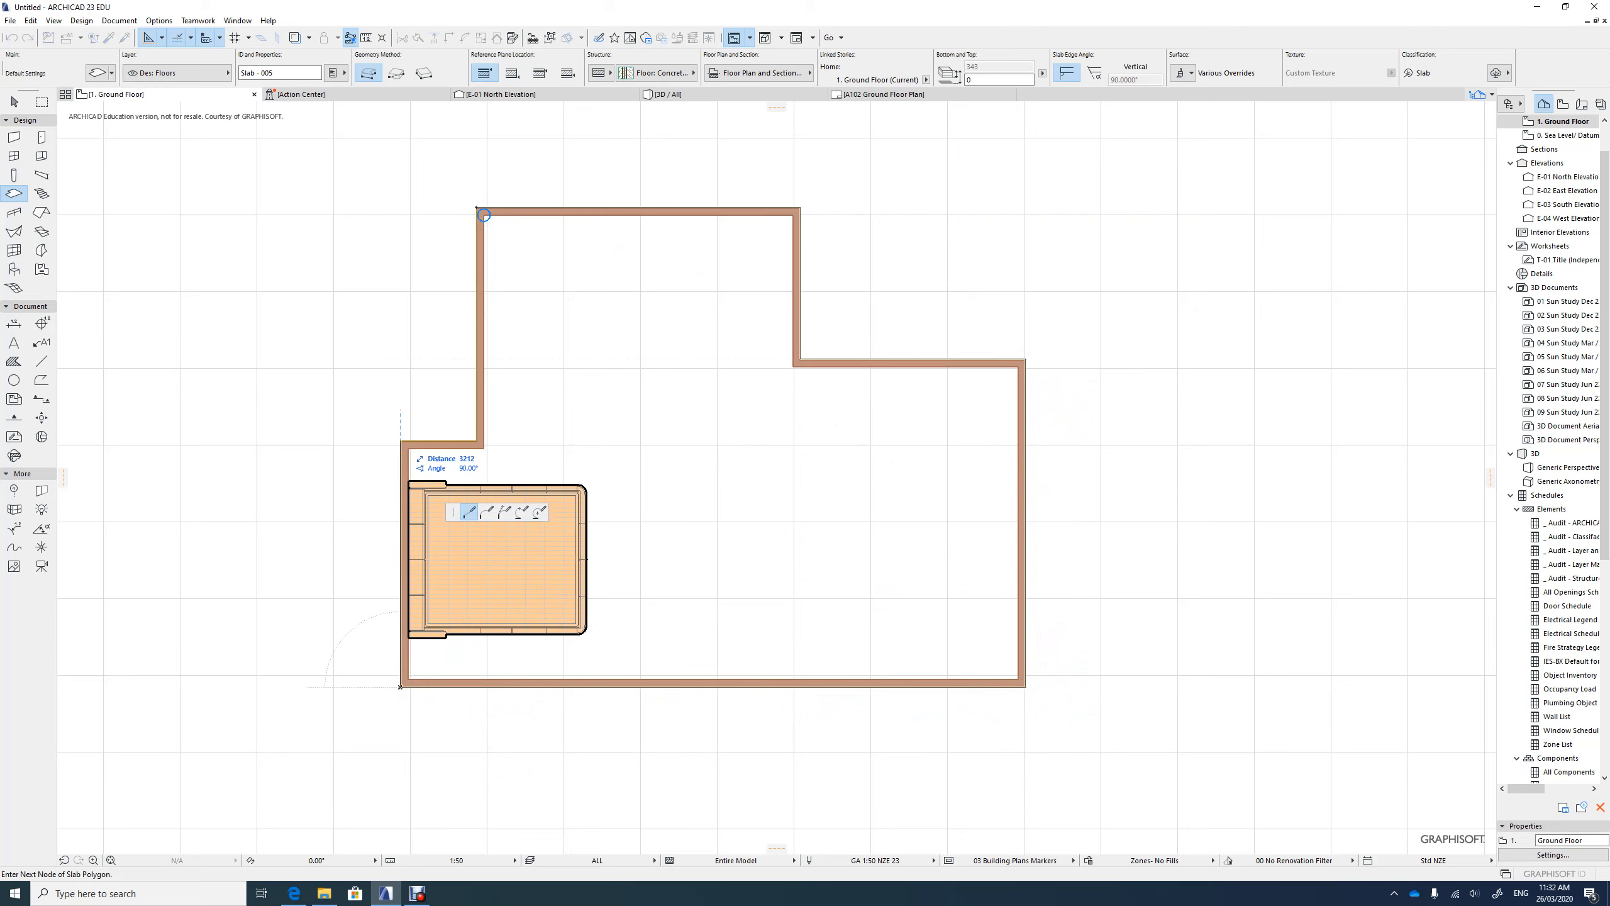
{"action": "left_click", "coordinate": [400, 440]}
{"action": "left_click", "coordinate": [476, 440]}
{"action": "left_click", "coordinate": [477, 209]}
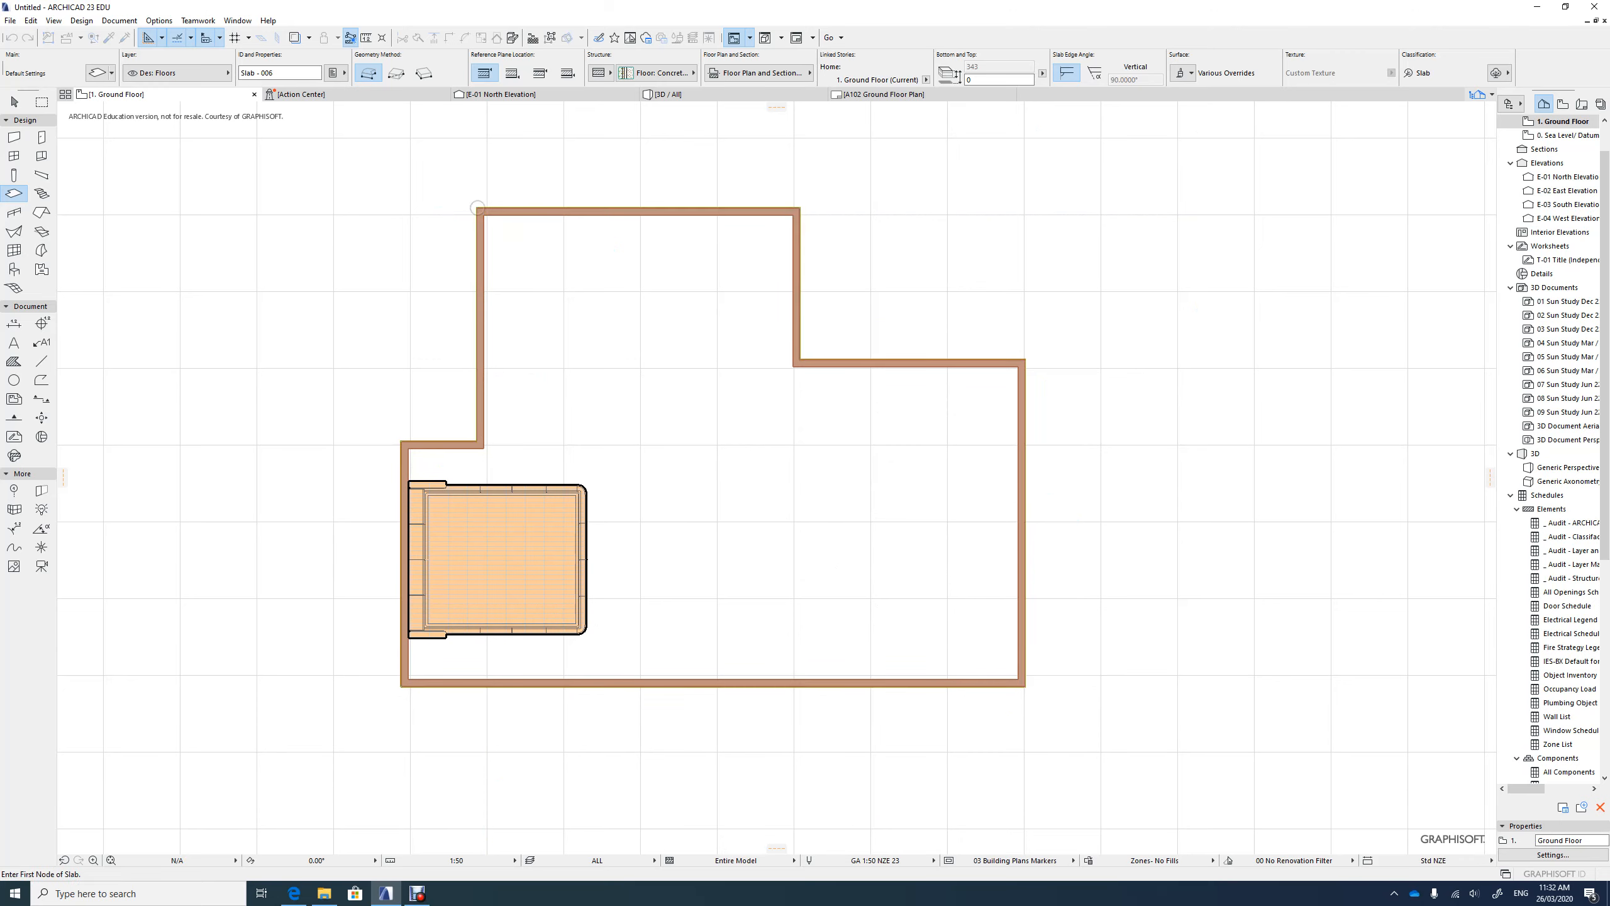
{"action": "key", "text": "F3"}
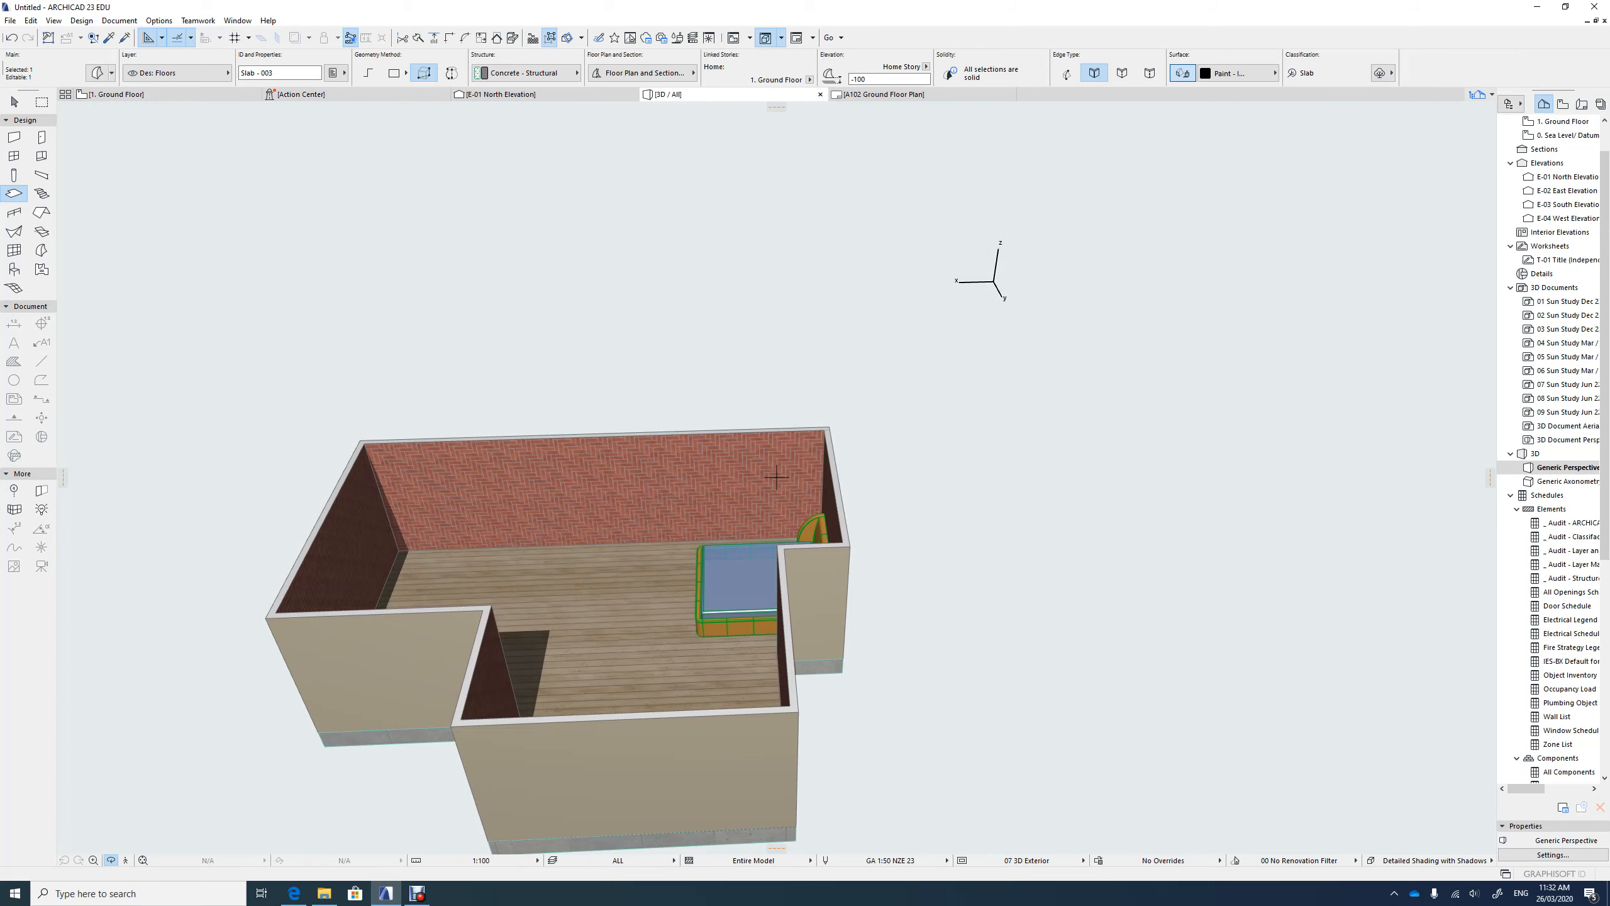
{"action": "key", "text": "F2"}
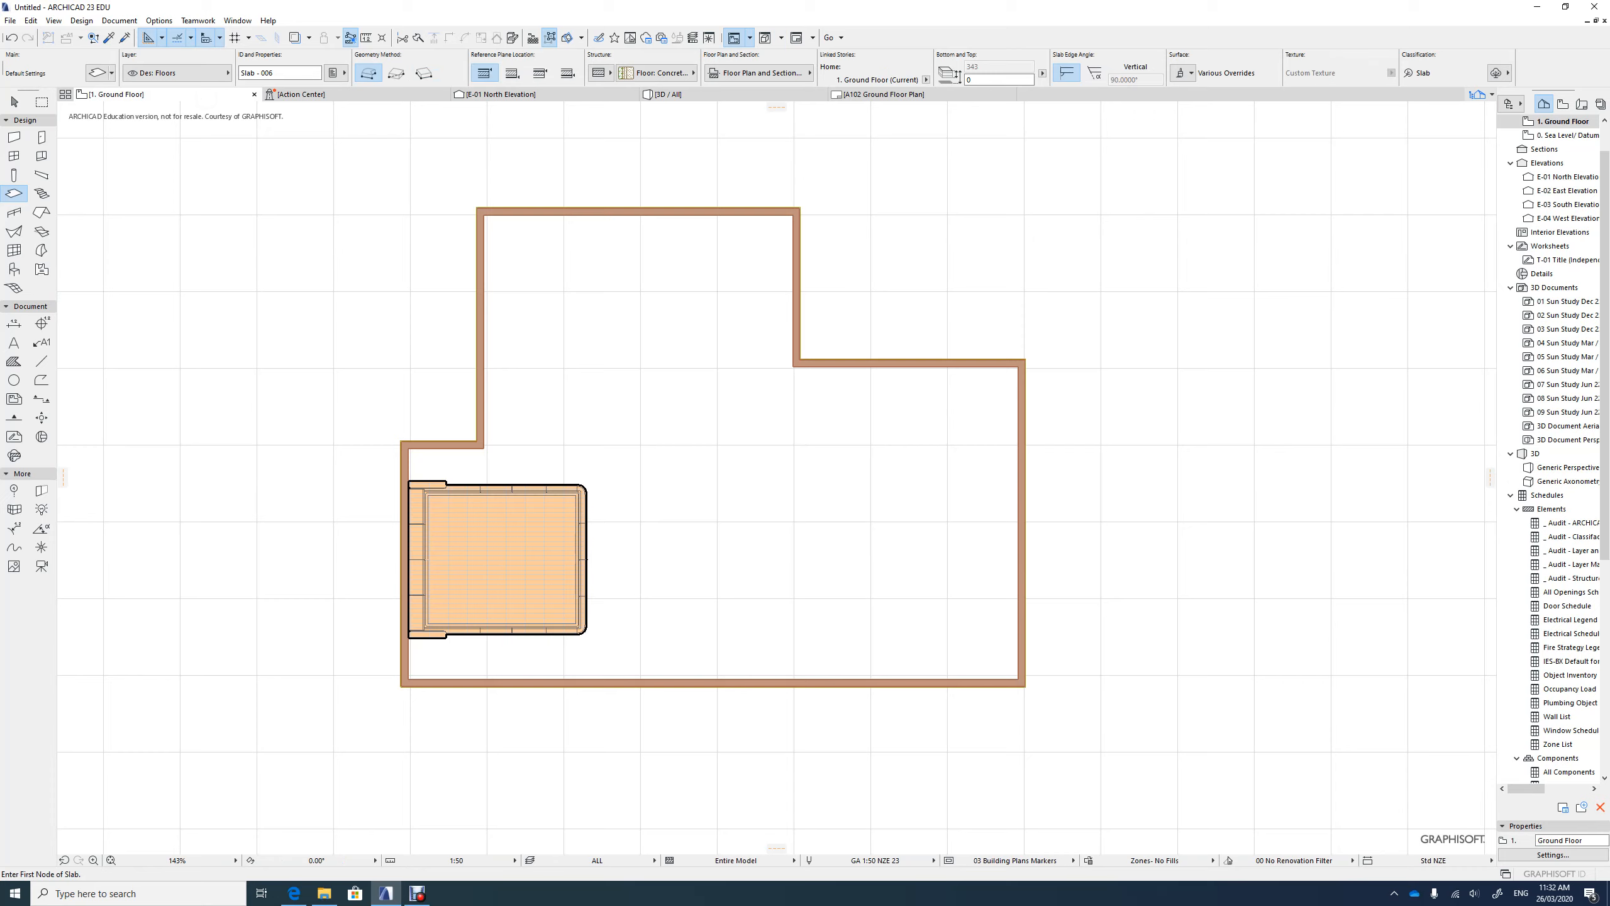
Draw two single straight interior walls: one about 4025 mm long eastward from the western inner corner, one from the eastern inner corner to the south wall.
{"action": "left_click", "coordinate": [14, 136]}
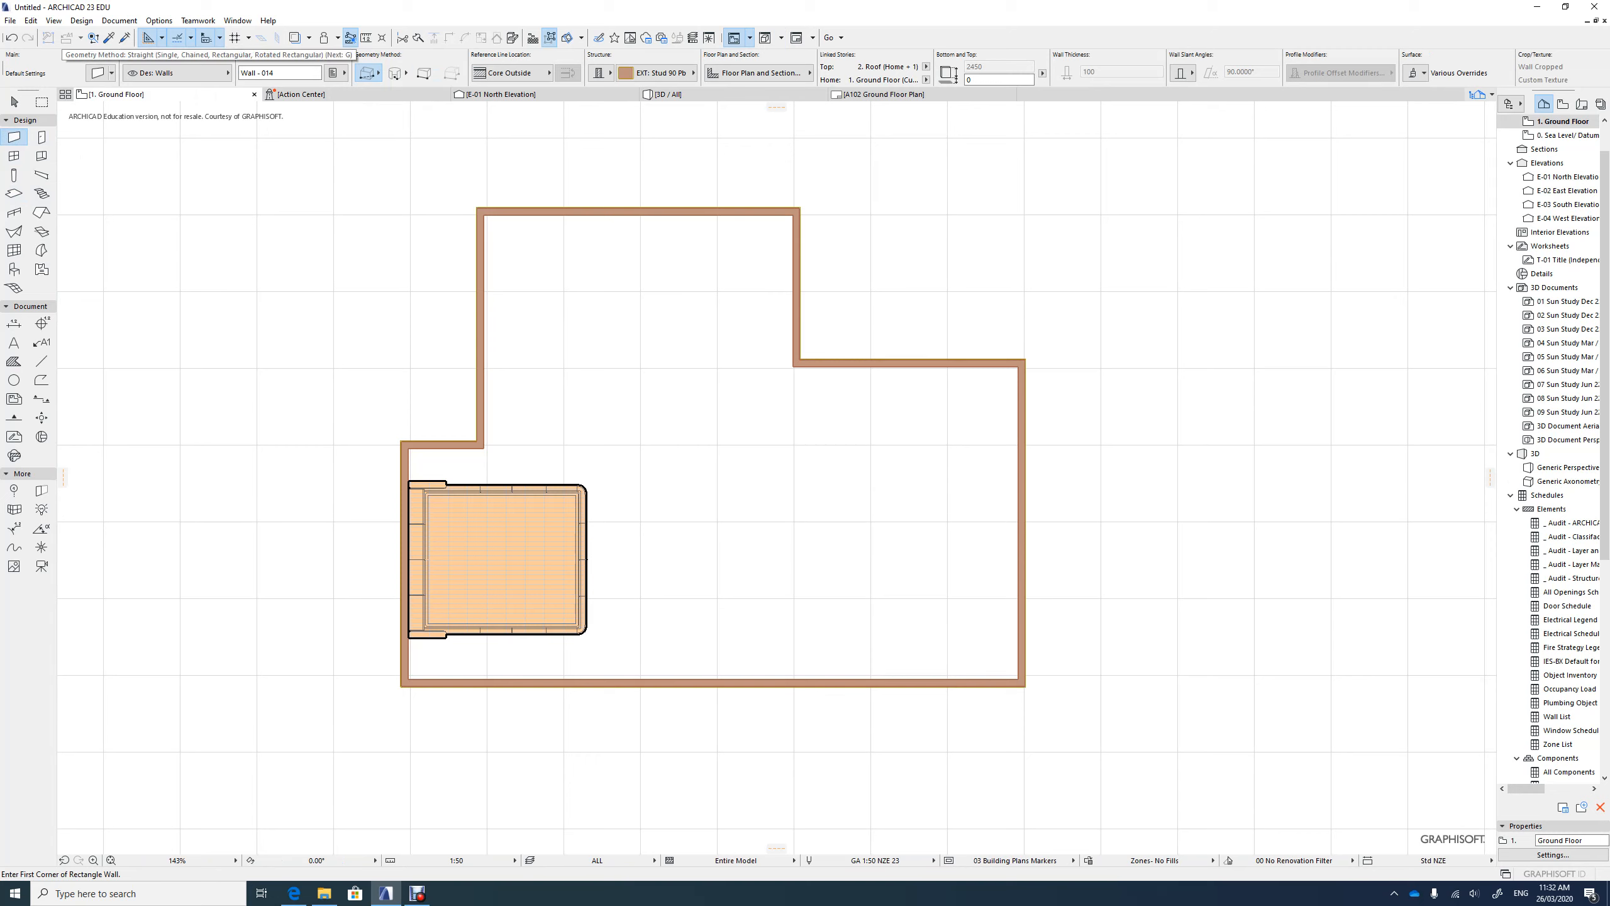
{"action": "key", "text": "g"}
{"action": "key", "text": "g"}
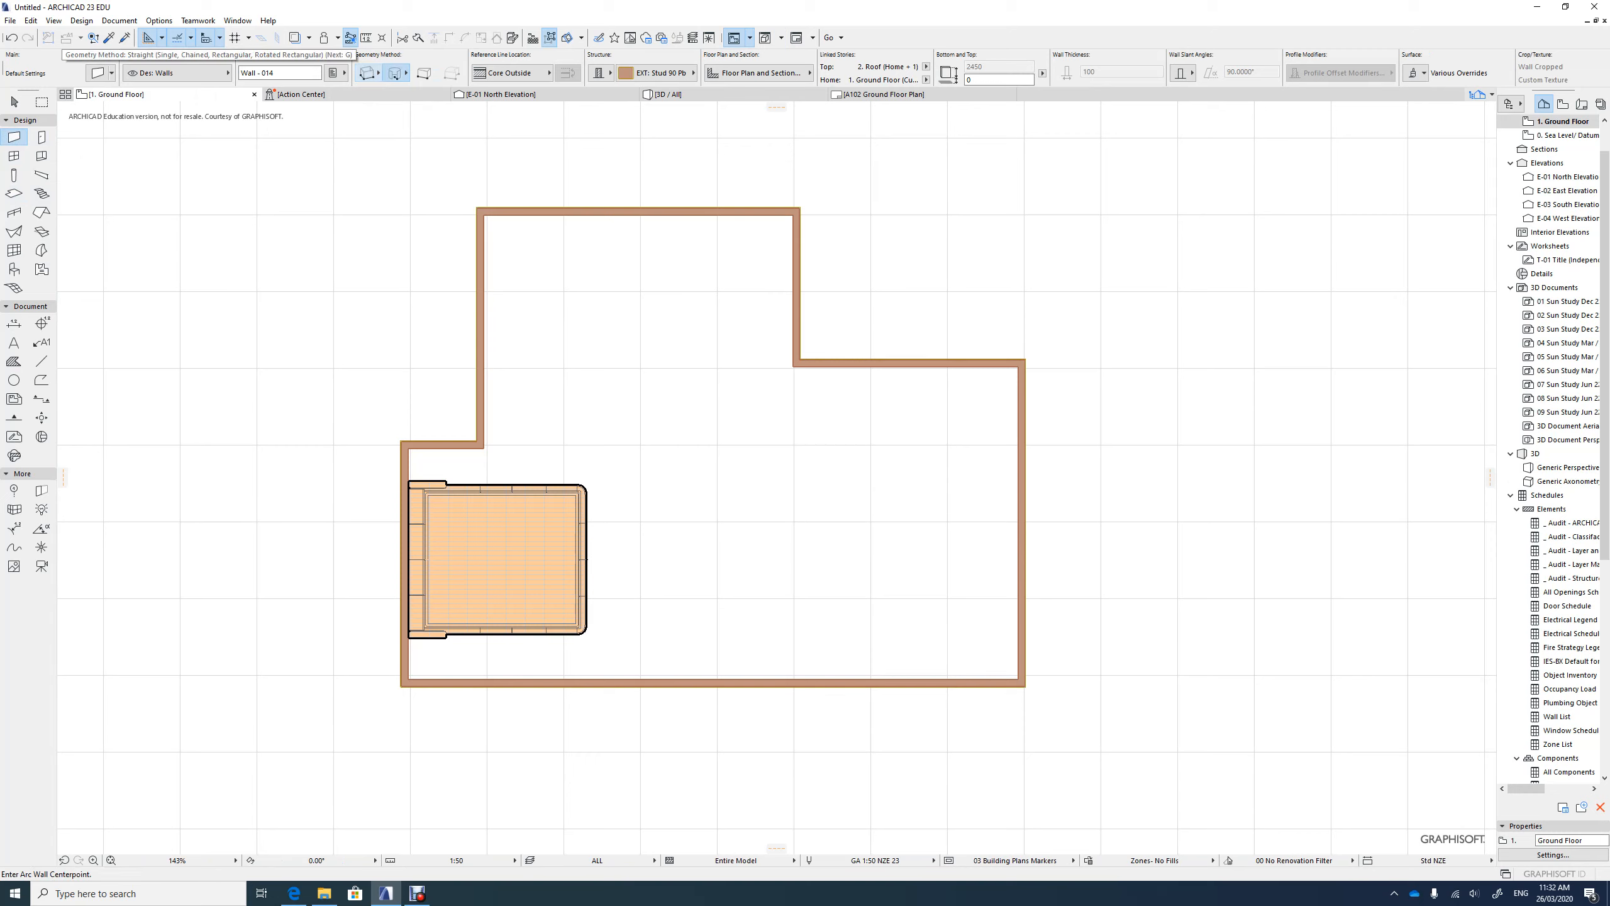
{"action": "key", "text": "g"}
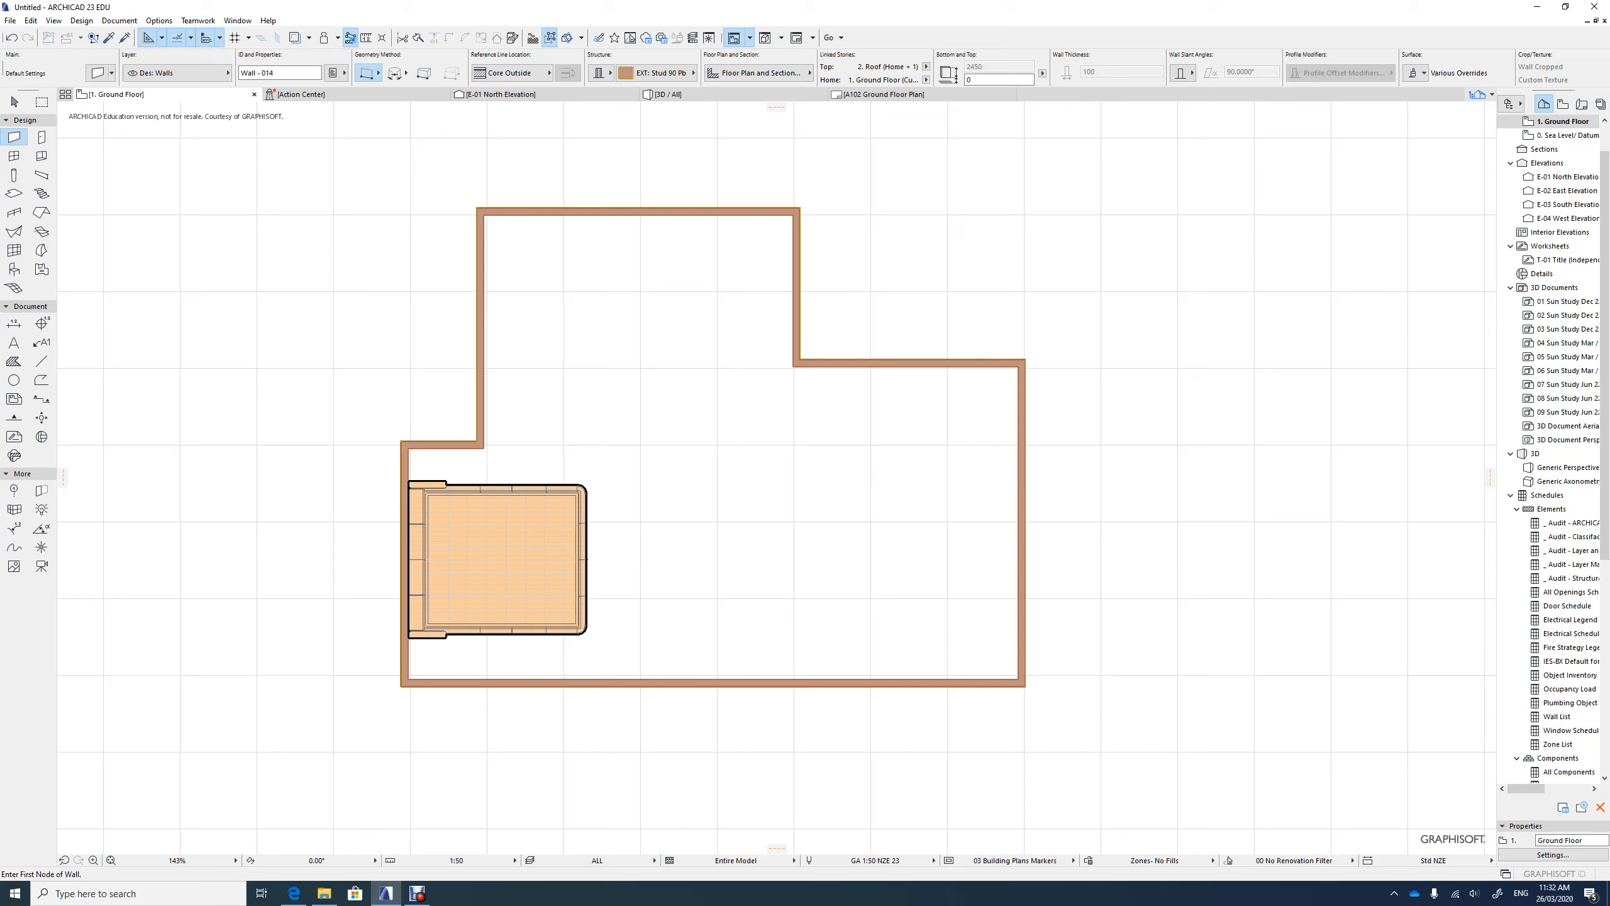
{"action": "left_click", "coordinate": [484, 448]}
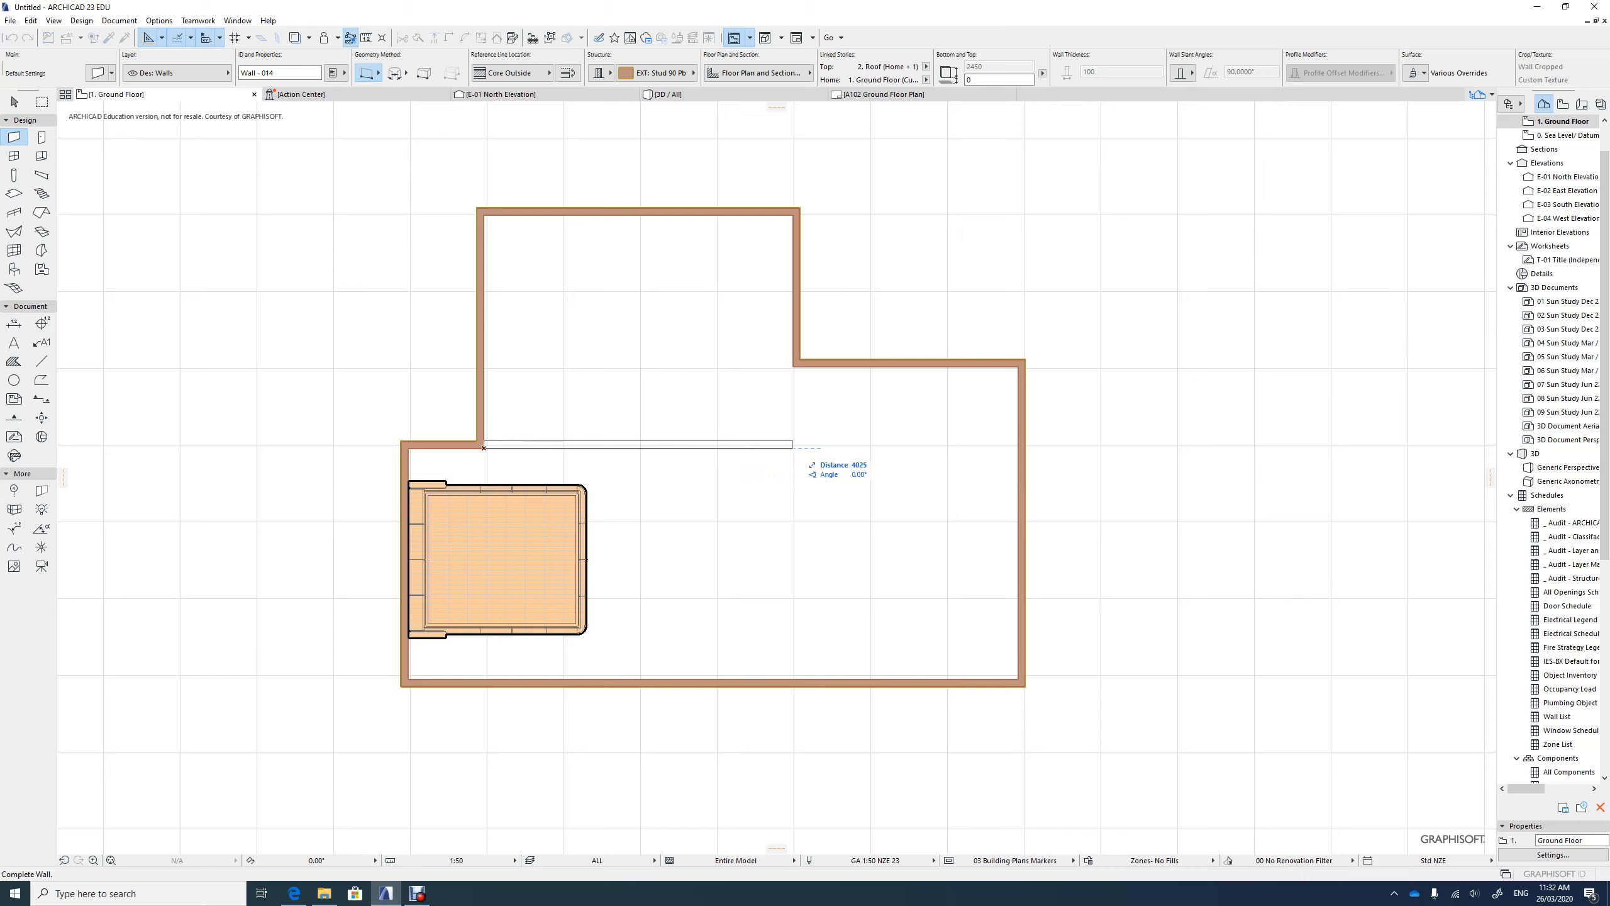
{"action": "left_click", "coordinate": [794, 447]}
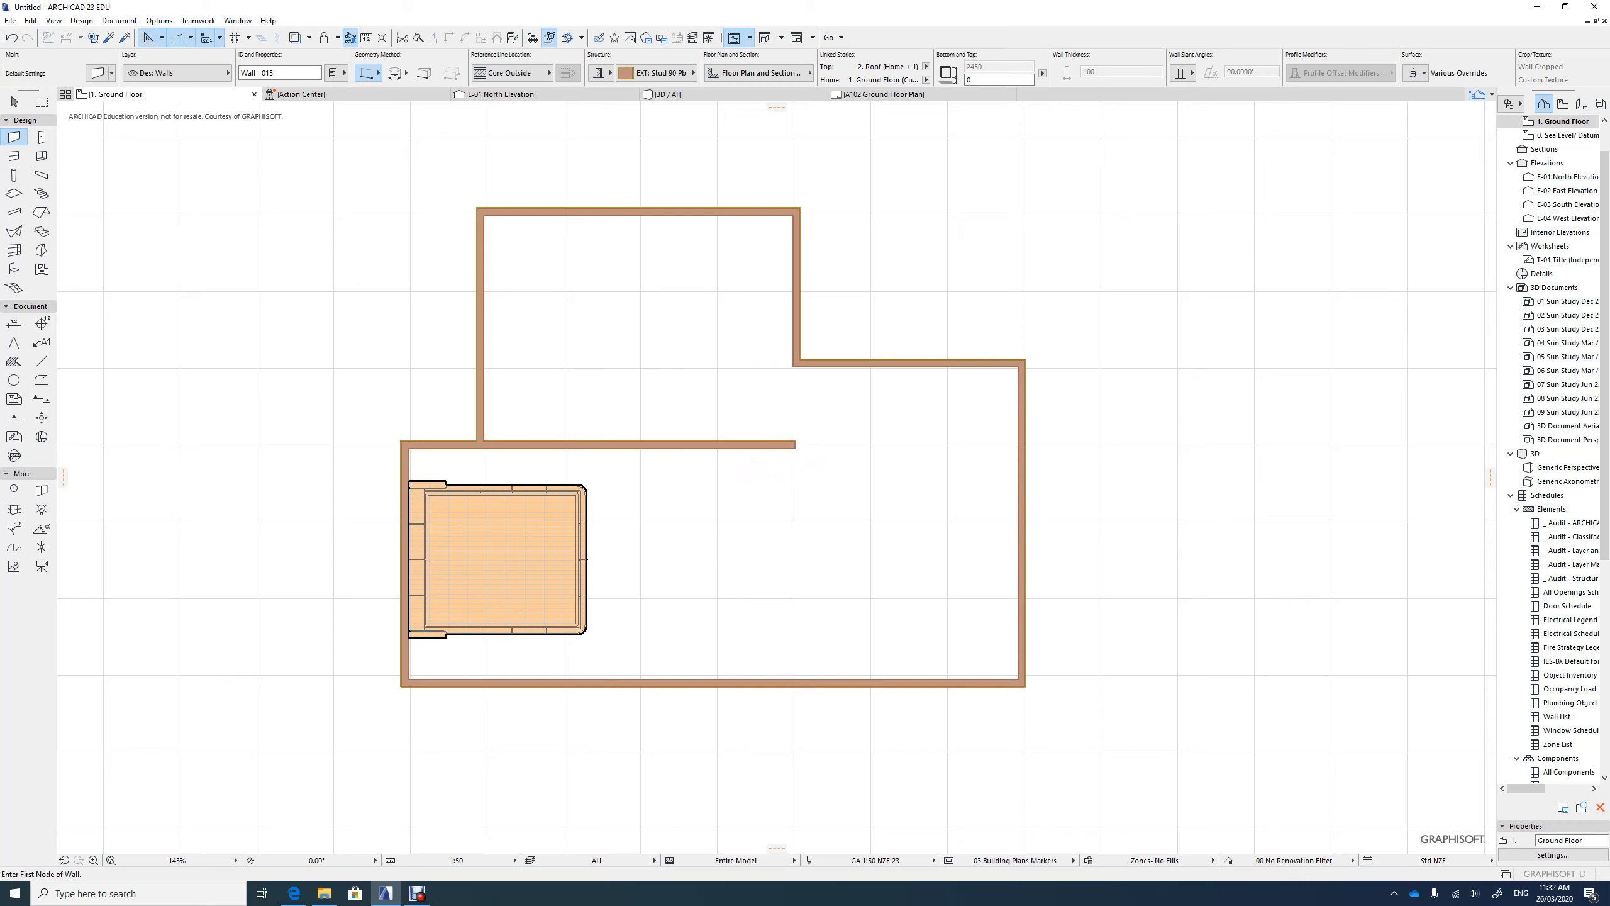
{"action": "left_click", "coordinate": [793, 366]}
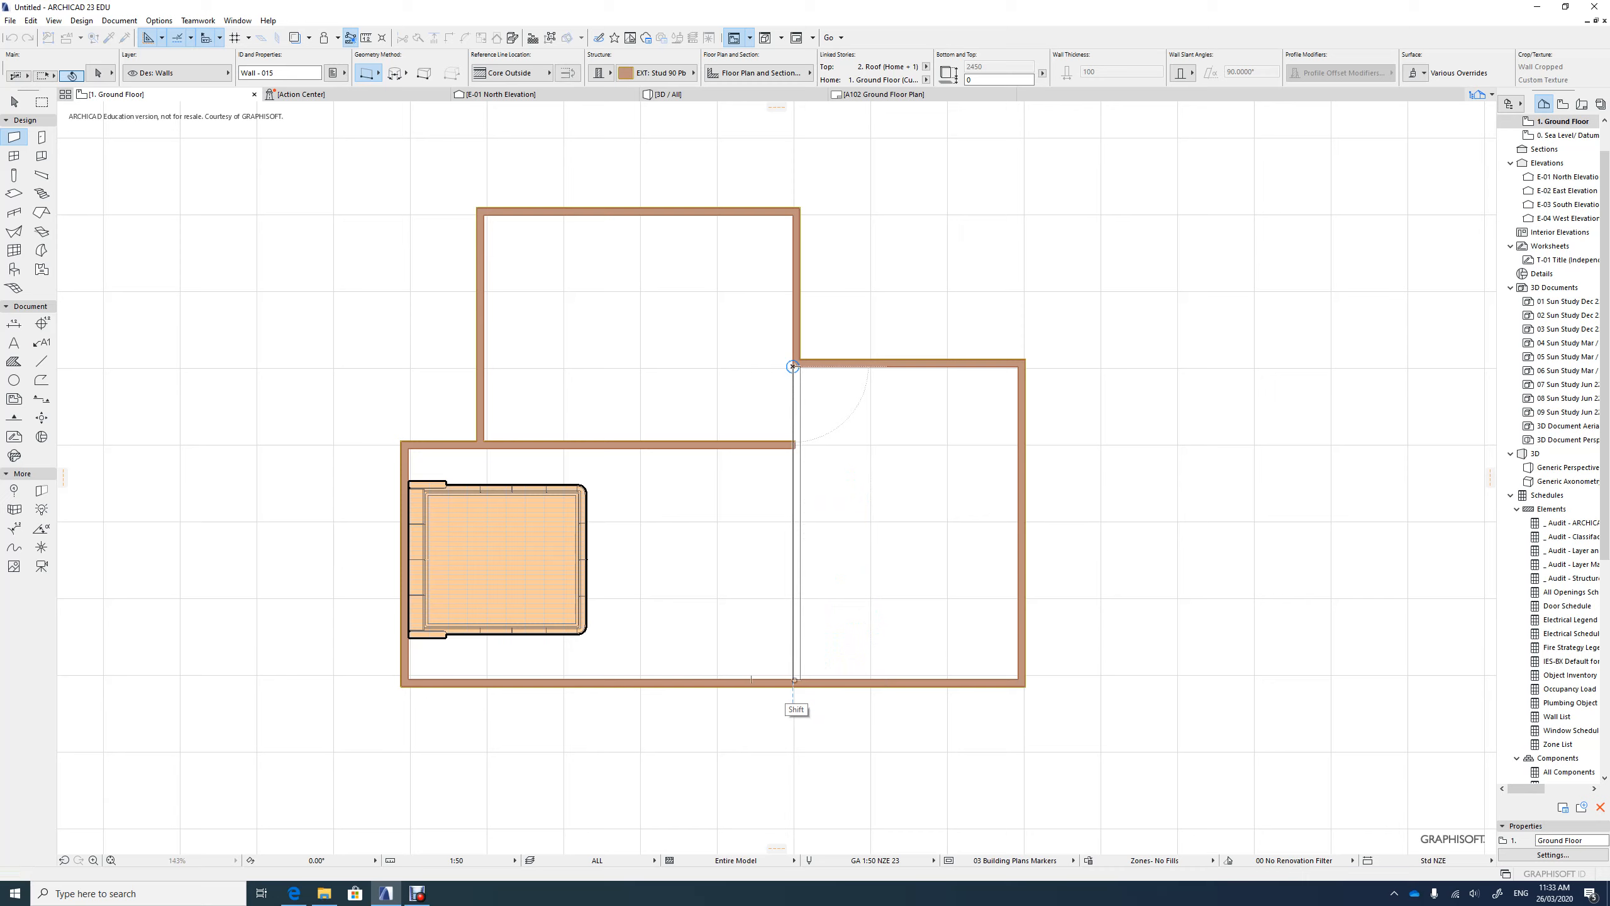
{"action": "left_click", "coordinate": [793, 682]}
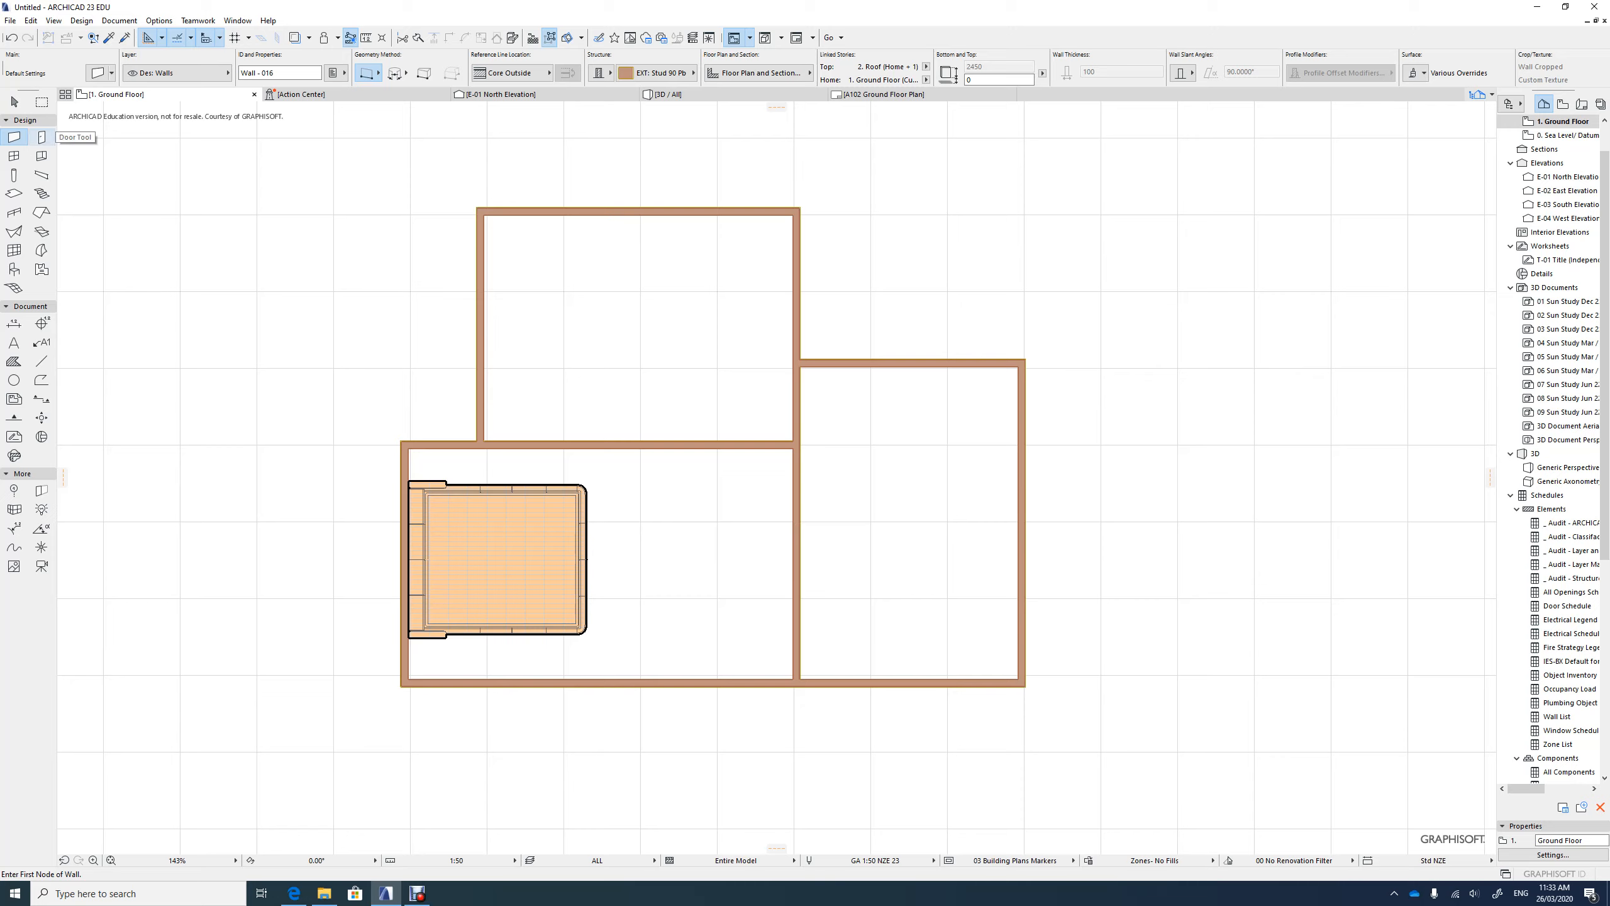
Set the default hinged door's leaf to Style 4 and its handle to Handle 8.
{"action": "left_click", "coordinate": [43, 137]}
{"action": "double_click", "coordinate": [42, 137]}
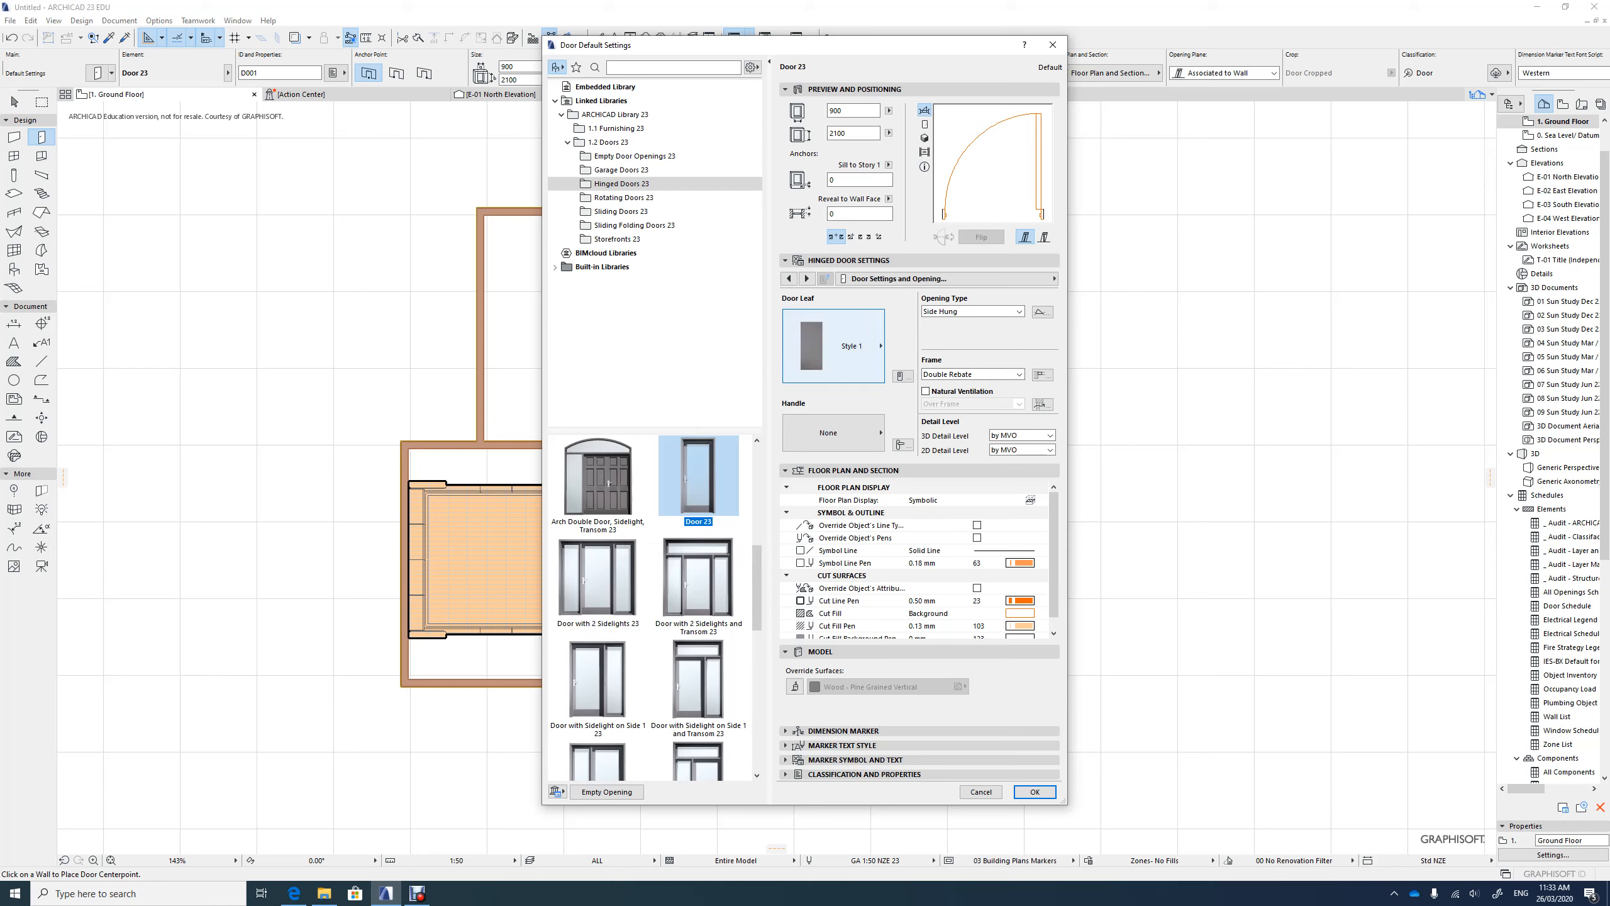
{"action": "left_click", "coordinate": [851, 349]}
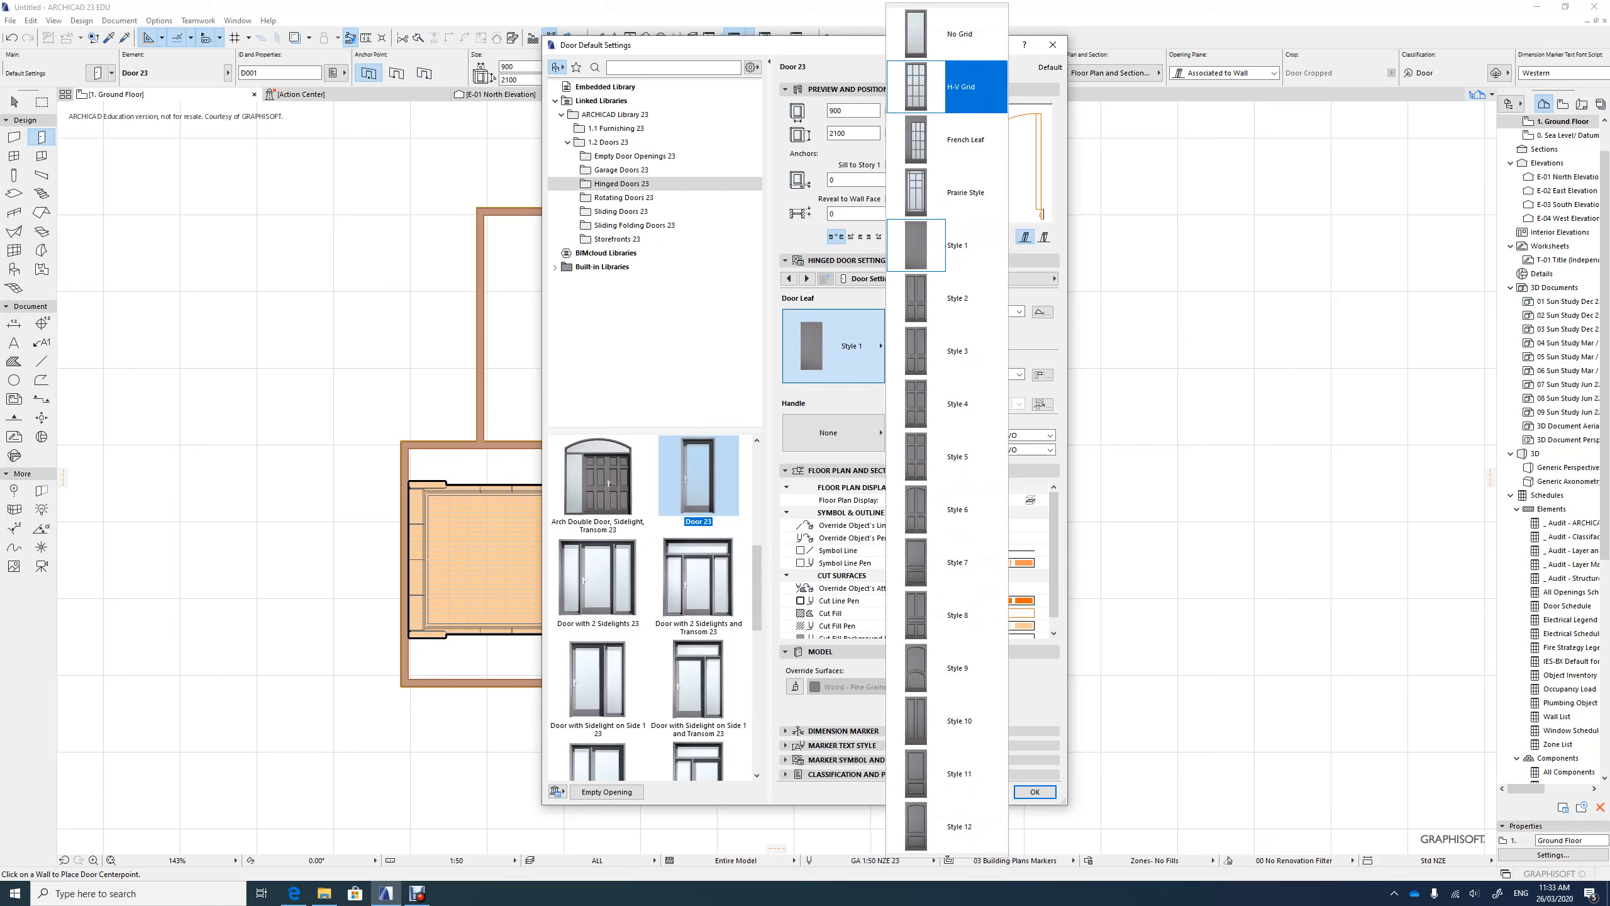
{"action": "left_click", "coordinate": [947, 33]}
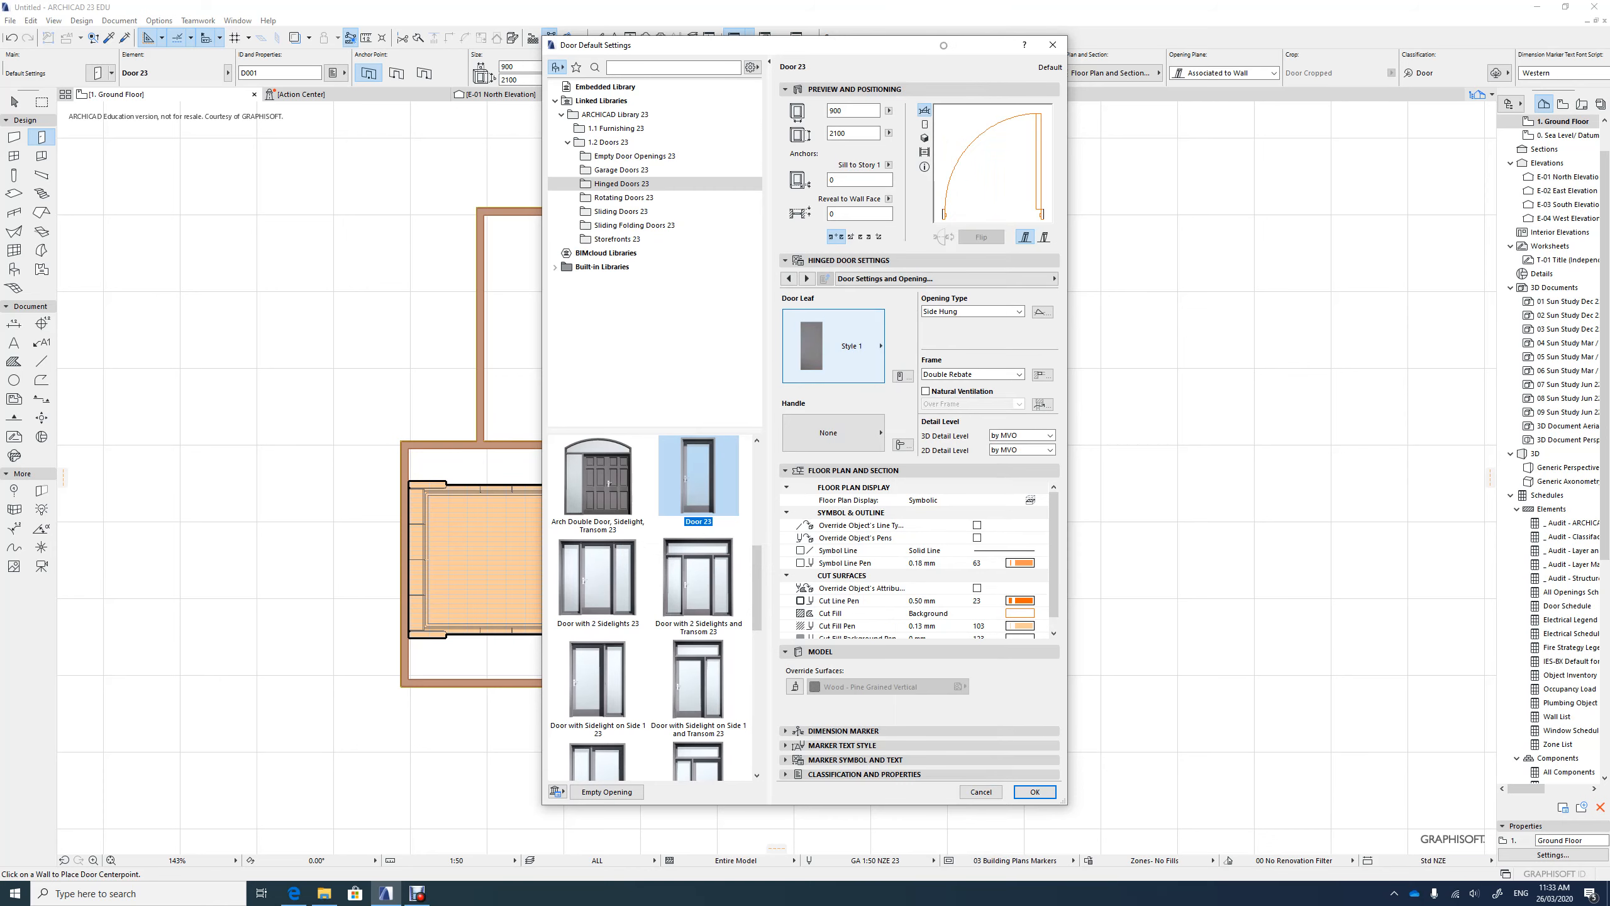
{"action": "left_click", "coordinate": [833, 346]}
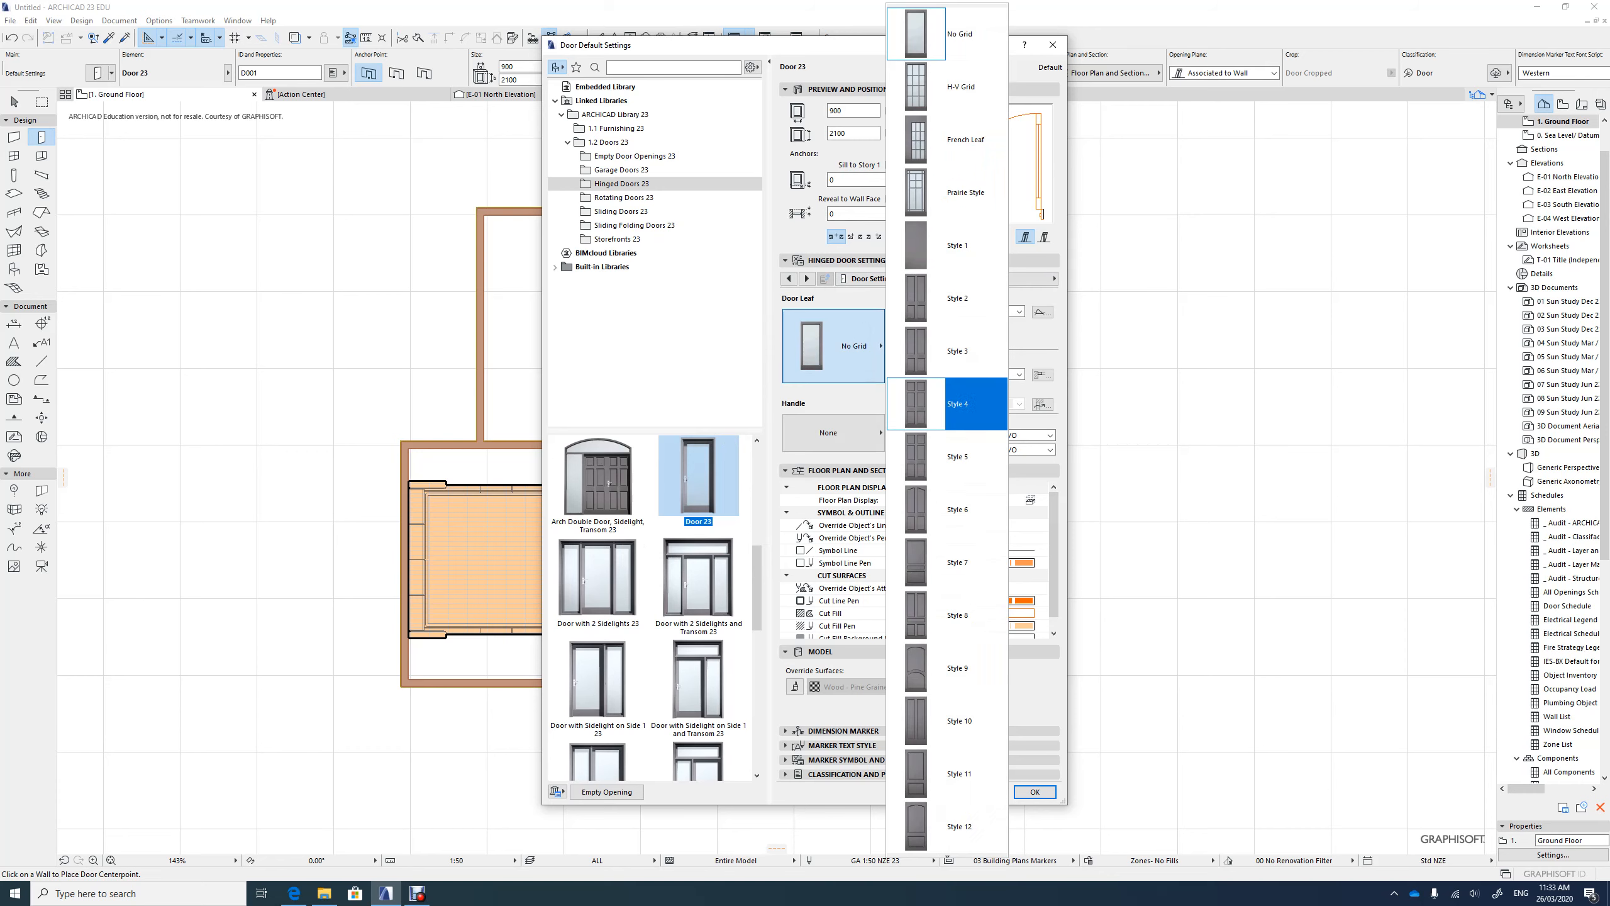
{"action": "left_click", "coordinate": [957, 404]}
{"action": "left_click", "coordinate": [834, 432]}
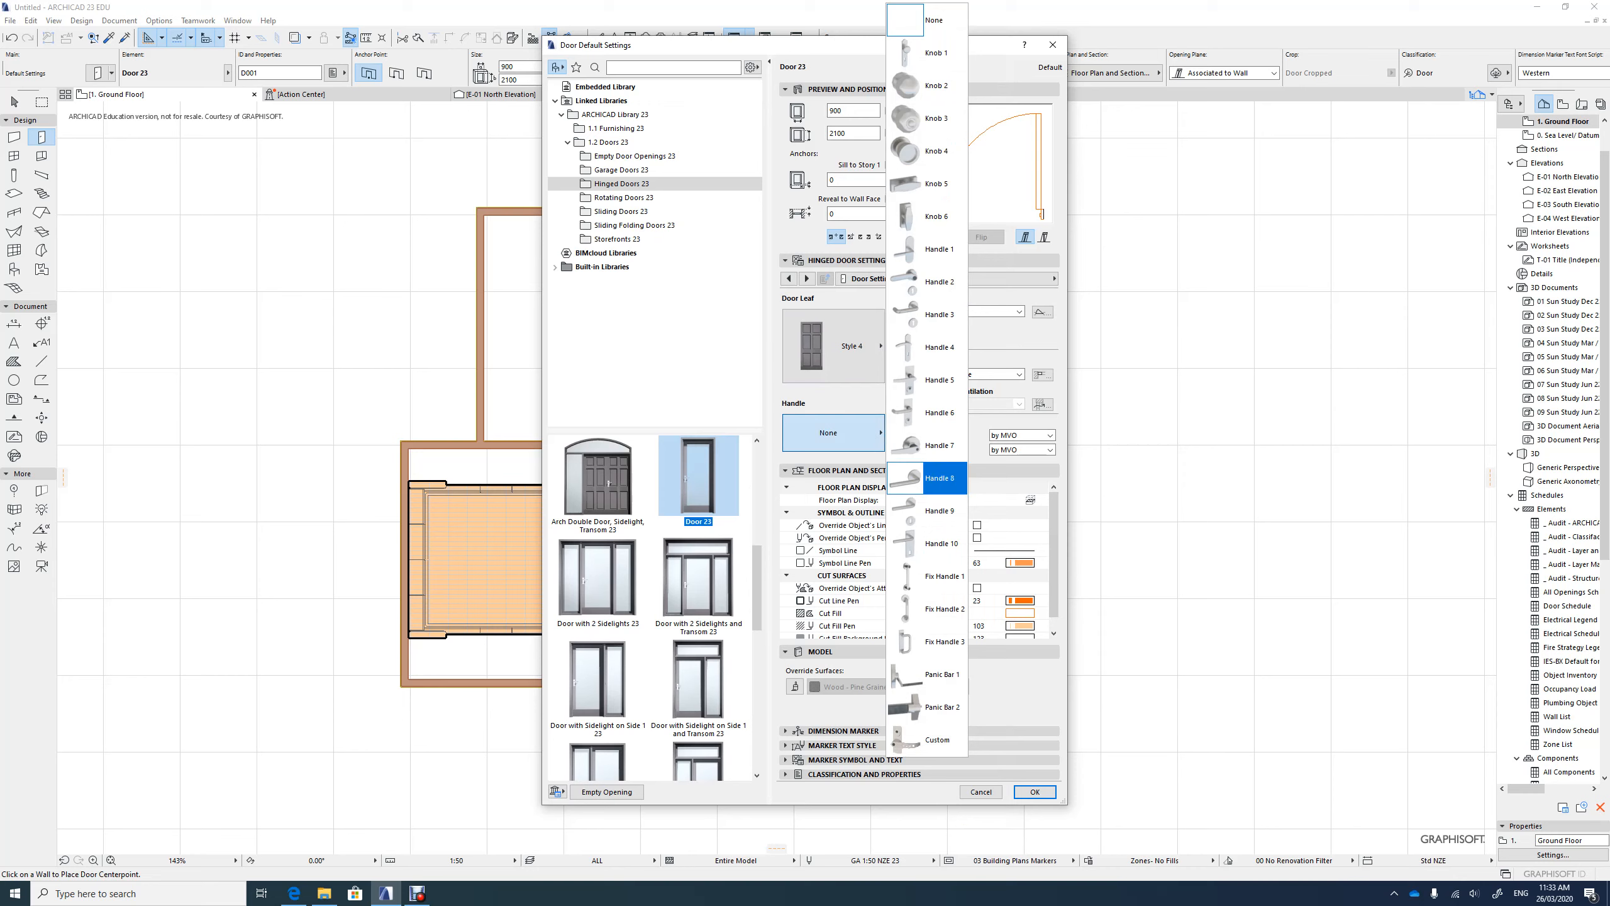
{"action": "left_click", "coordinate": [927, 477]}
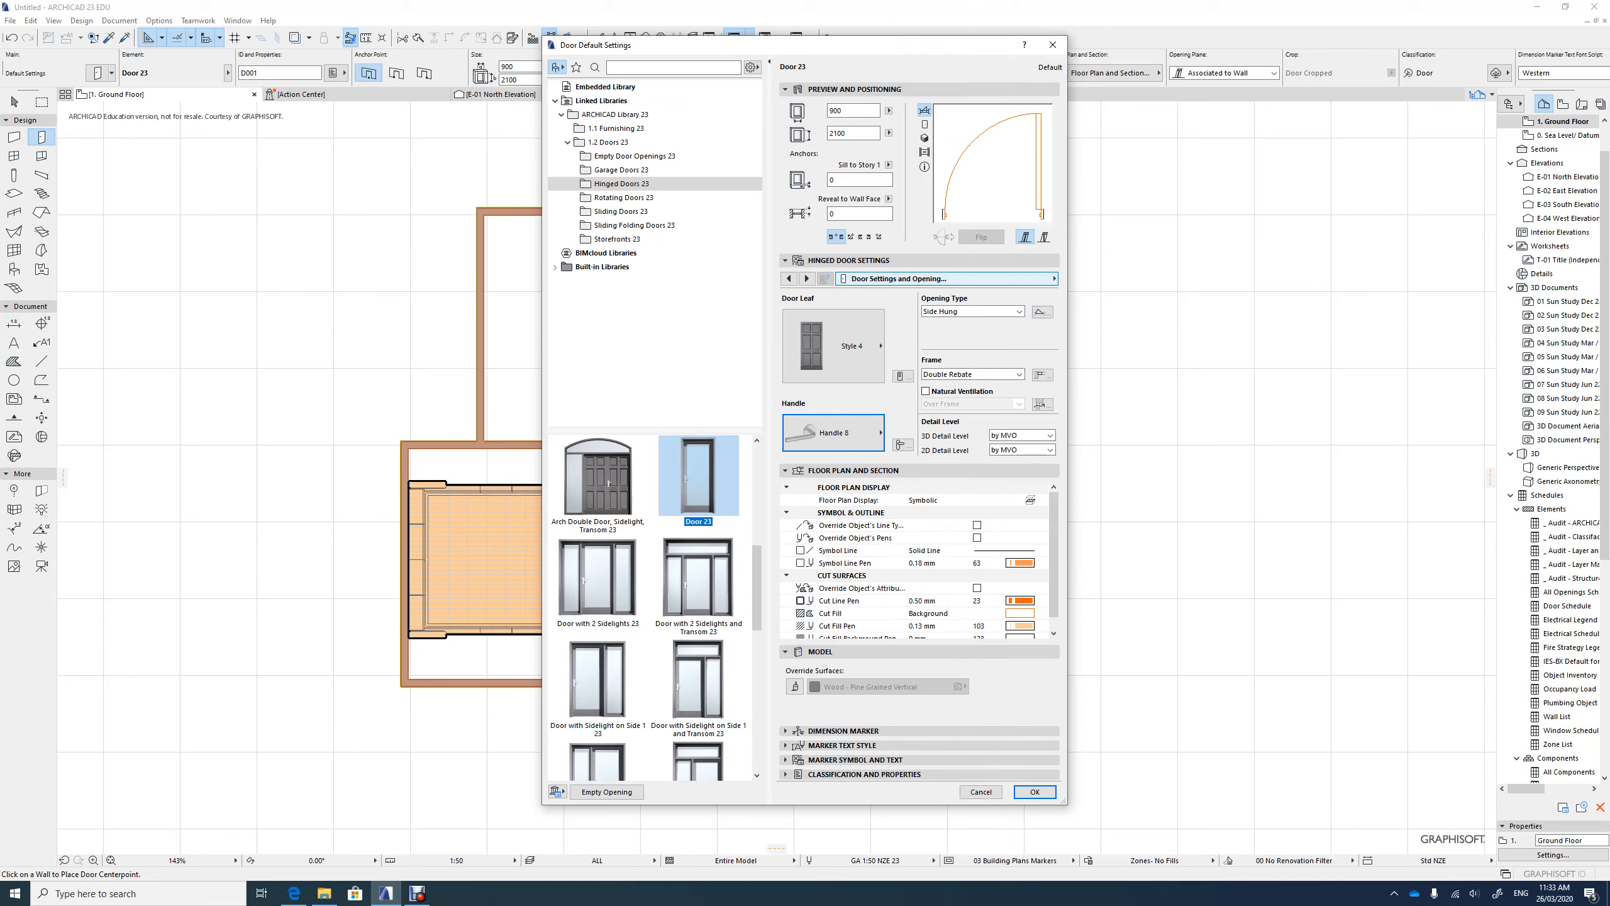
In the default hinged door's model attributes, set the outside and inside frame surfaces to Paint - Anthracite.
{"action": "left_click", "coordinate": [1042, 279]}
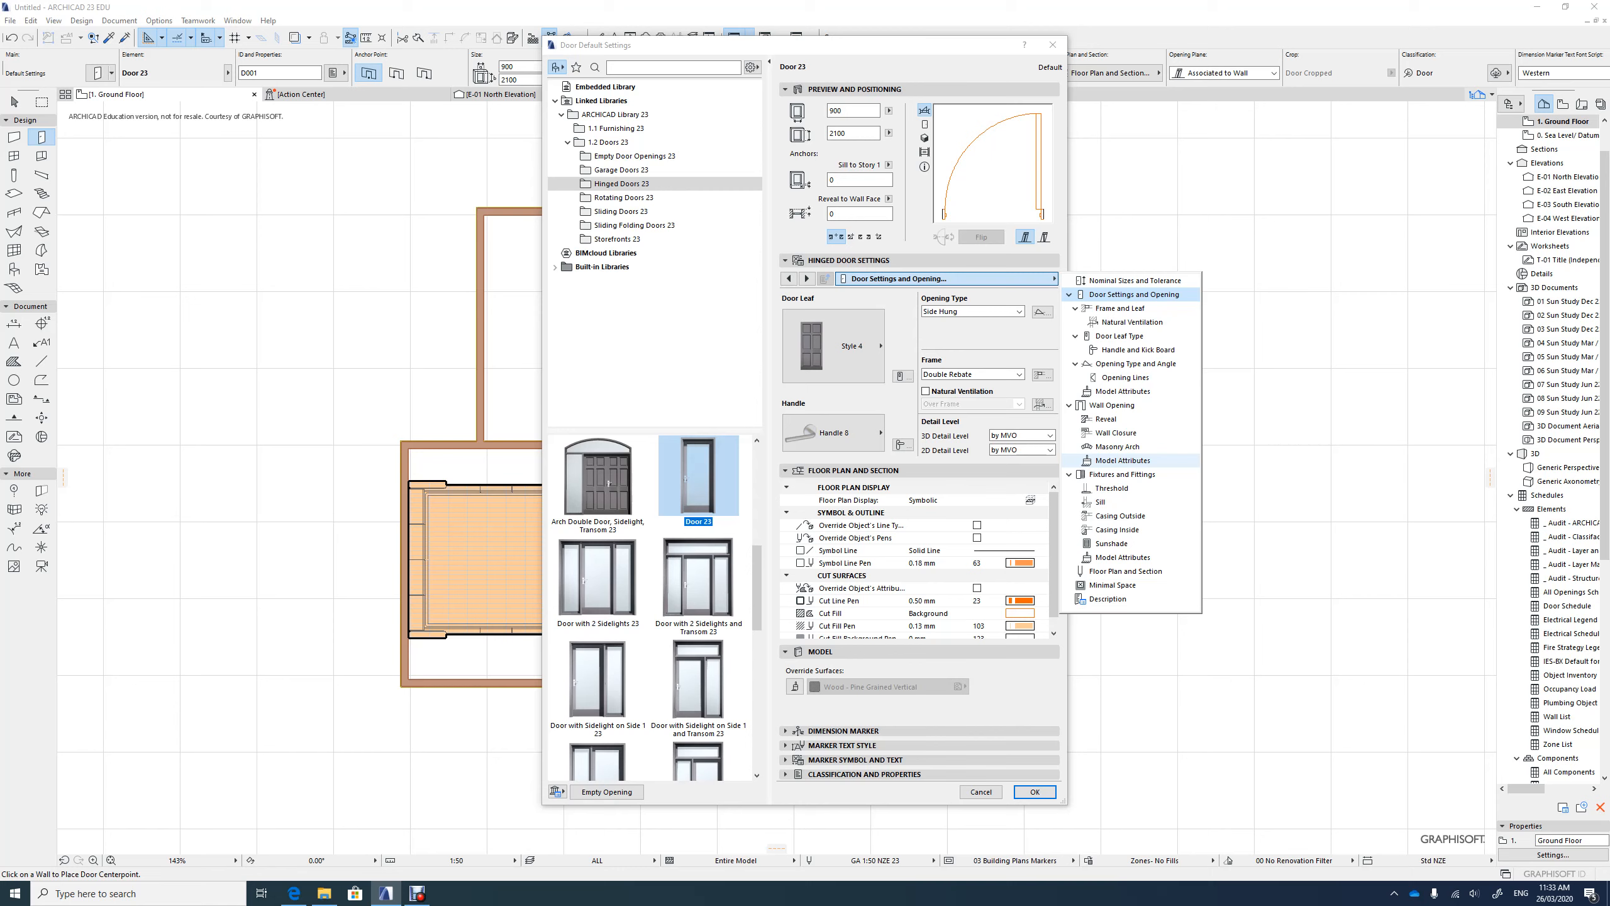
{"action": "left_click", "coordinate": [1123, 460]}
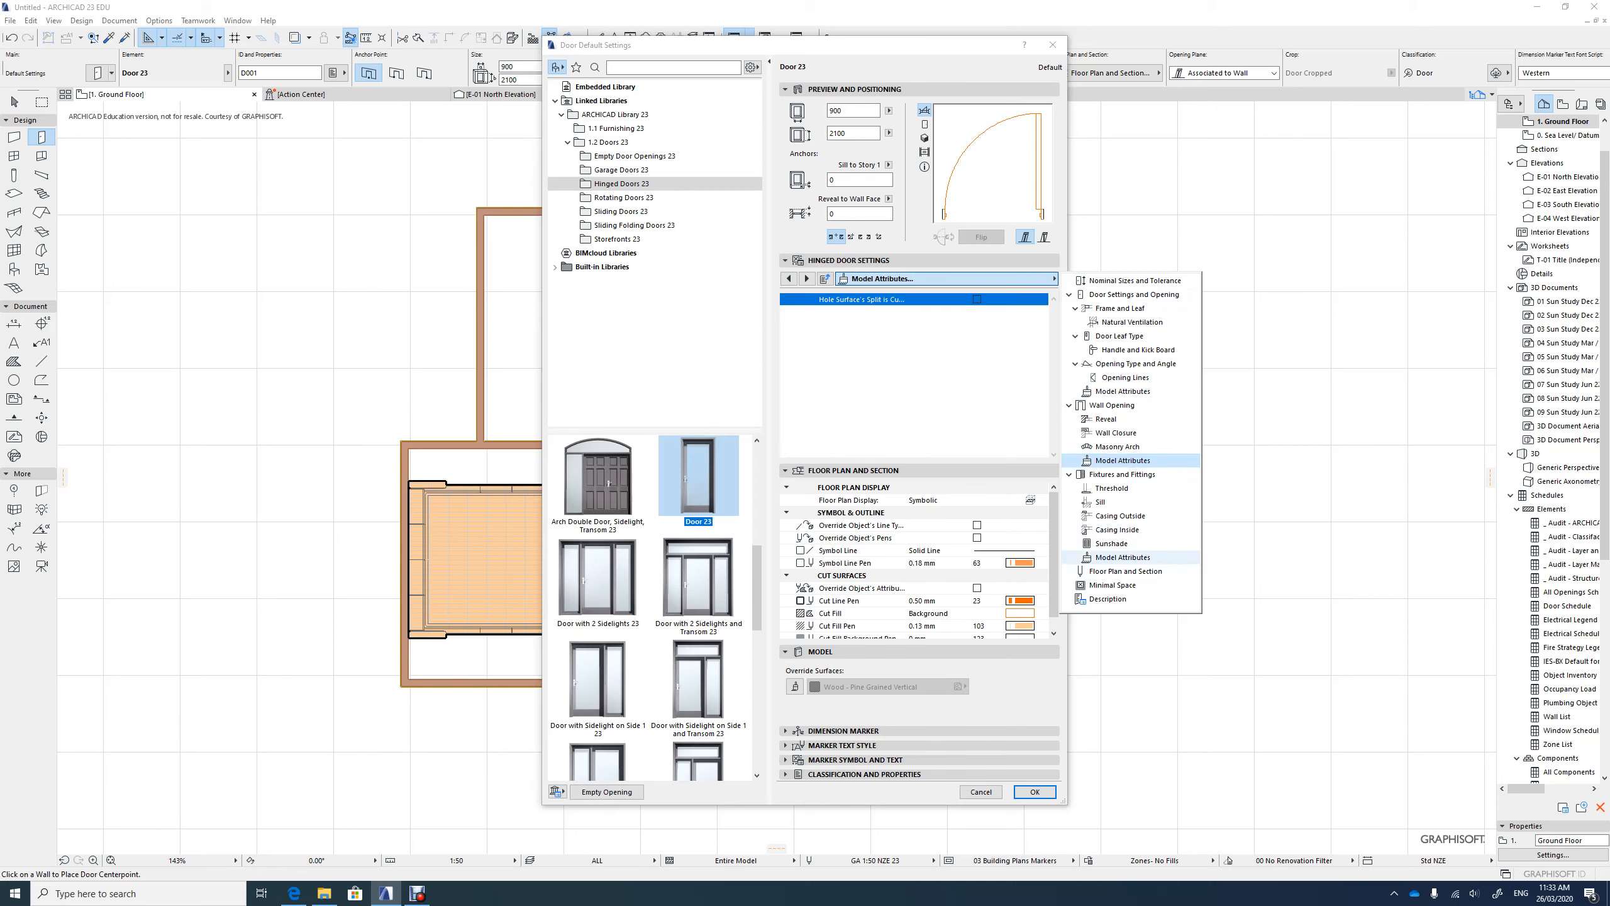
{"action": "left_click", "coordinate": [1123, 557]}
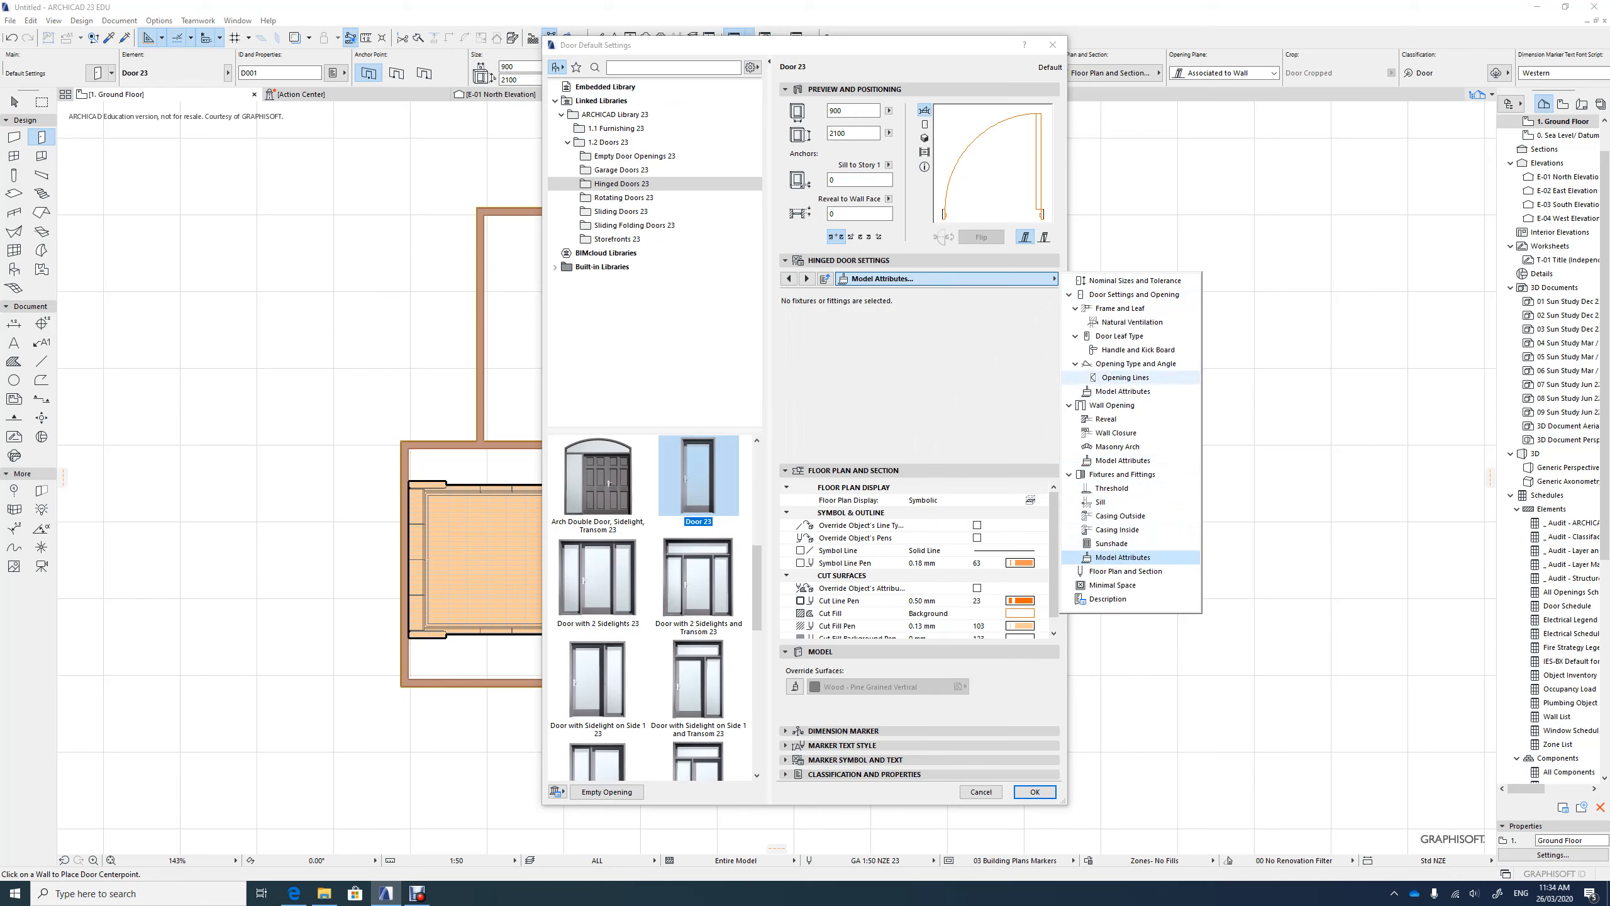
{"action": "left_click", "coordinate": [1123, 390]}
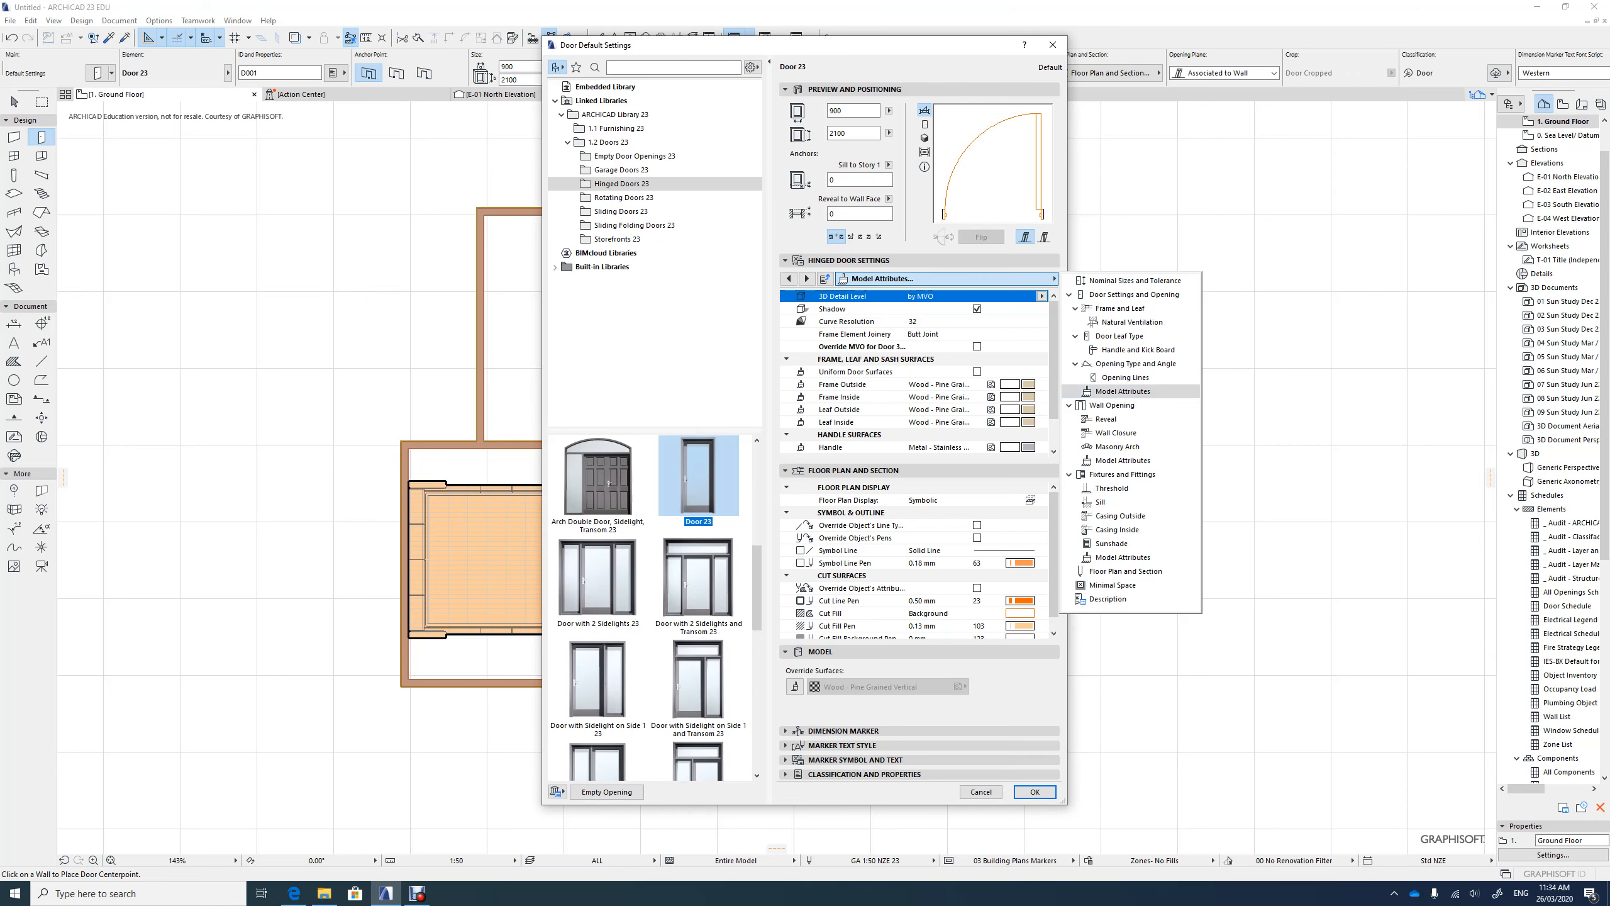
{"action": "left_click", "coordinate": [1028, 383]}
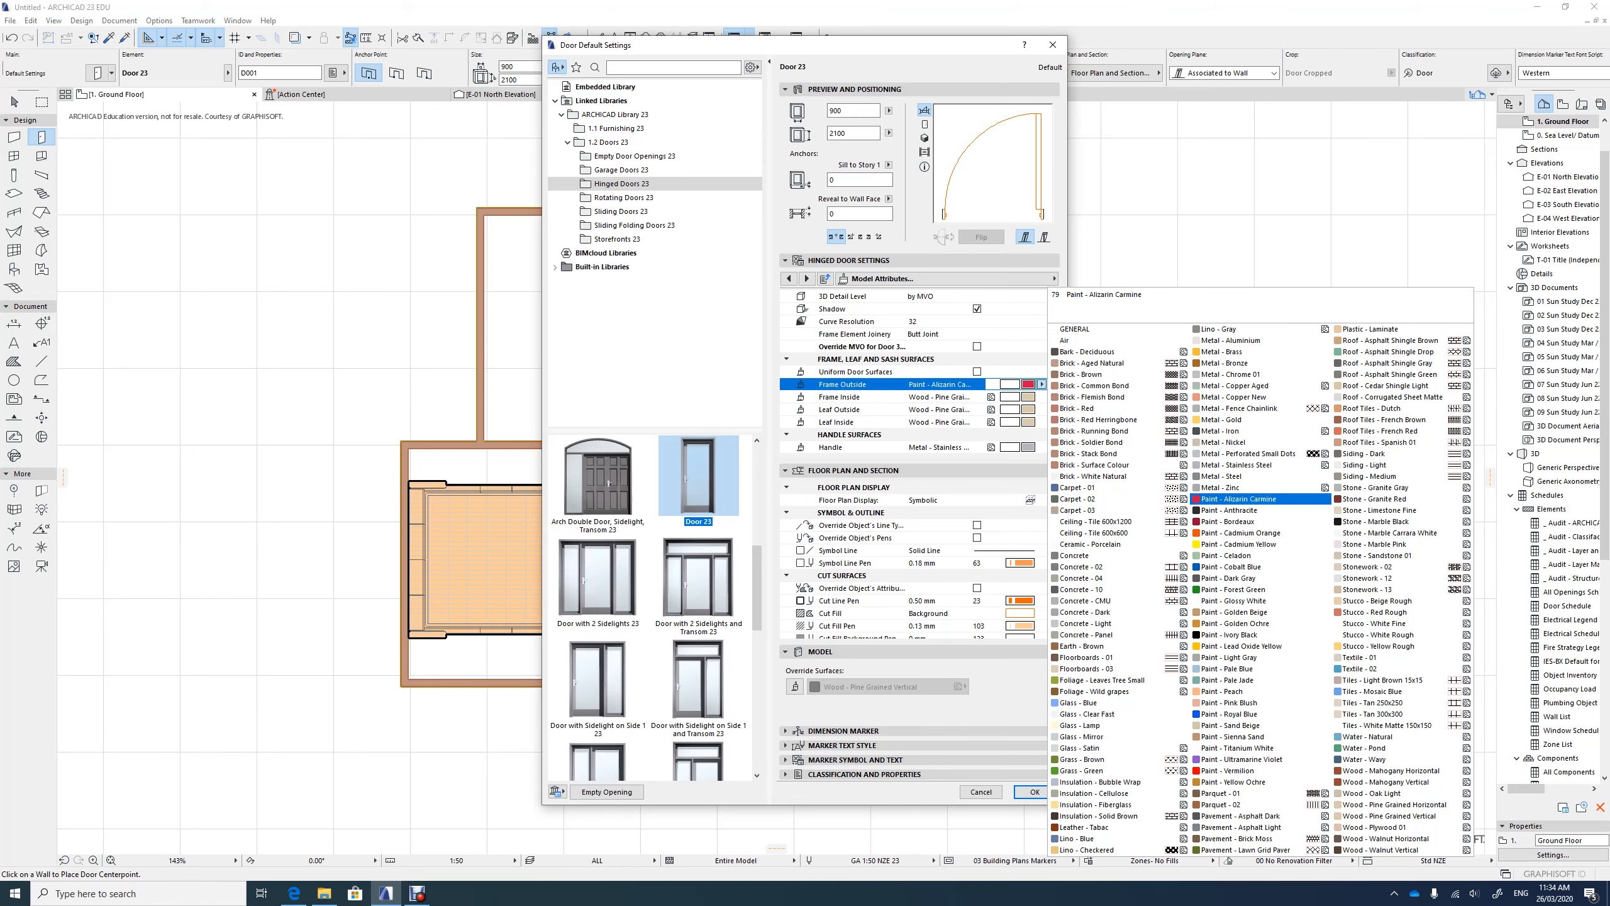
{"action": "left_click", "coordinate": [1240, 510]}
{"action": "left_click", "coordinate": [1028, 397]}
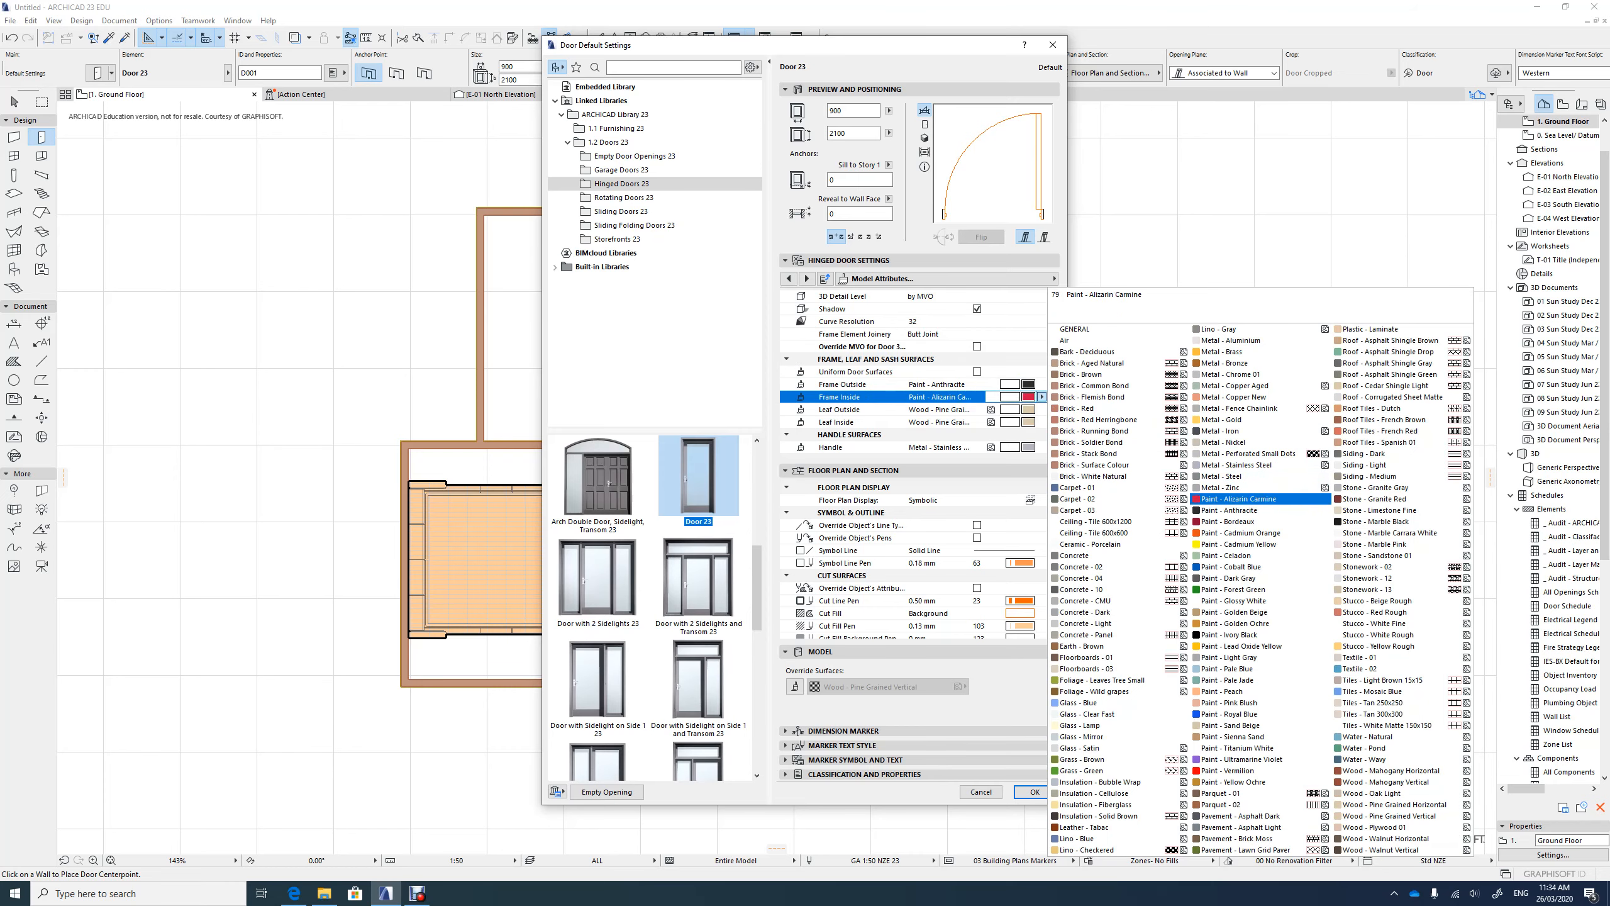
{"action": "left_click", "coordinate": [1240, 511]}
Set the default door's outside and inside leaf surfaces to Paint - Anthracite and accept the settings.
{"action": "left_click", "coordinate": [1029, 409]}
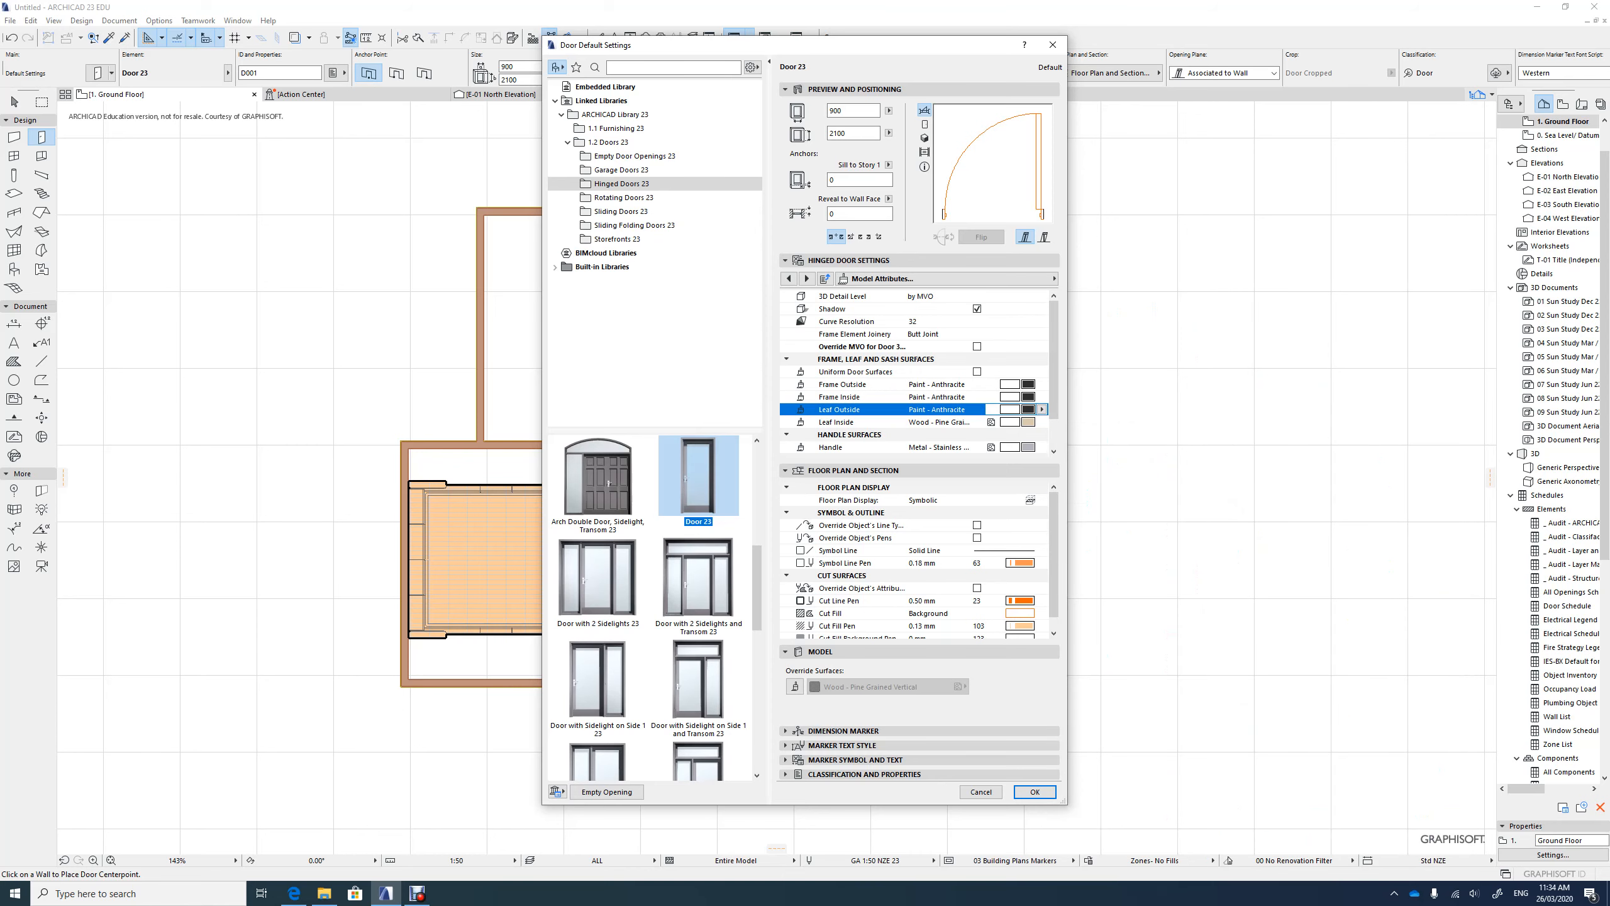
{"action": "left_click", "coordinate": [1042, 423]}
{"action": "left_click", "coordinate": [1230, 510]}
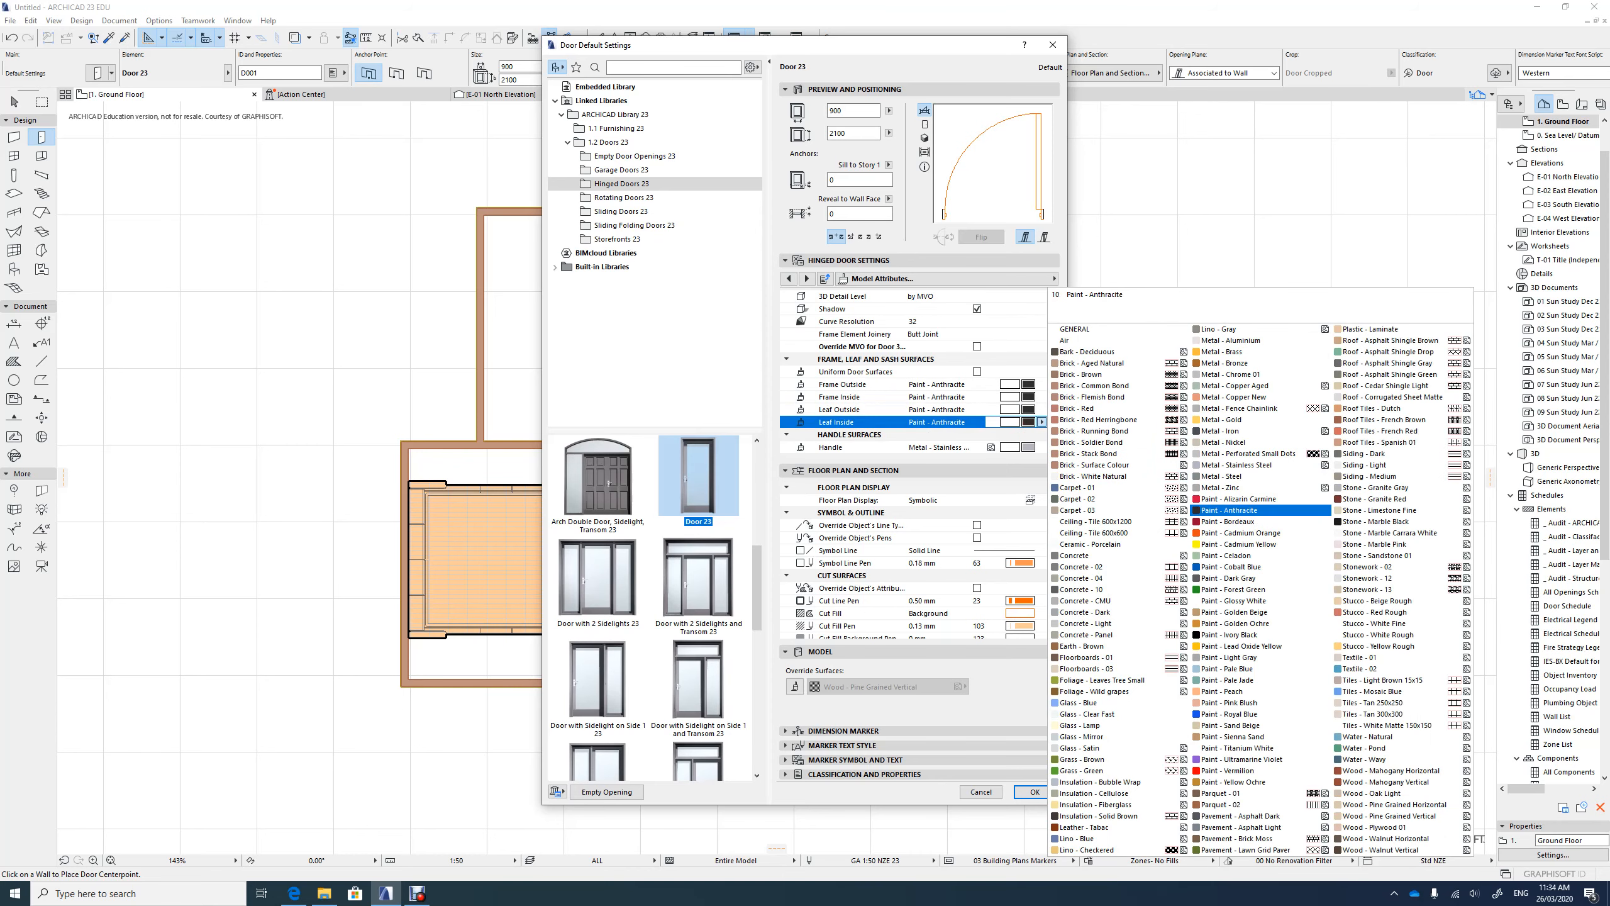
{"action": "left_click", "coordinate": [1034, 791]}
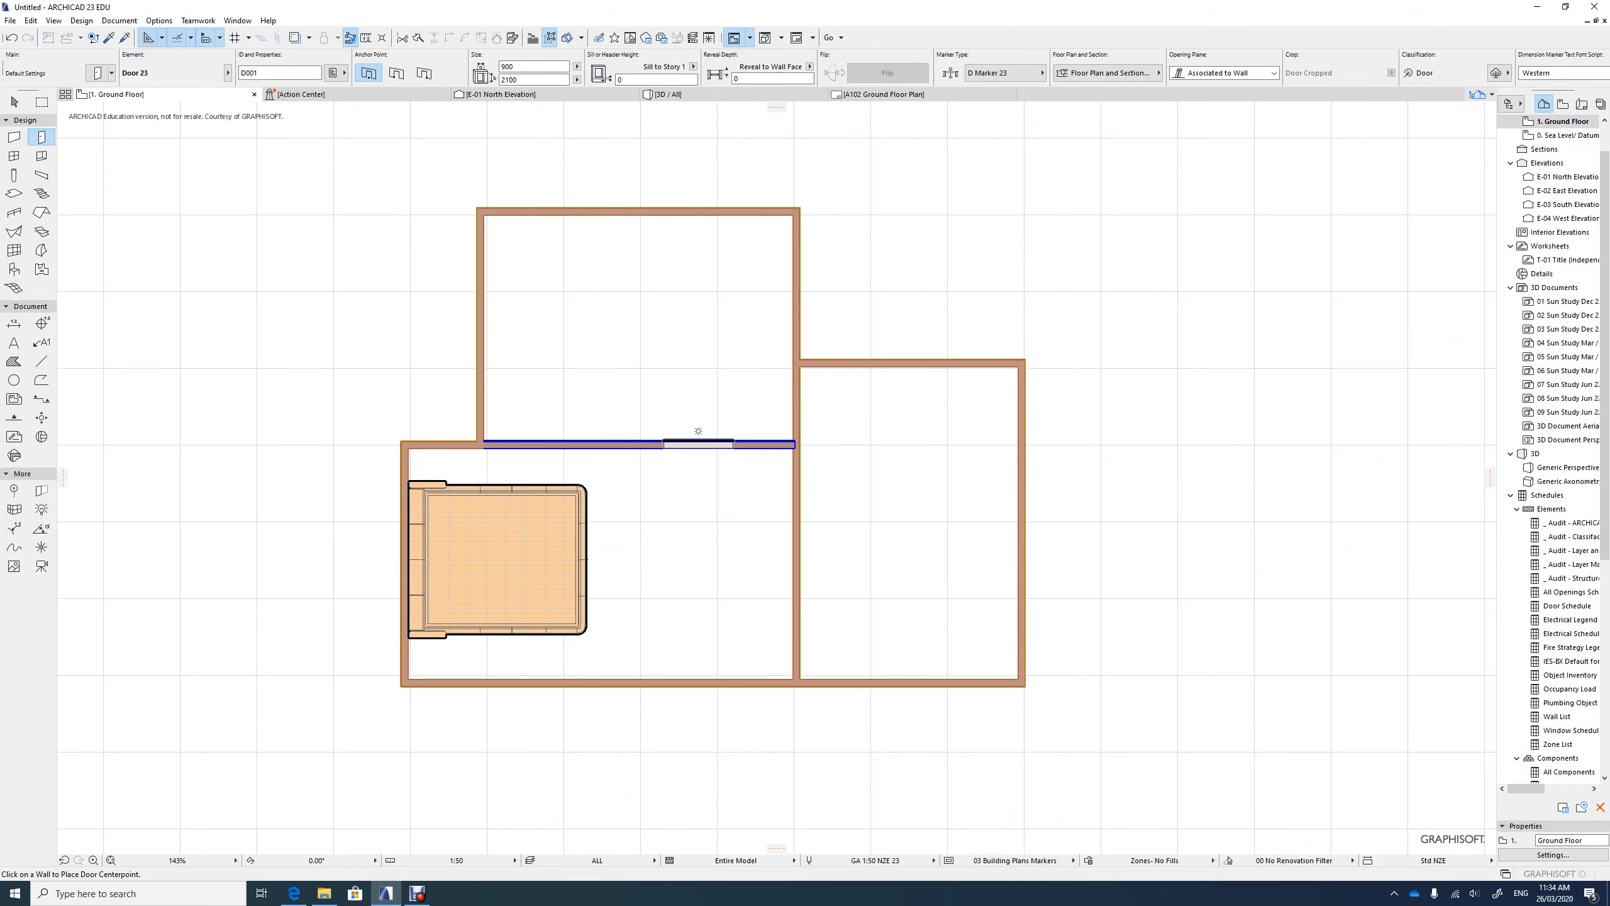
Set the default door size to 760 mm wide and 2000 mm high.
{"action": "left_click", "coordinate": [522, 67]}
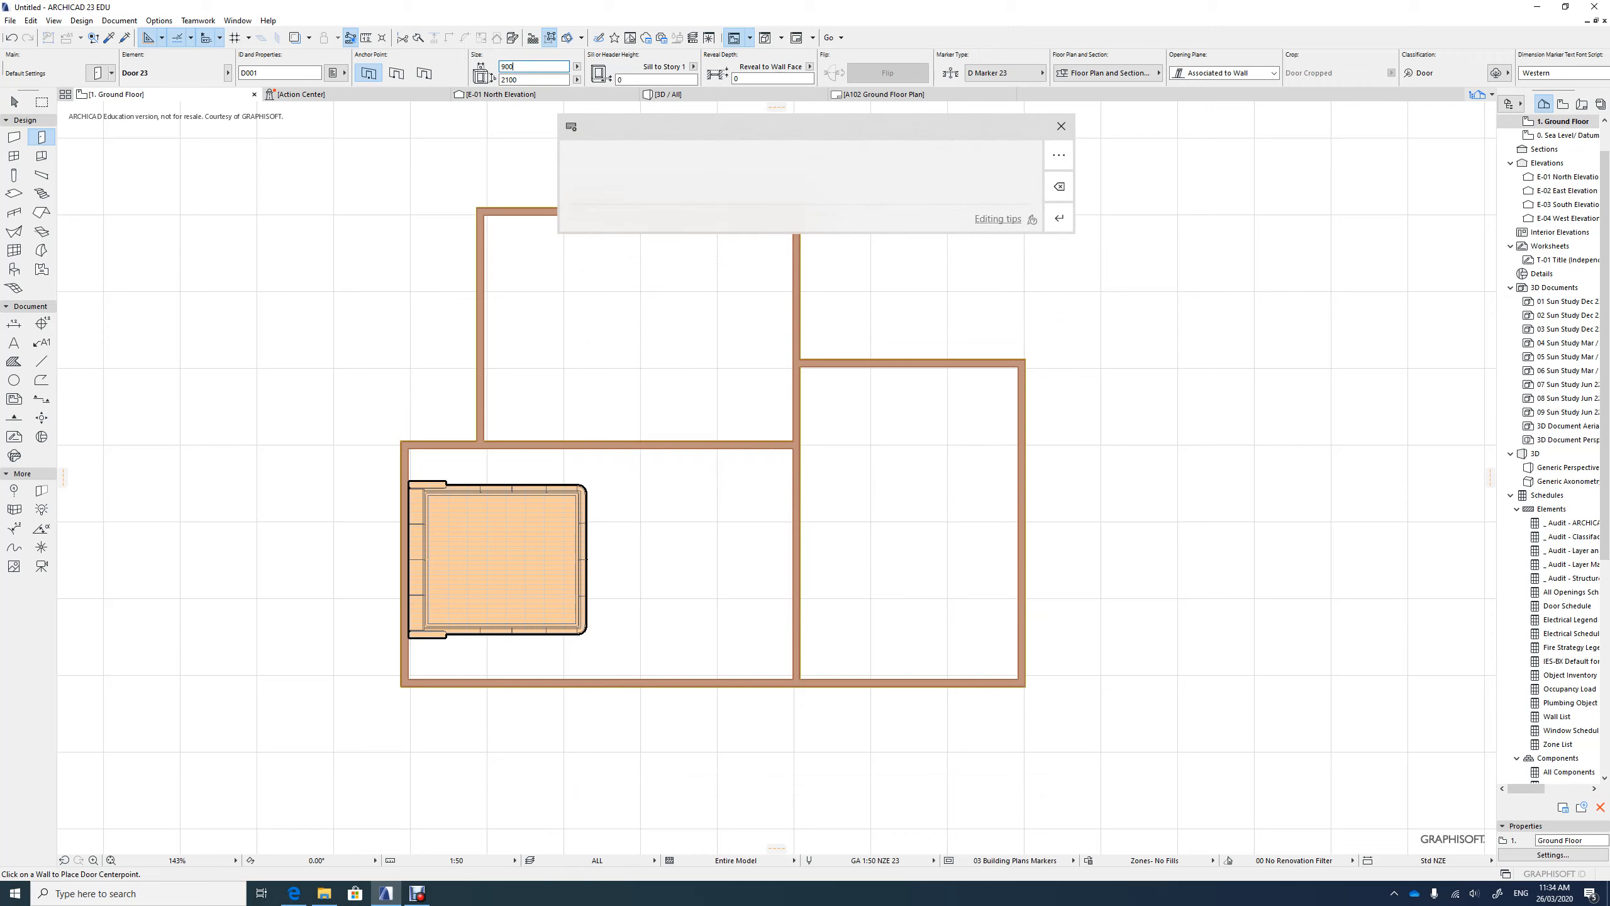
{"action": "left_click", "coordinate": [1061, 127]}
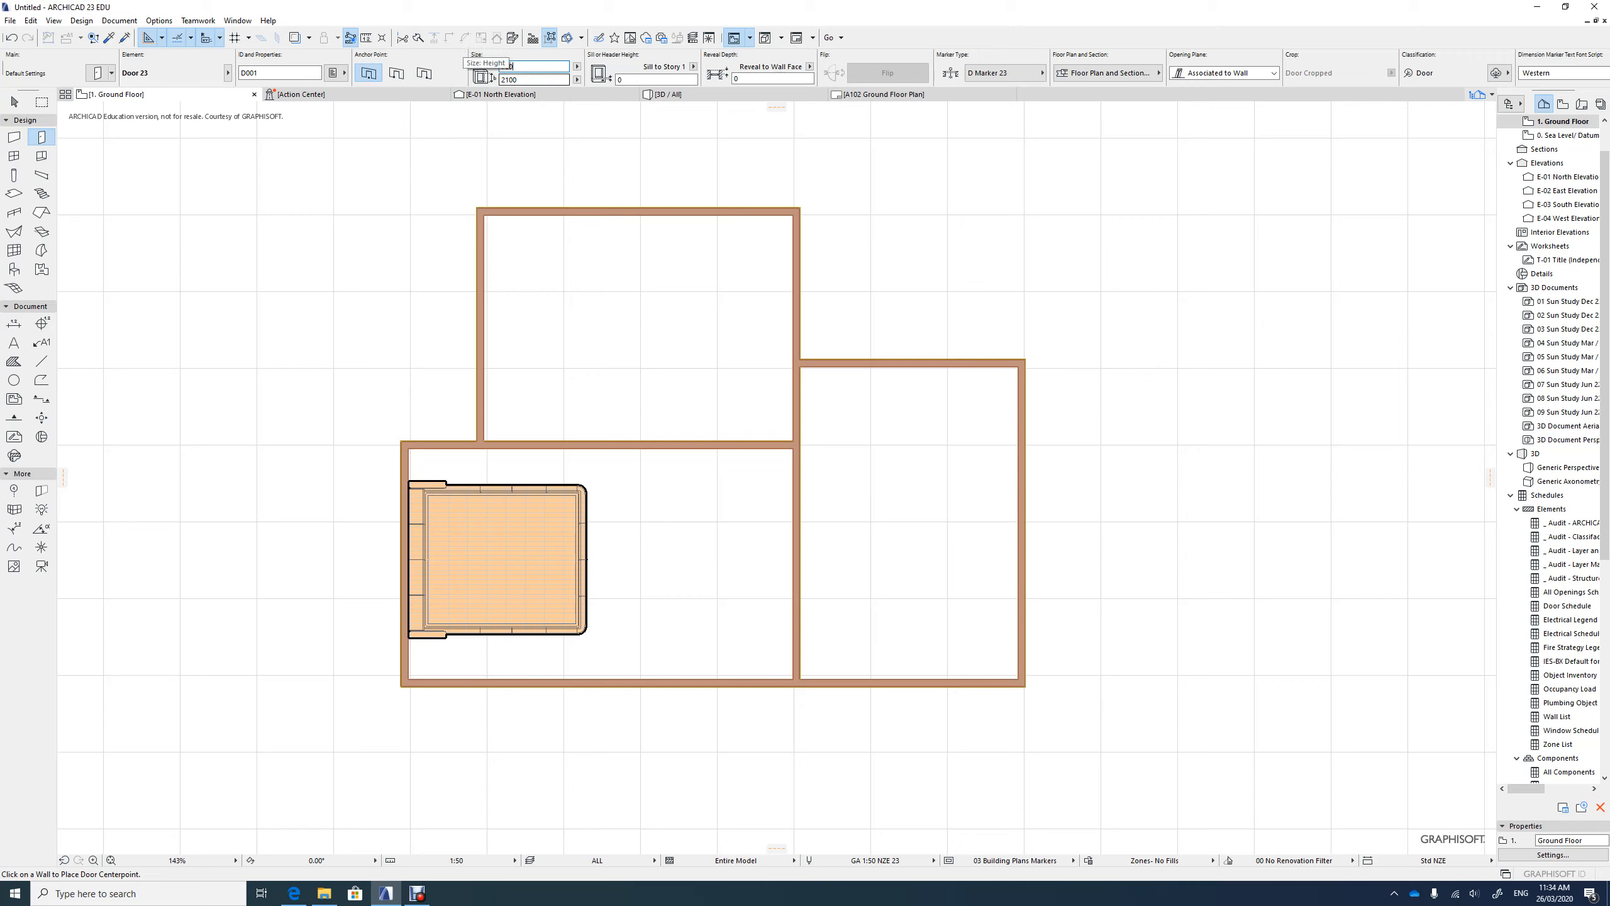
{"action": "left_click", "coordinate": [518, 79]}
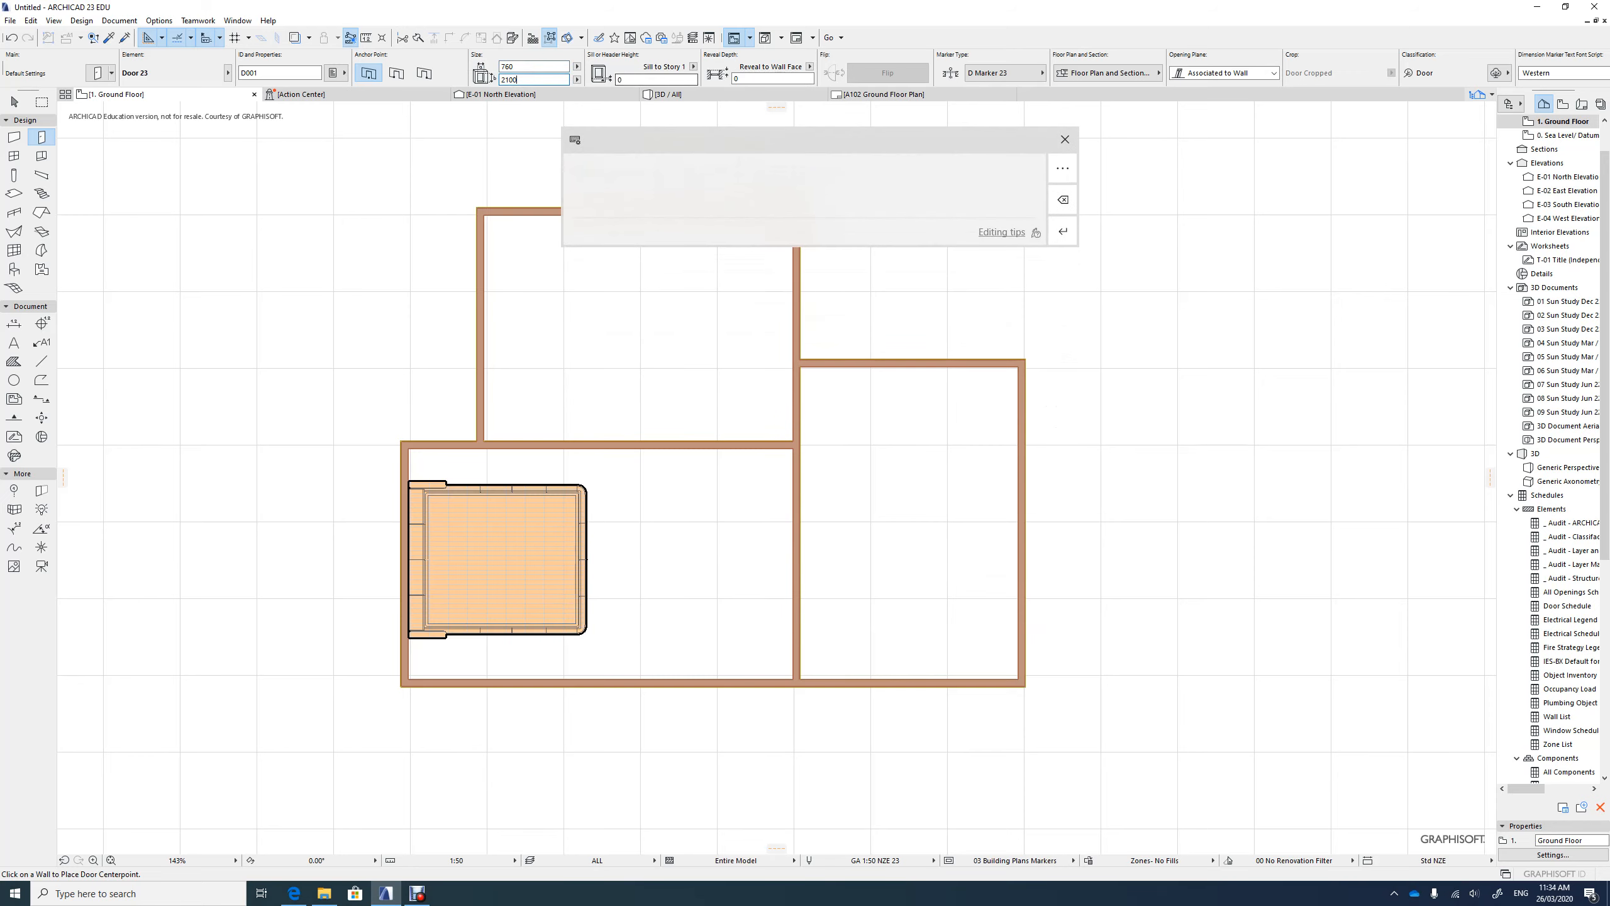
{"action": "left_click", "coordinate": [1065, 139]}
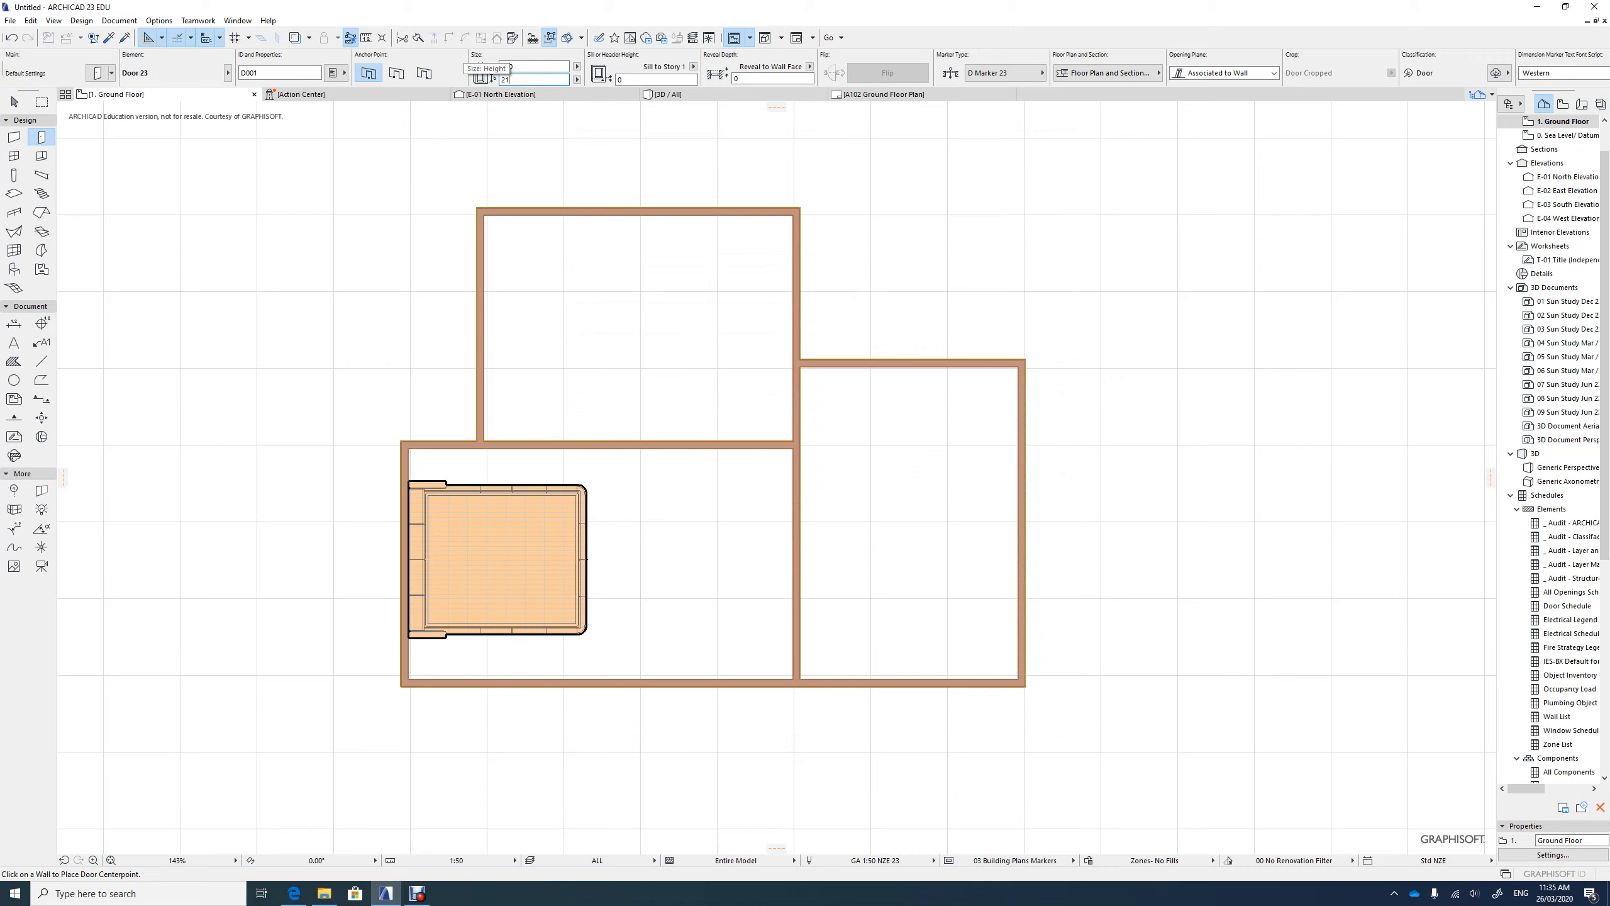
{"action": "type", "text": "200"}
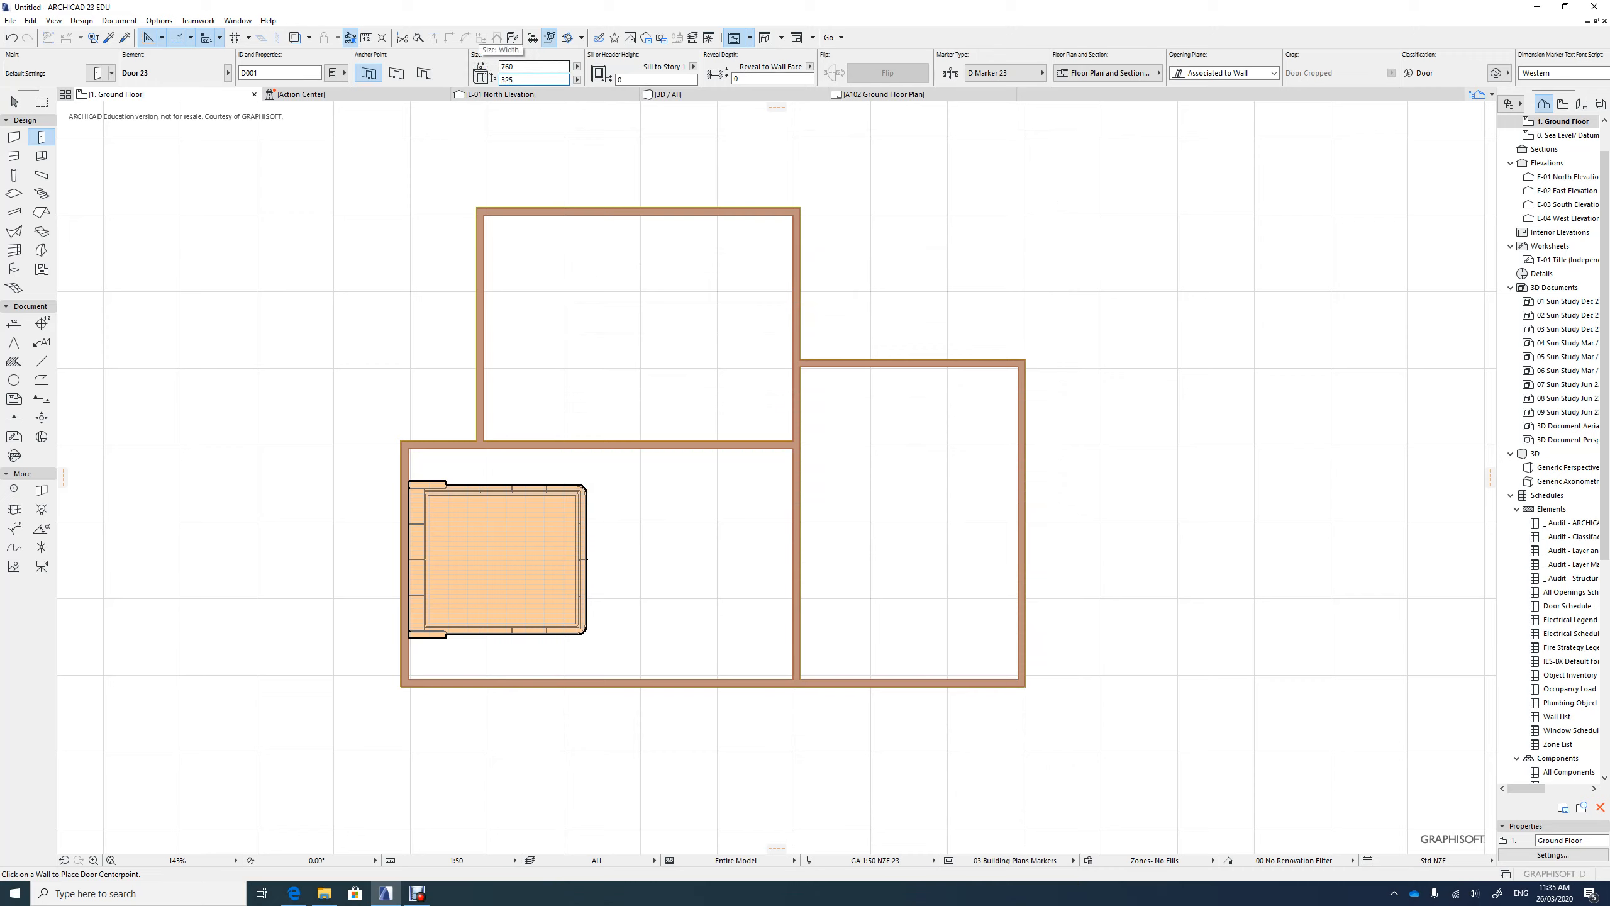
{"action": "double_click", "coordinate": [508, 79]}
{"action": "key", "text": "BackSpace"}
{"action": "type", "text": "2000"}
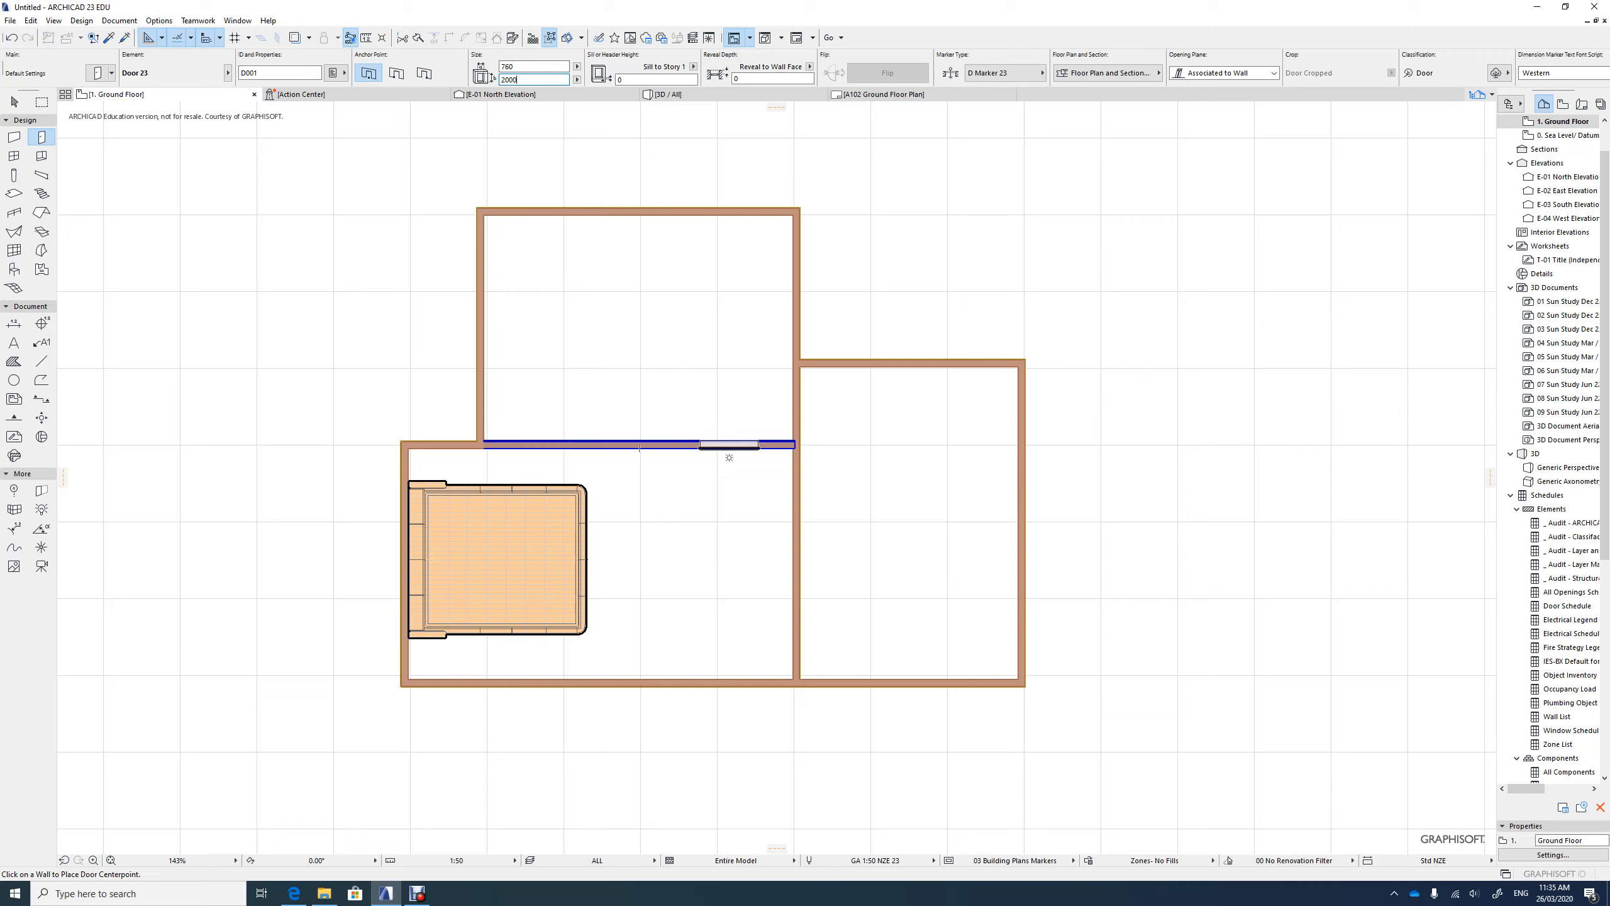
Place a door near the east end of the horizontal interior wall opening north, and another near the vertical wall's south end opening east.
{"action": "left_click", "coordinate": [737, 457]}
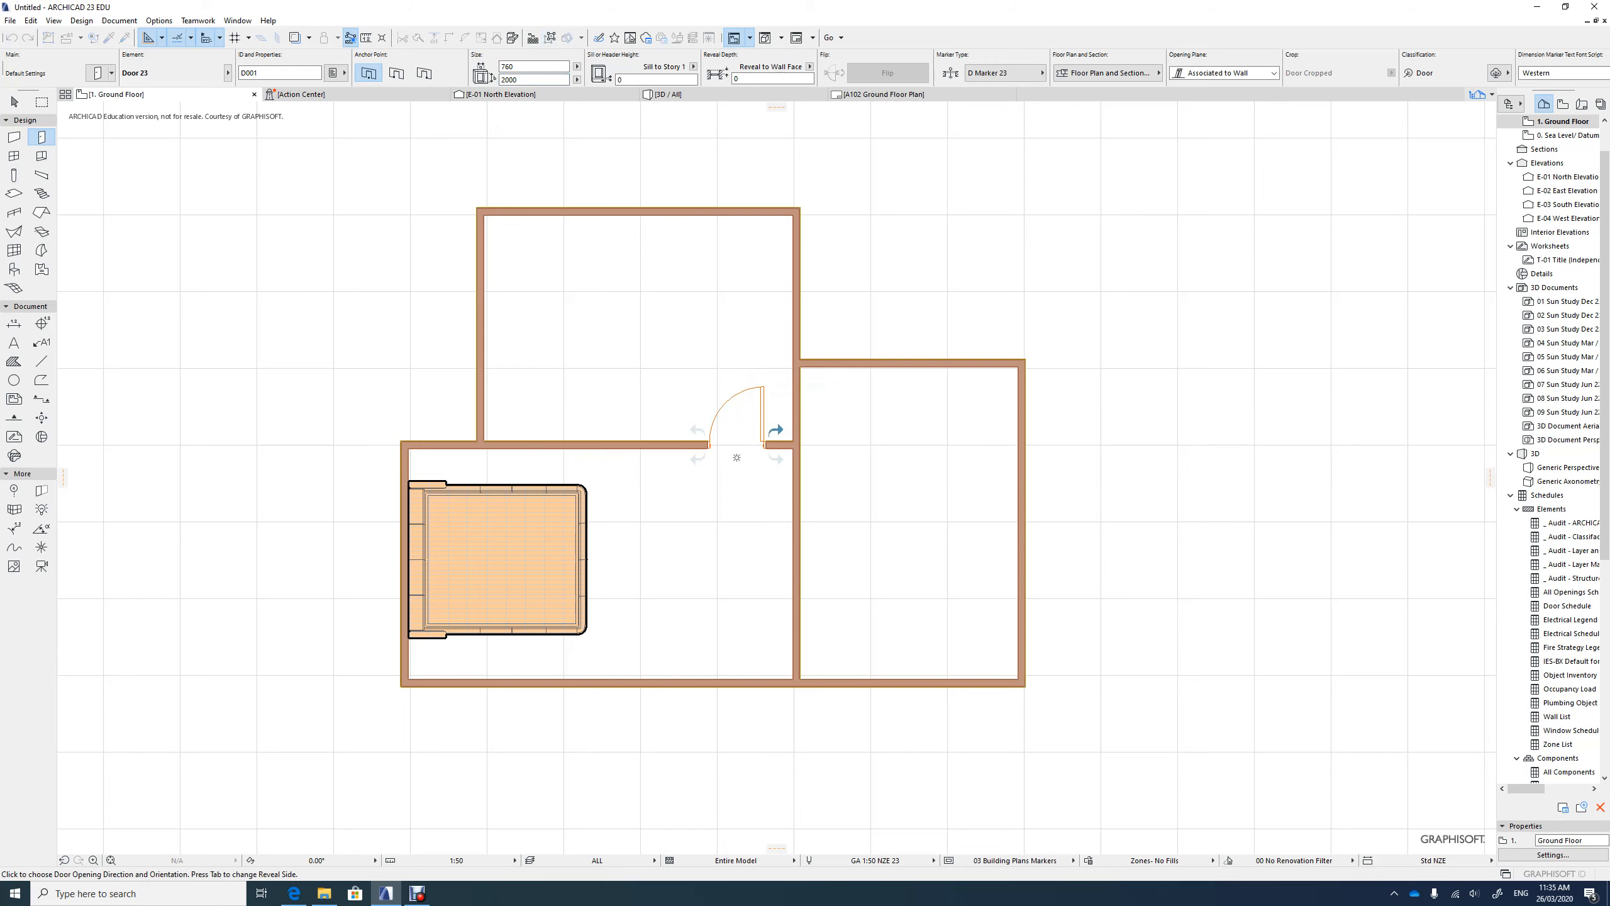
{"action": "left_click", "coordinate": [737, 456]}
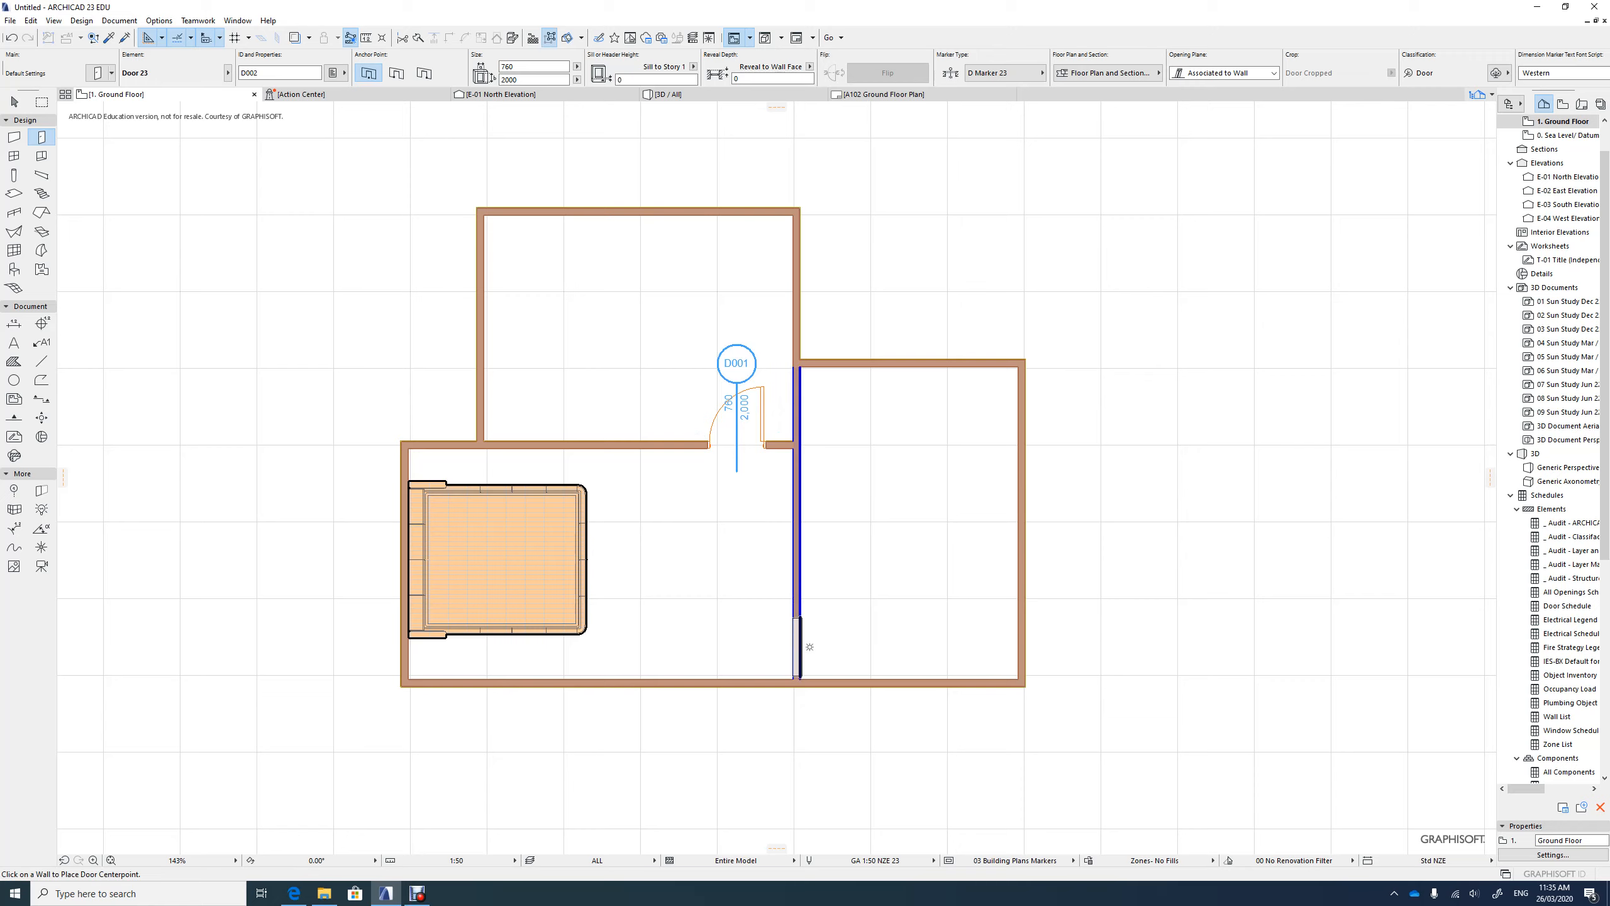
{"action": "left_click", "coordinate": [809, 642]}
{"action": "left_click", "coordinate": [809, 643]}
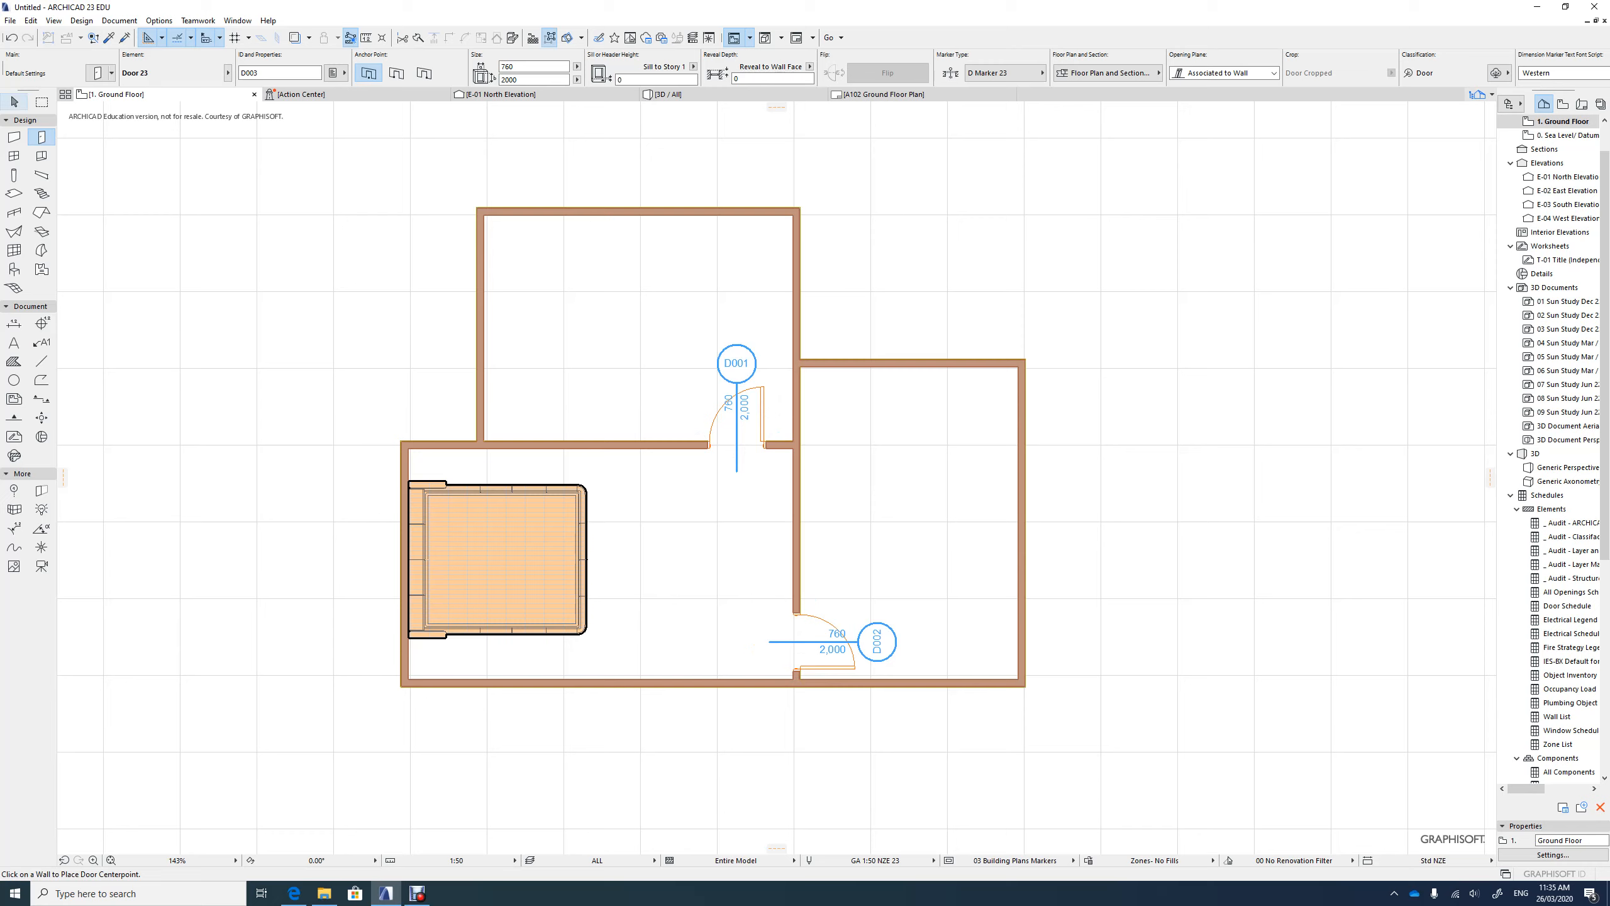
Change the dimension marker of the door in the horizontal interior wall to No Marker and accept its settings.
{"action": "left_click", "coordinate": [14, 102]}
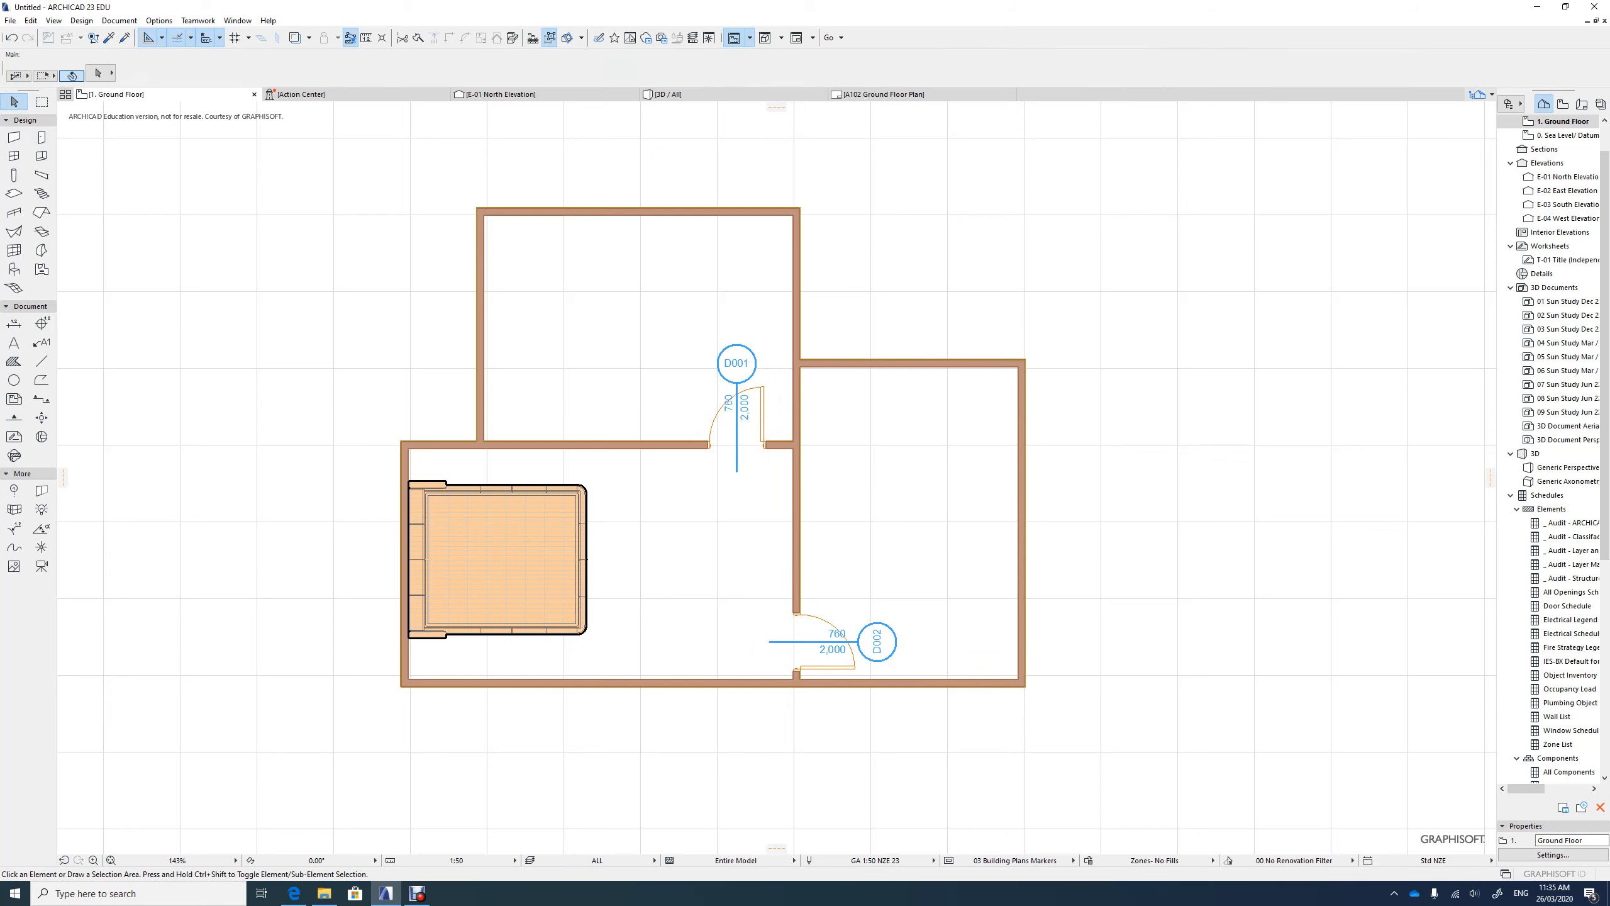
{"action": "left_click", "coordinate": [736, 363]}
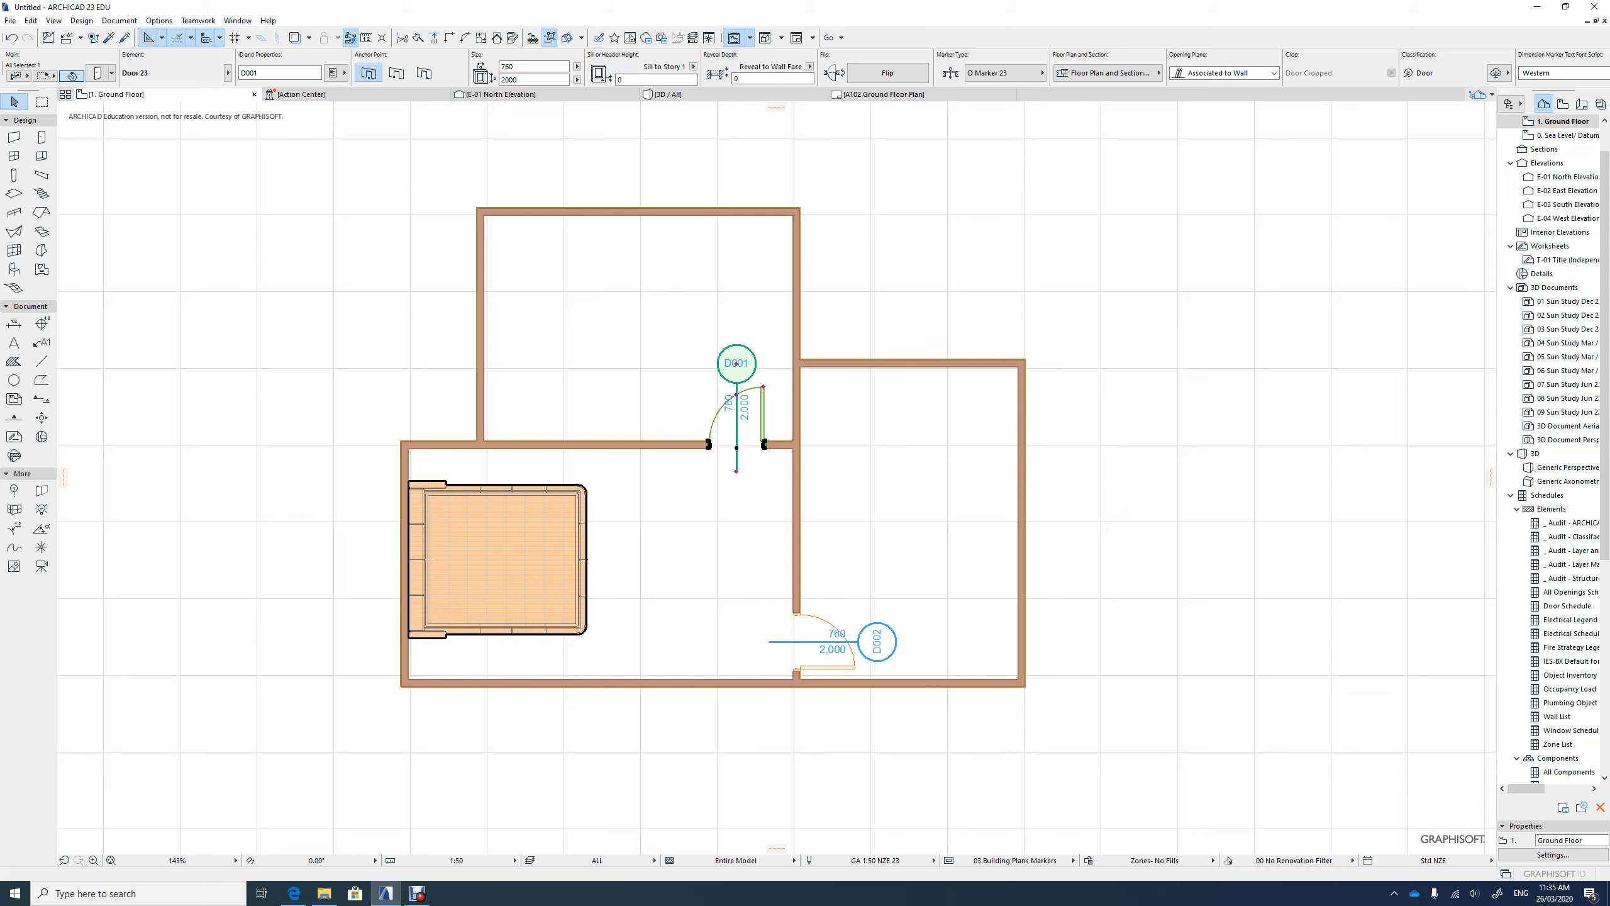
{"action": "right_click", "coordinate": [761, 389]}
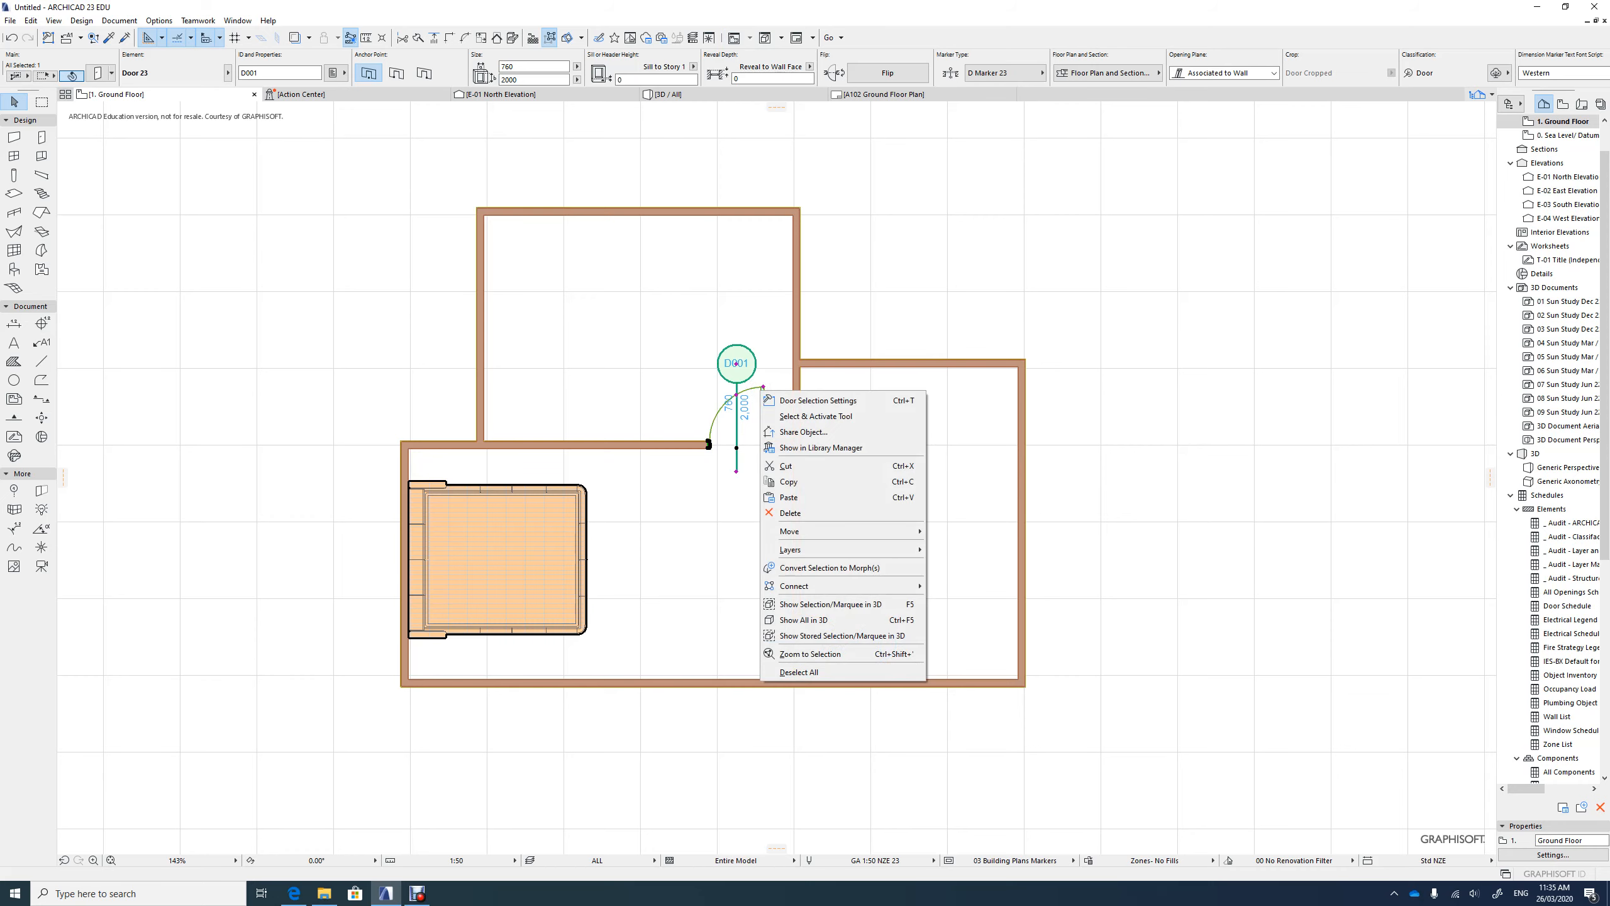
{"action": "left_click", "coordinate": [771, 399]}
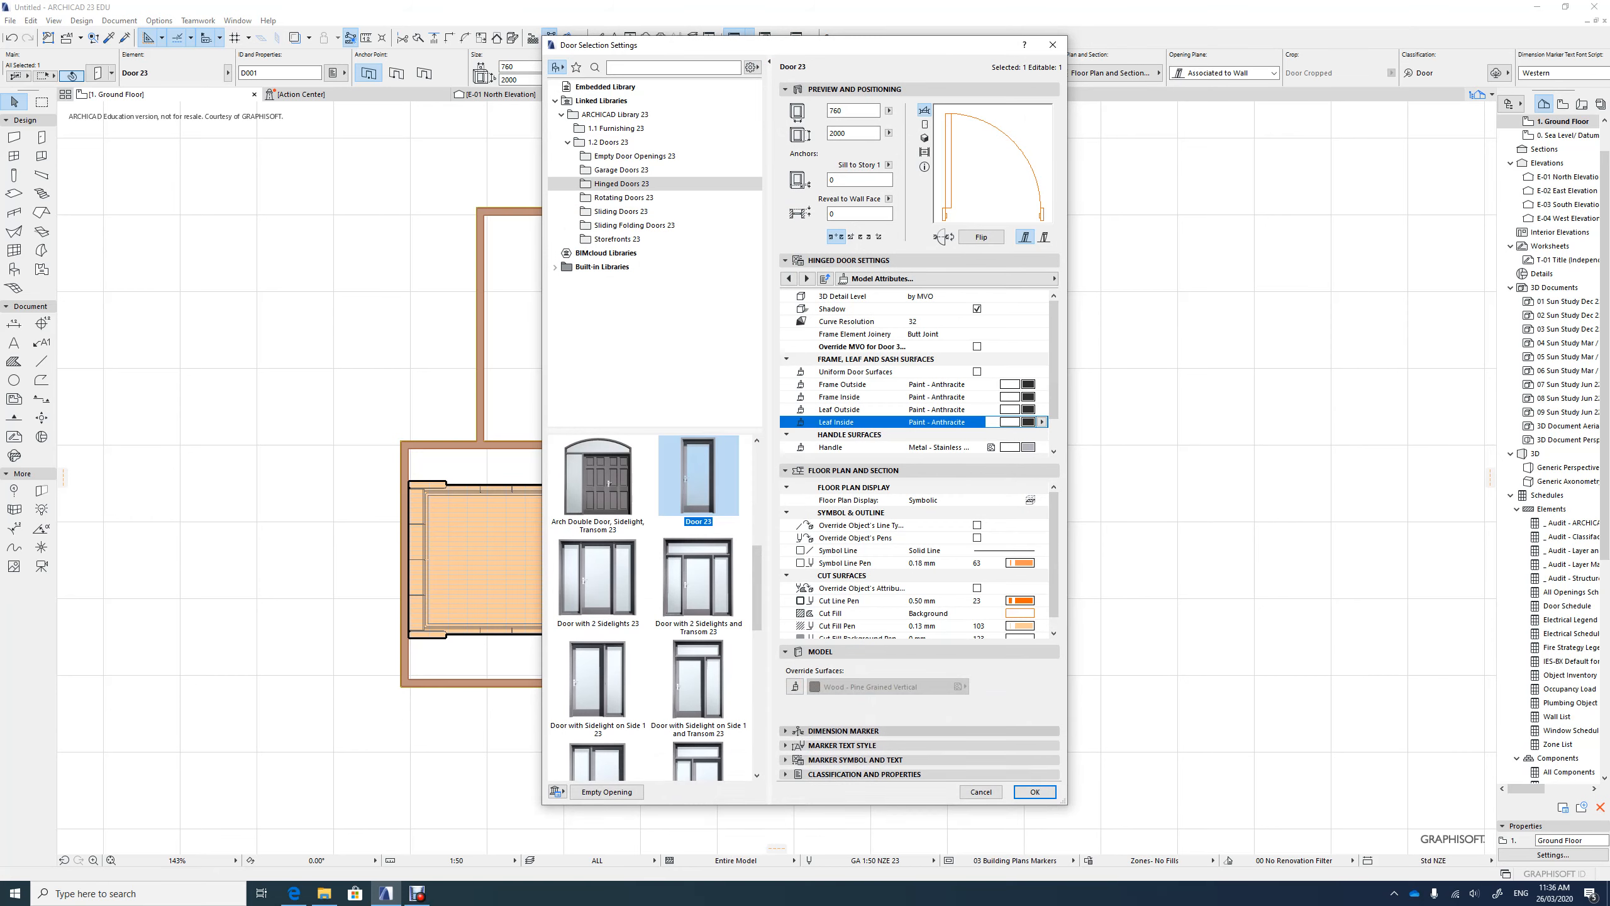
{"action": "left_click", "coordinate": [843, 731]}
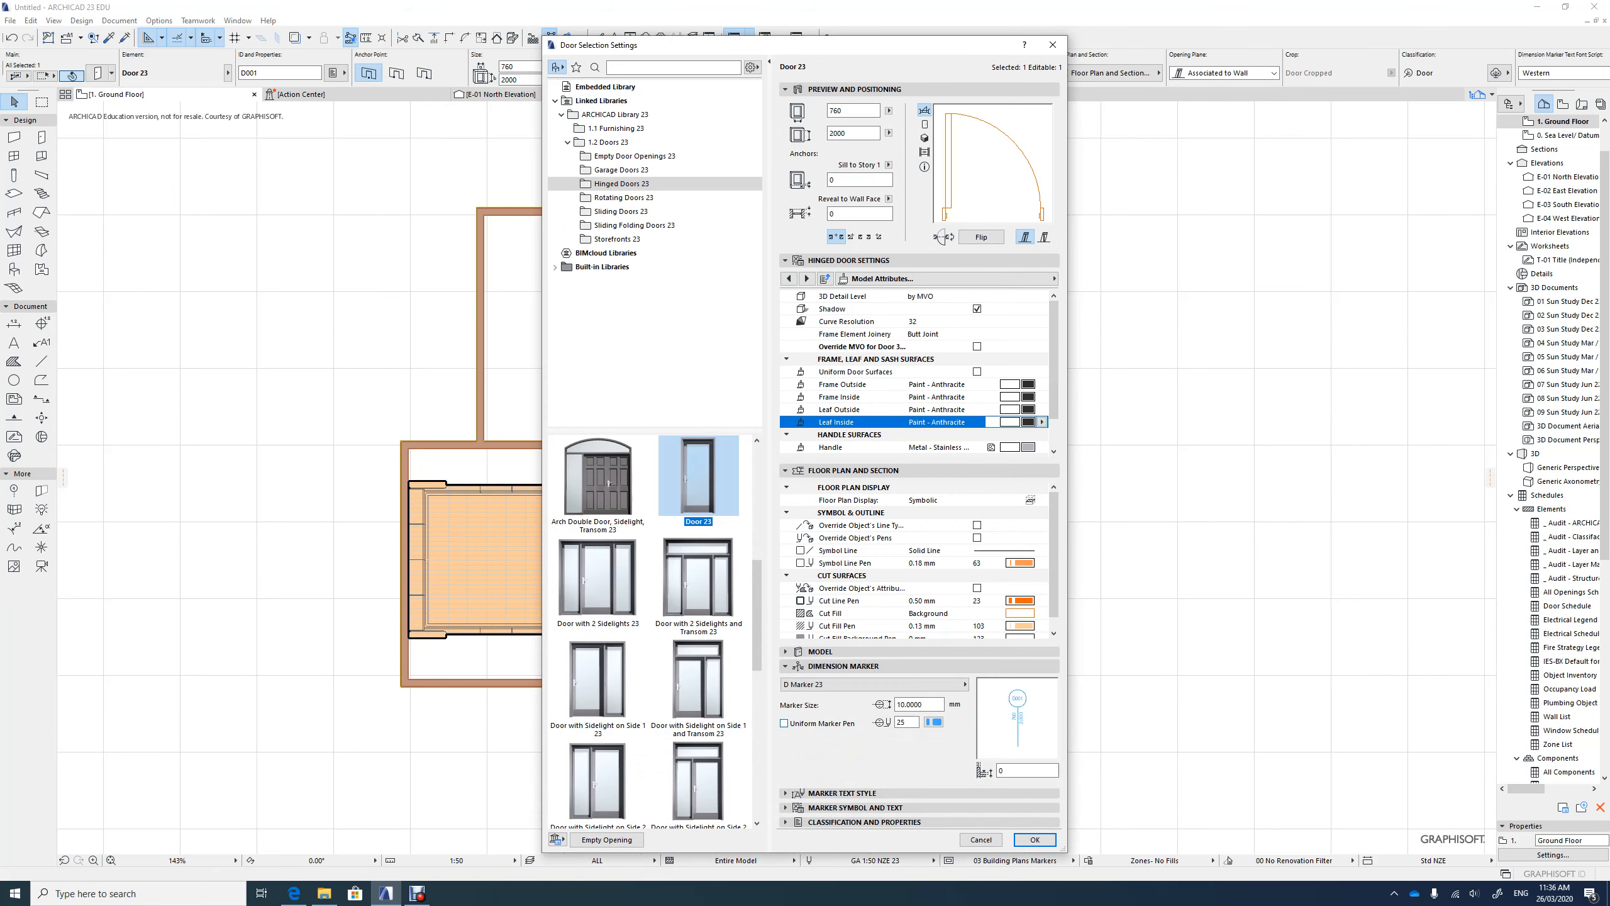
{"action": "left_click", "coordinate": [875, 684]}
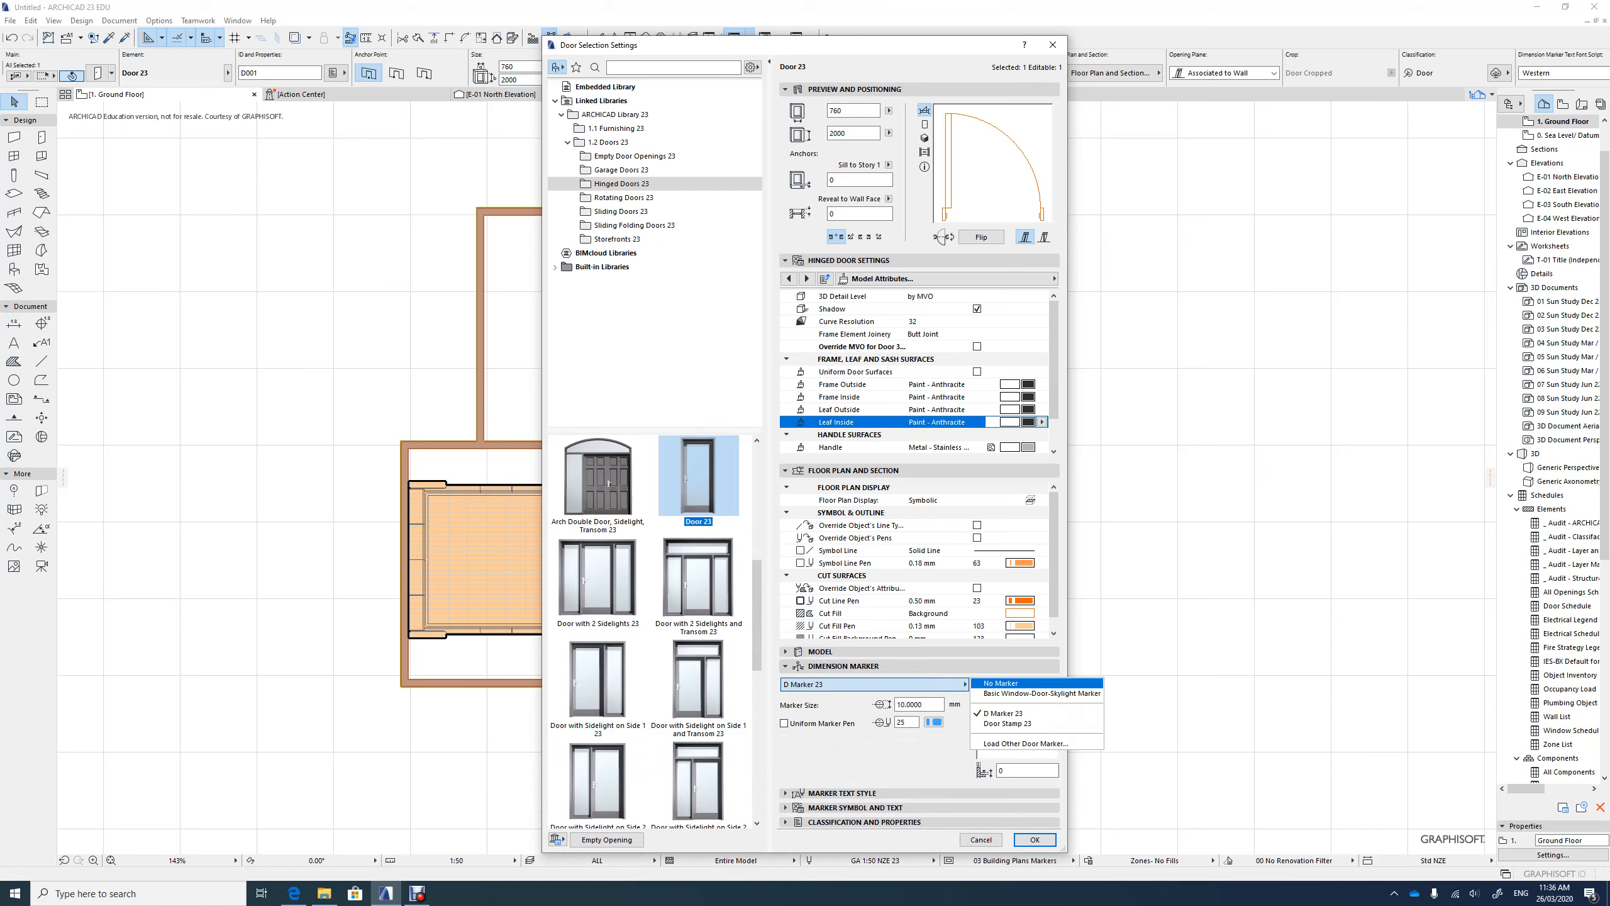
{"action": "left_click", "coordinate": [1003, 713]}
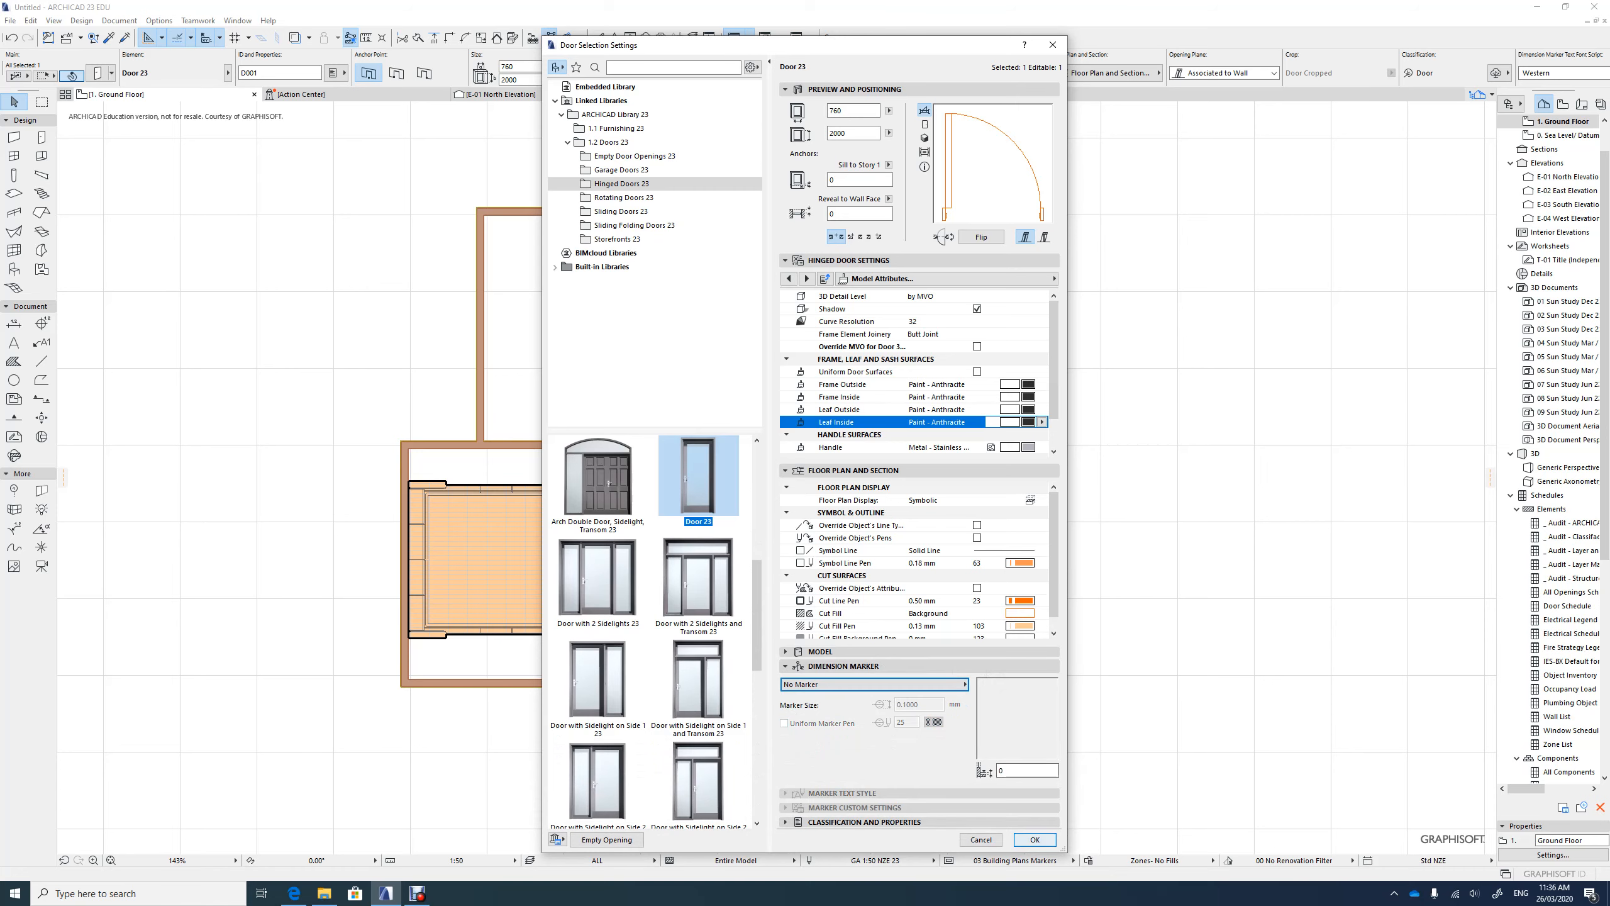
{"action": "left_click", "coordinate": [1035, 840]}
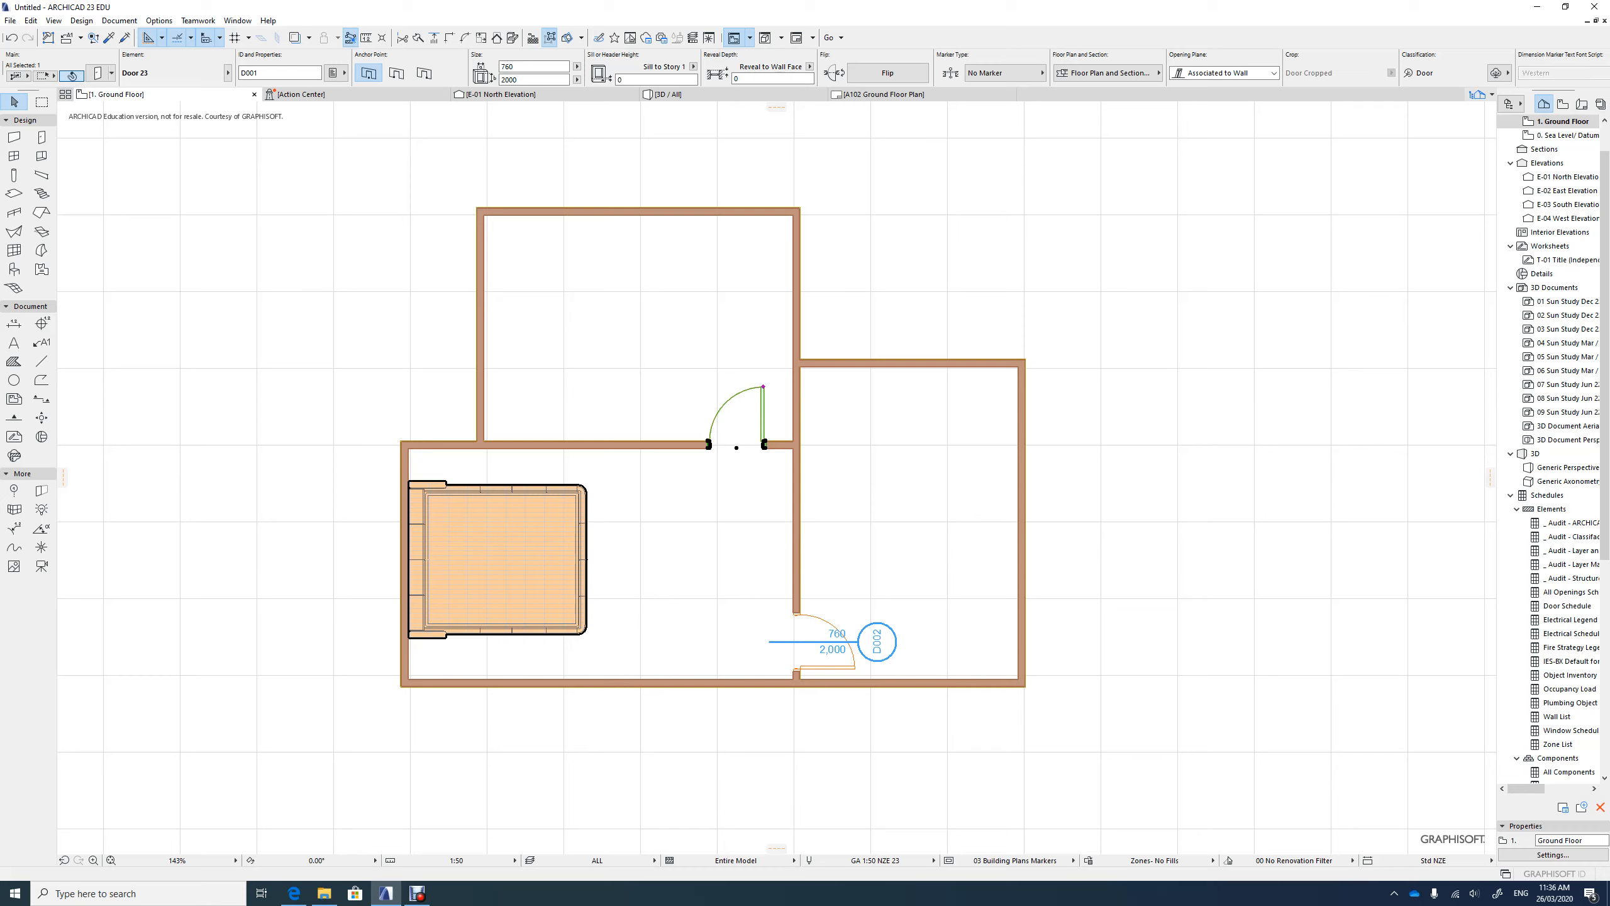
Change the dimension marker of the door in the vertical interior wall to No Marker, accept, and clear the selection.
{"action": "left_click", "coordinate": [876, 642]}
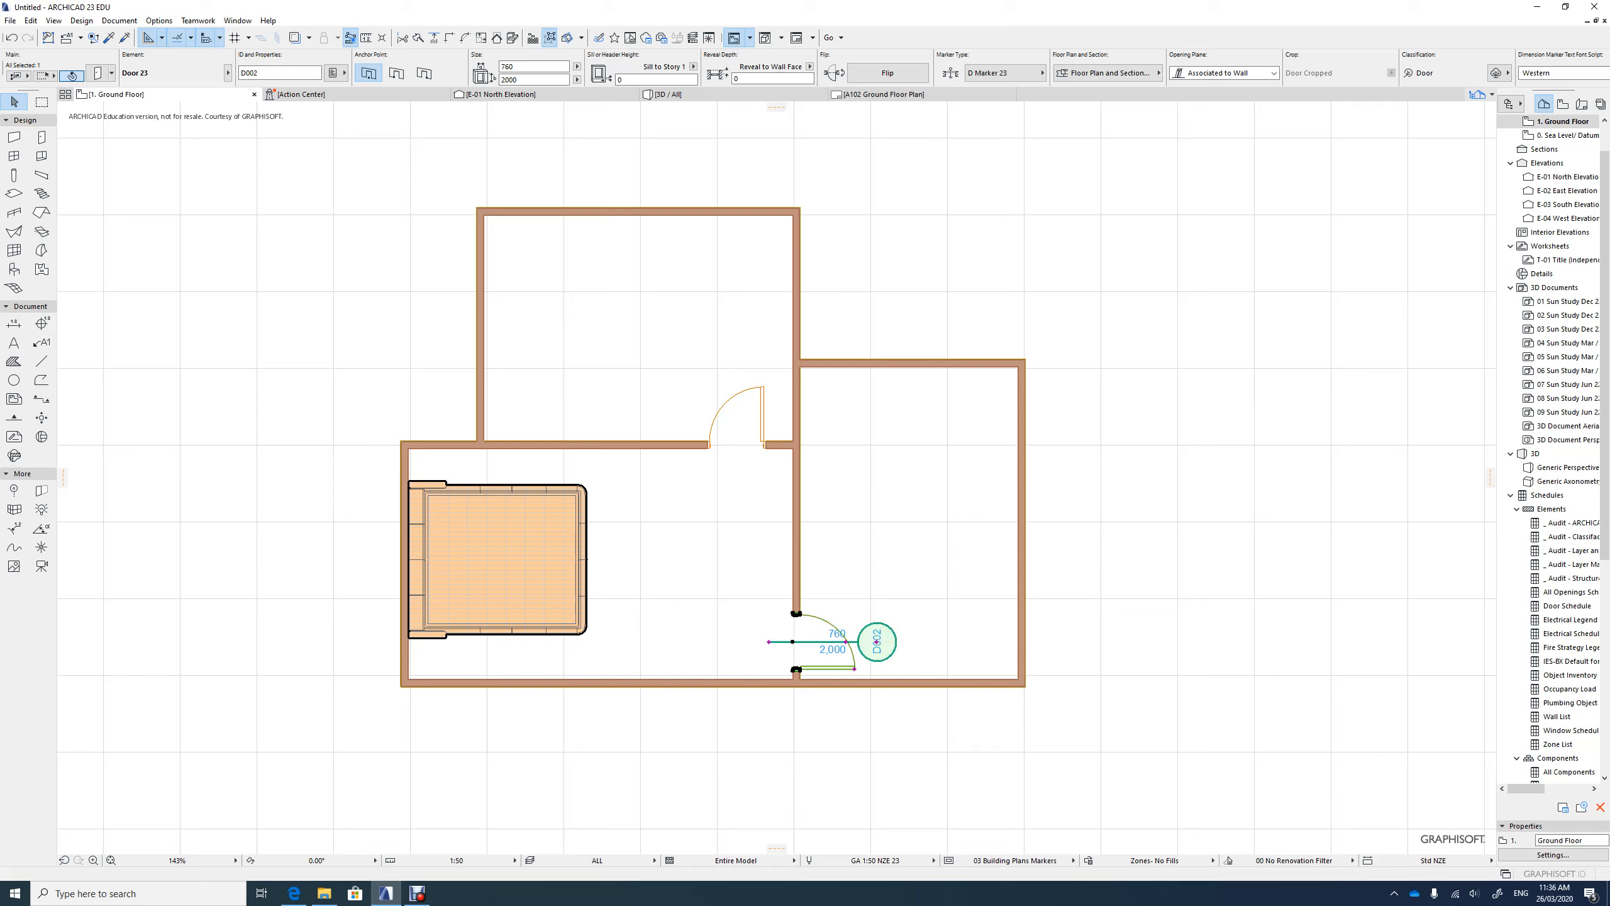
{"action": "right_click", "coordinate": [793, 642]}
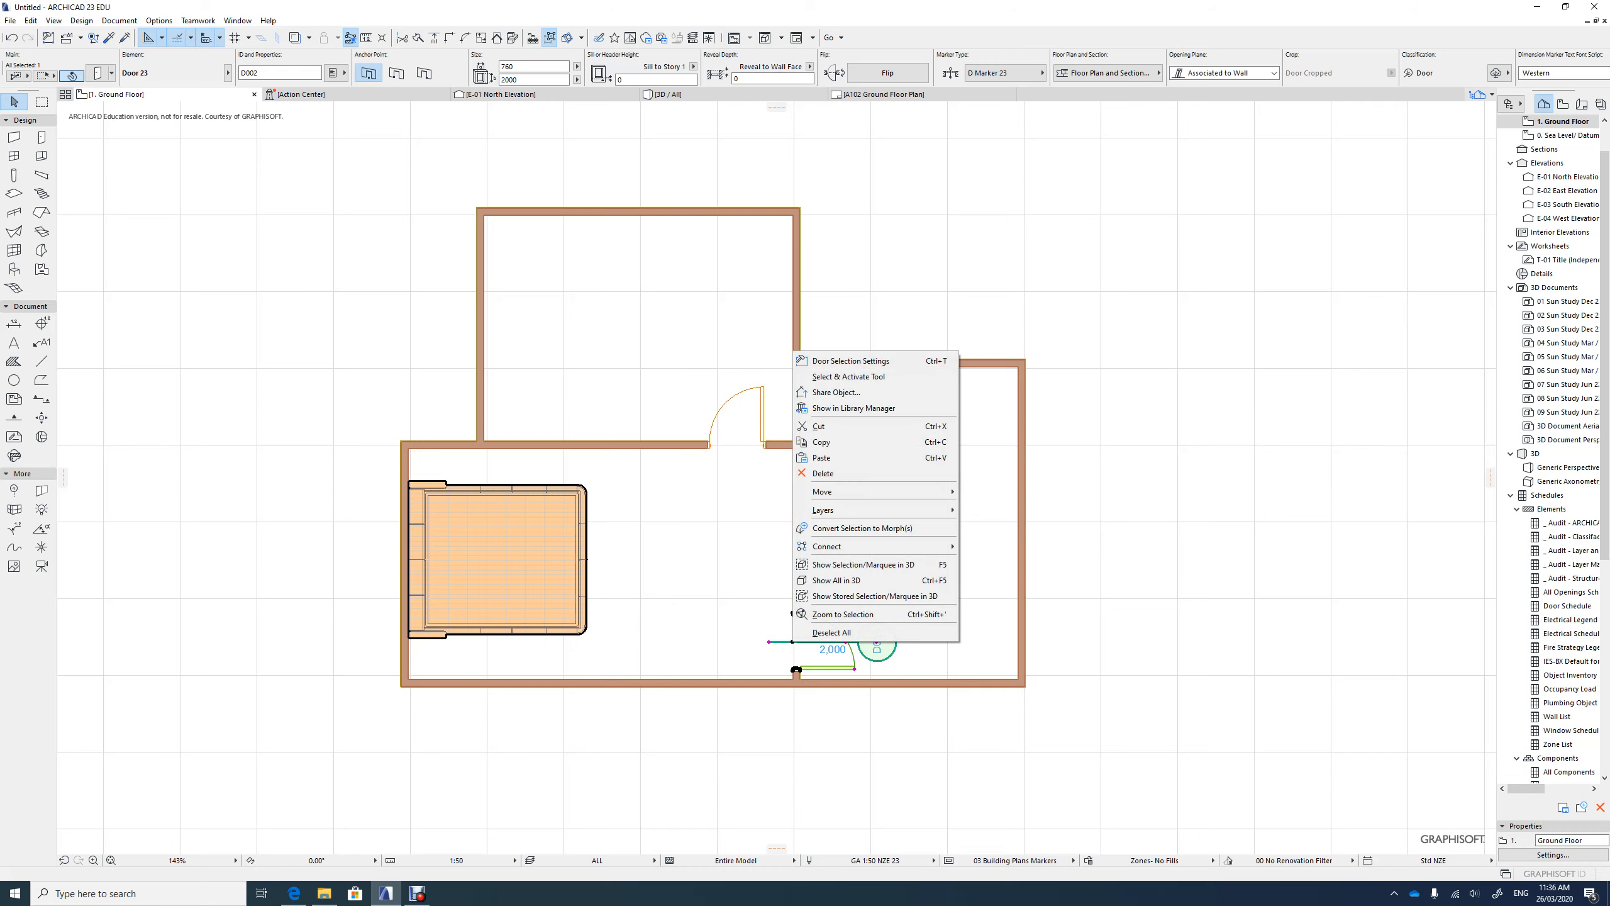
{"action": "left_click", "coordinate": [849, 360]}
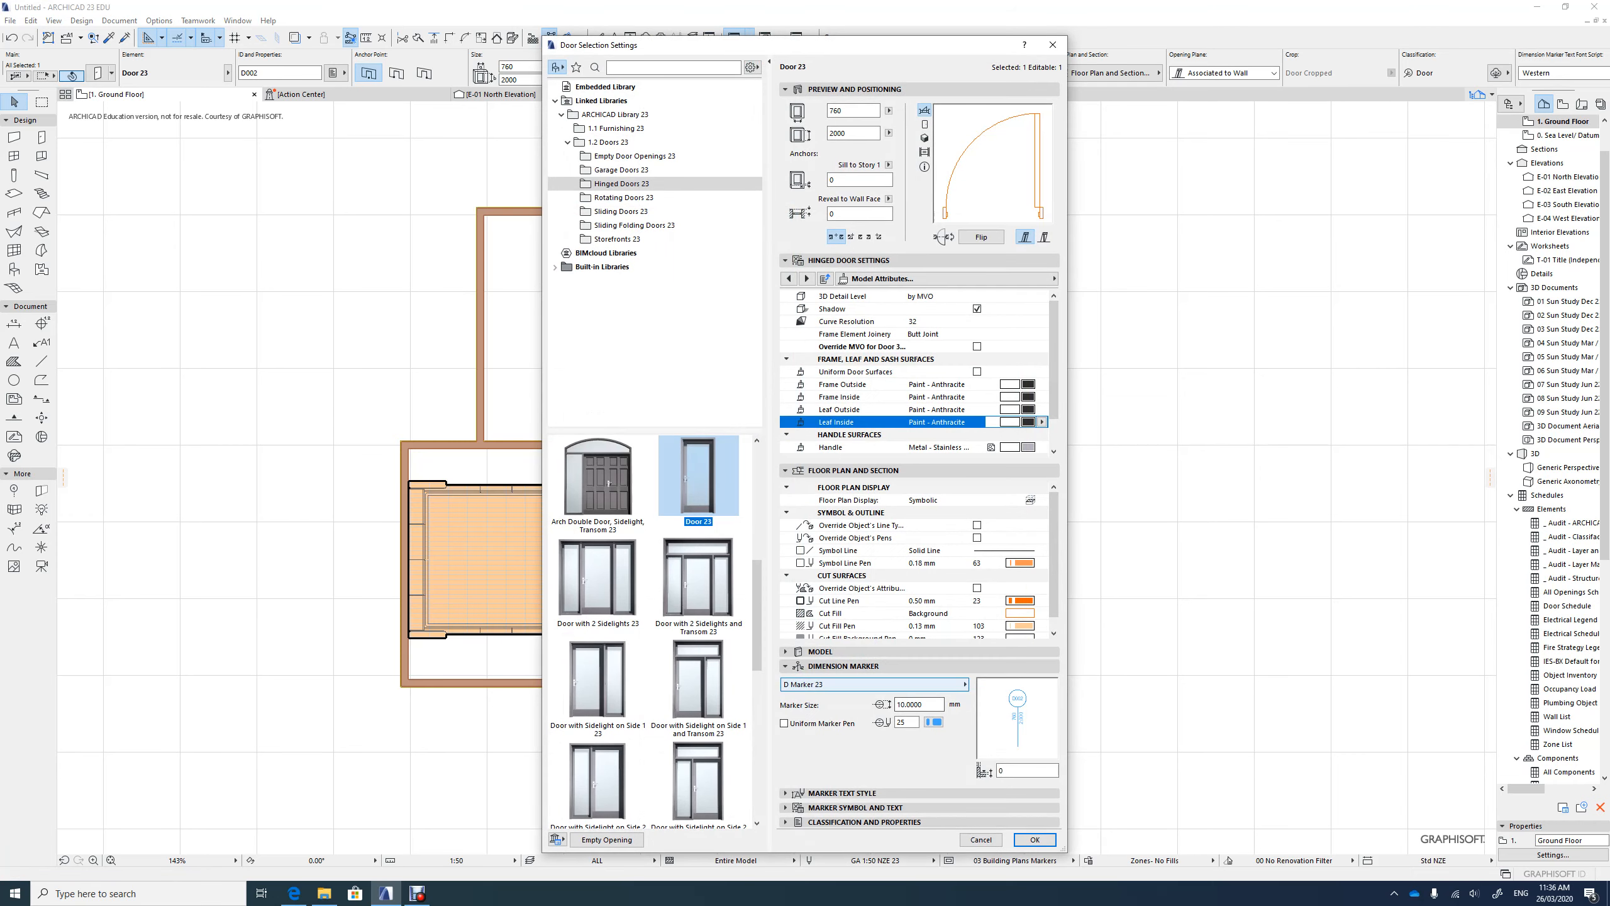
{"action": "left_click", "coordinate": [875, 683]}
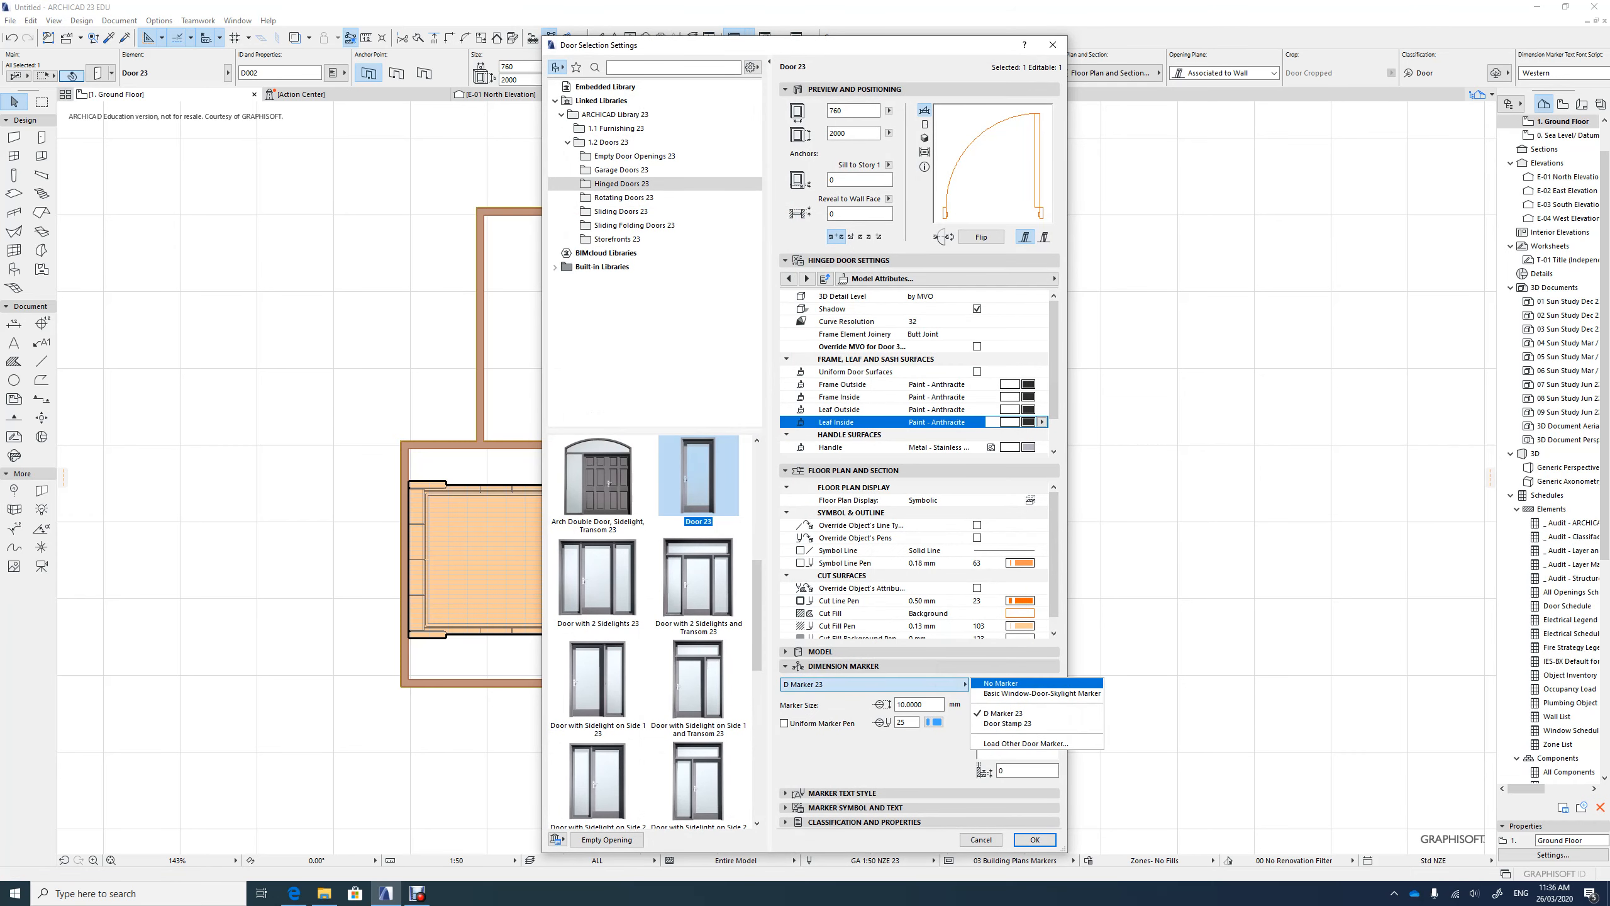
{"action": "left_click", "coordinate": [1015, 684]}
{"action": "key", "text": "Return"}
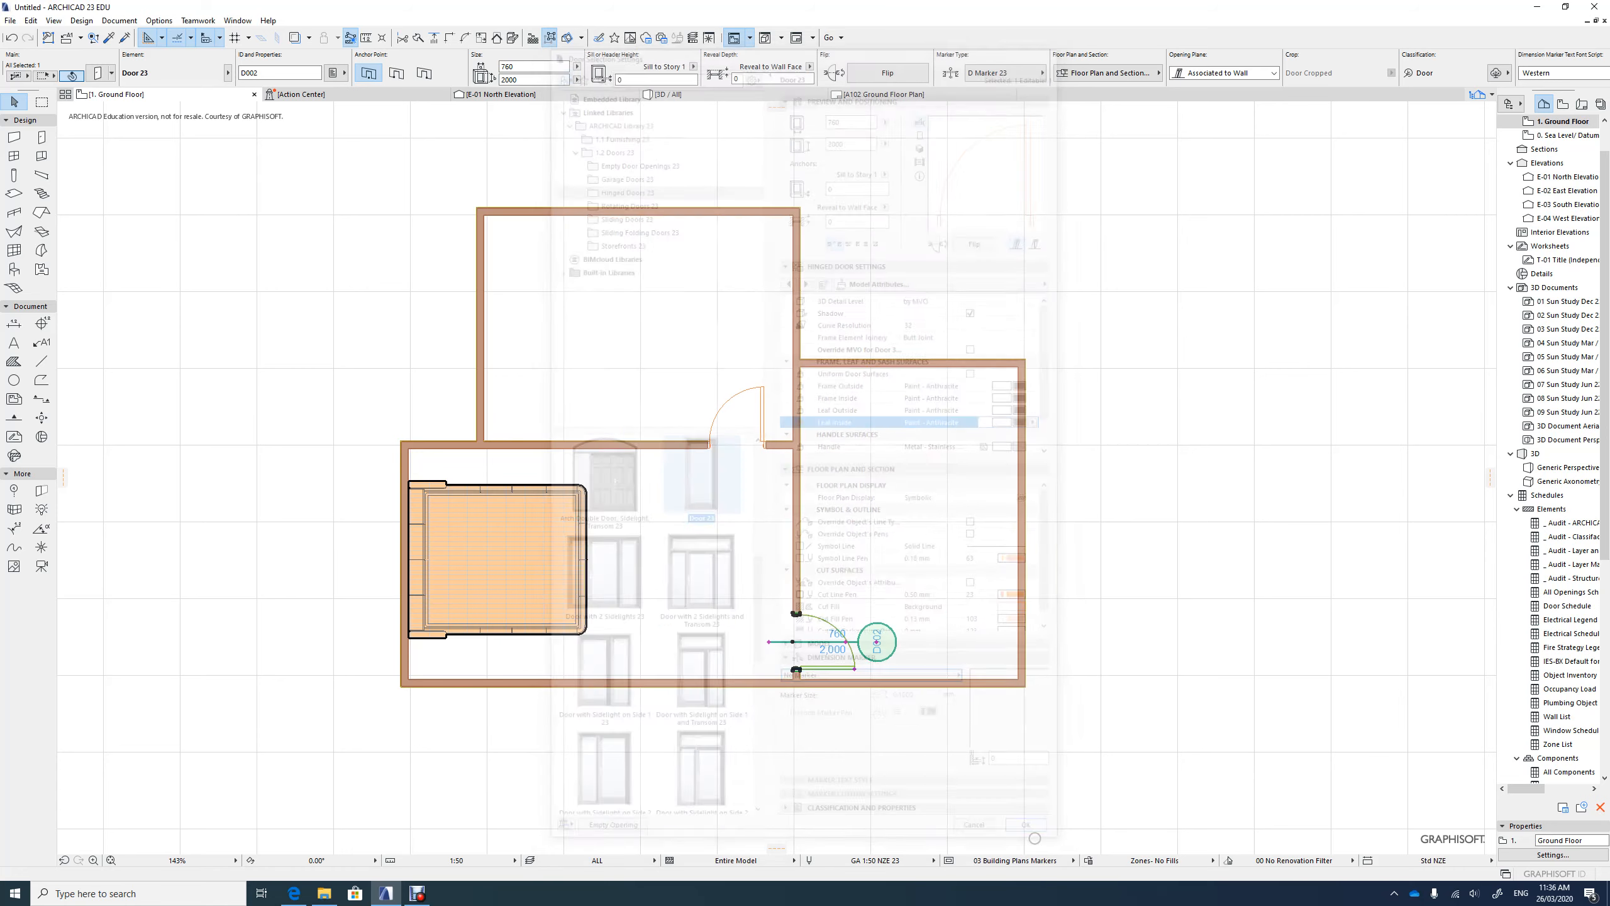
{"action": "key", "text": "Escape"}
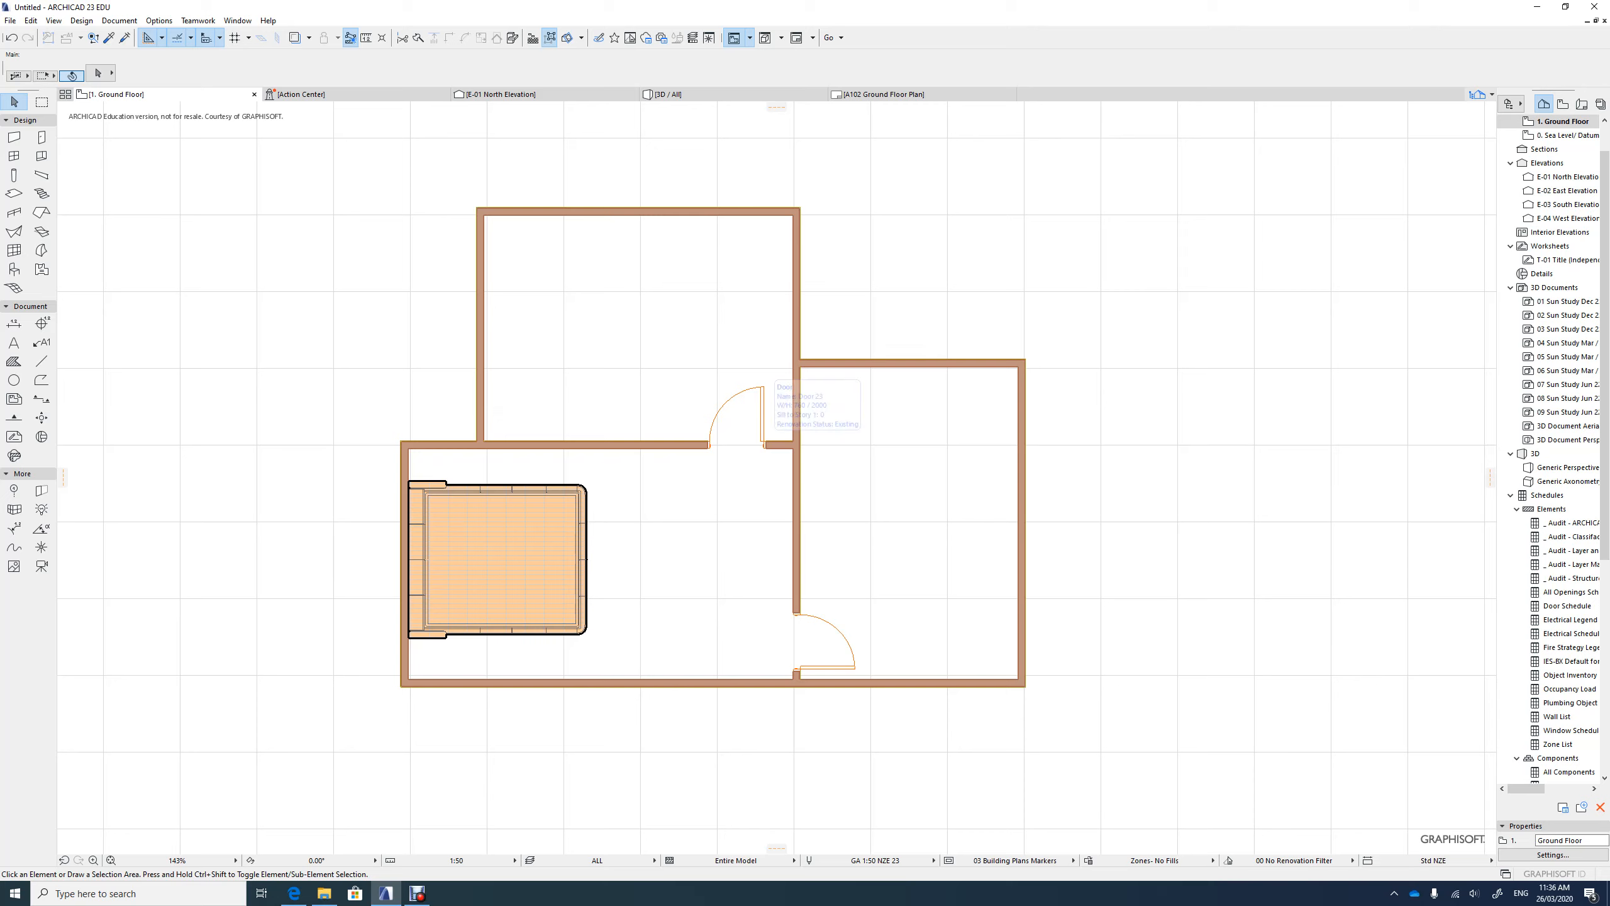
Move the door in the horizontal interior wall slightly east, closer to the vertical wall, and deselect it.
{"action": "left_click", "coordinate": [763, 409]}
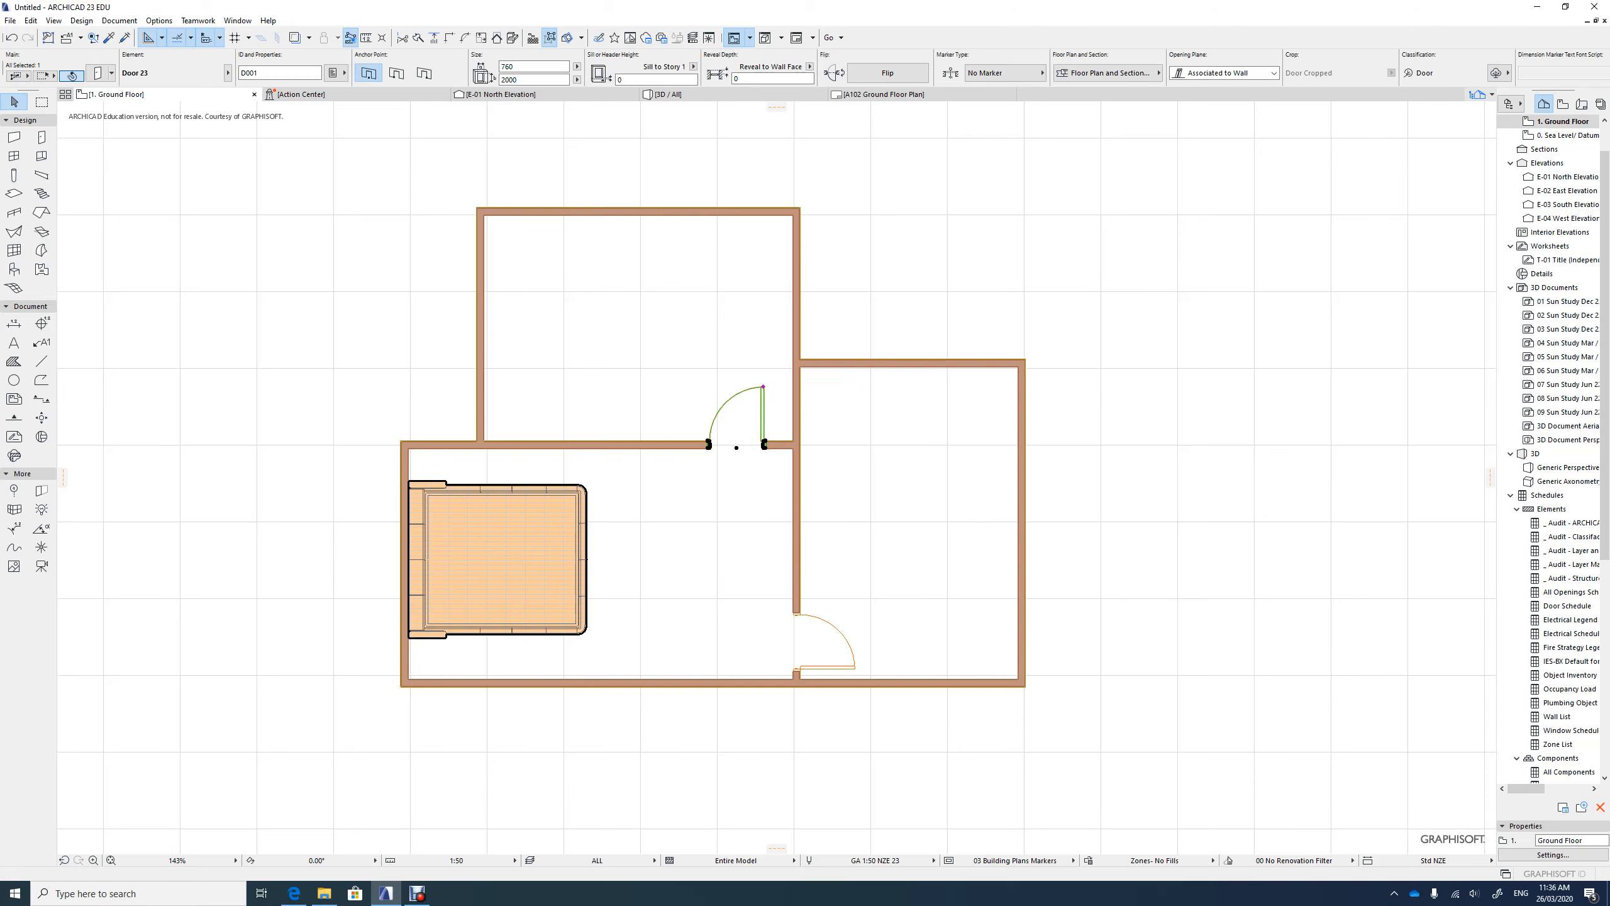
{"action": "key", "text": "ctrl+d"}
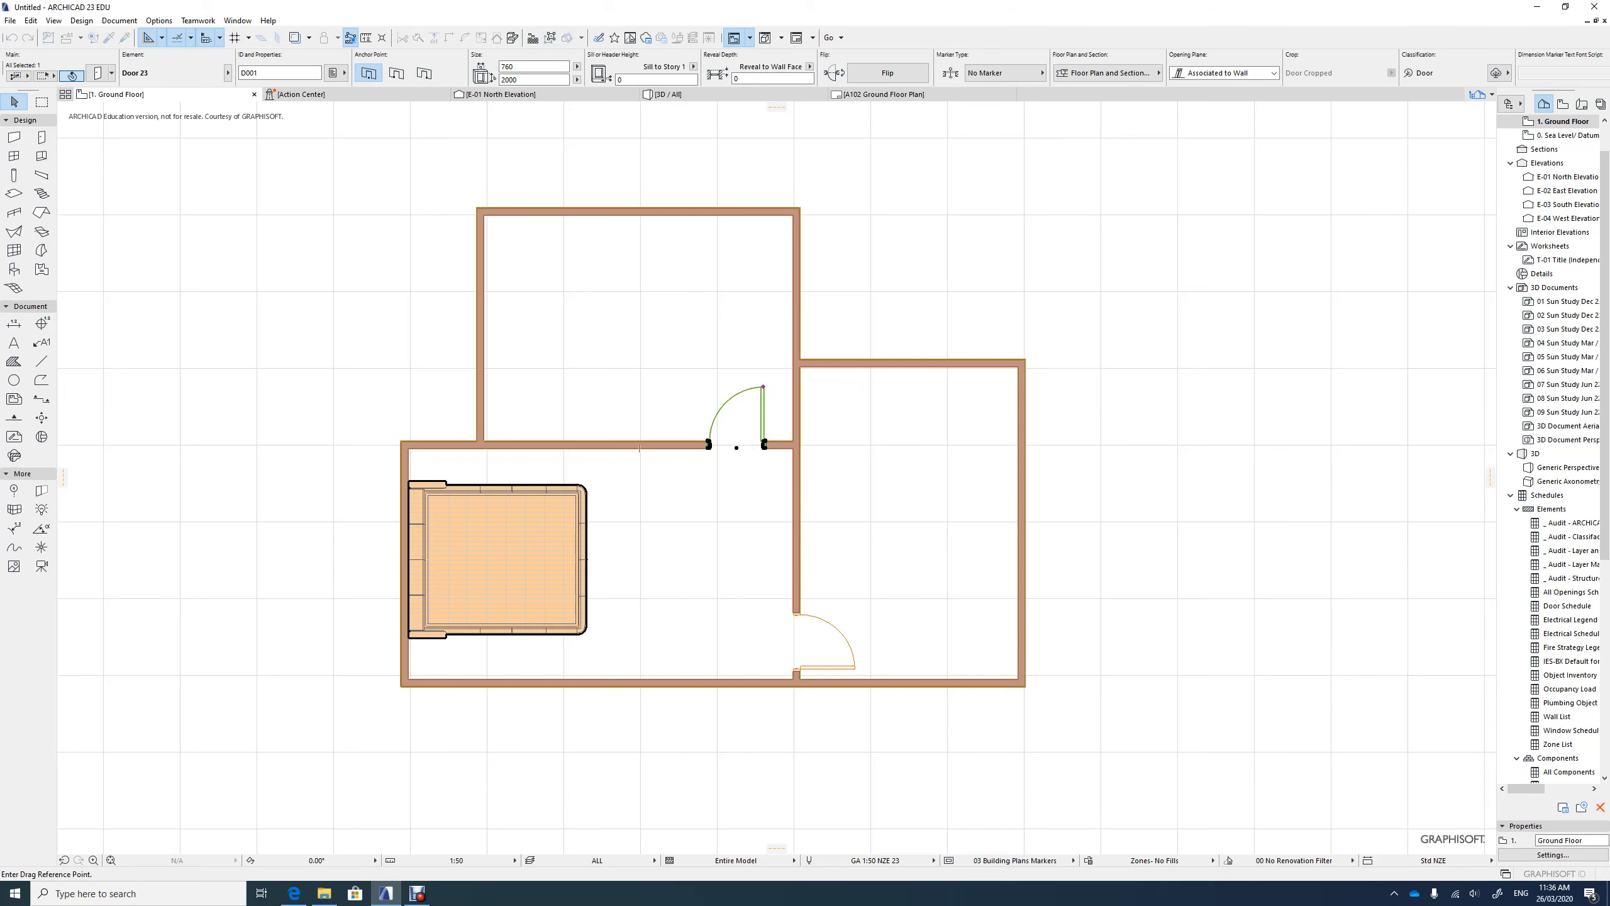
{"action": "left_click", "coordinate": [747, 444]}
{"action": "left_click", "coordinate": [767, 444]}
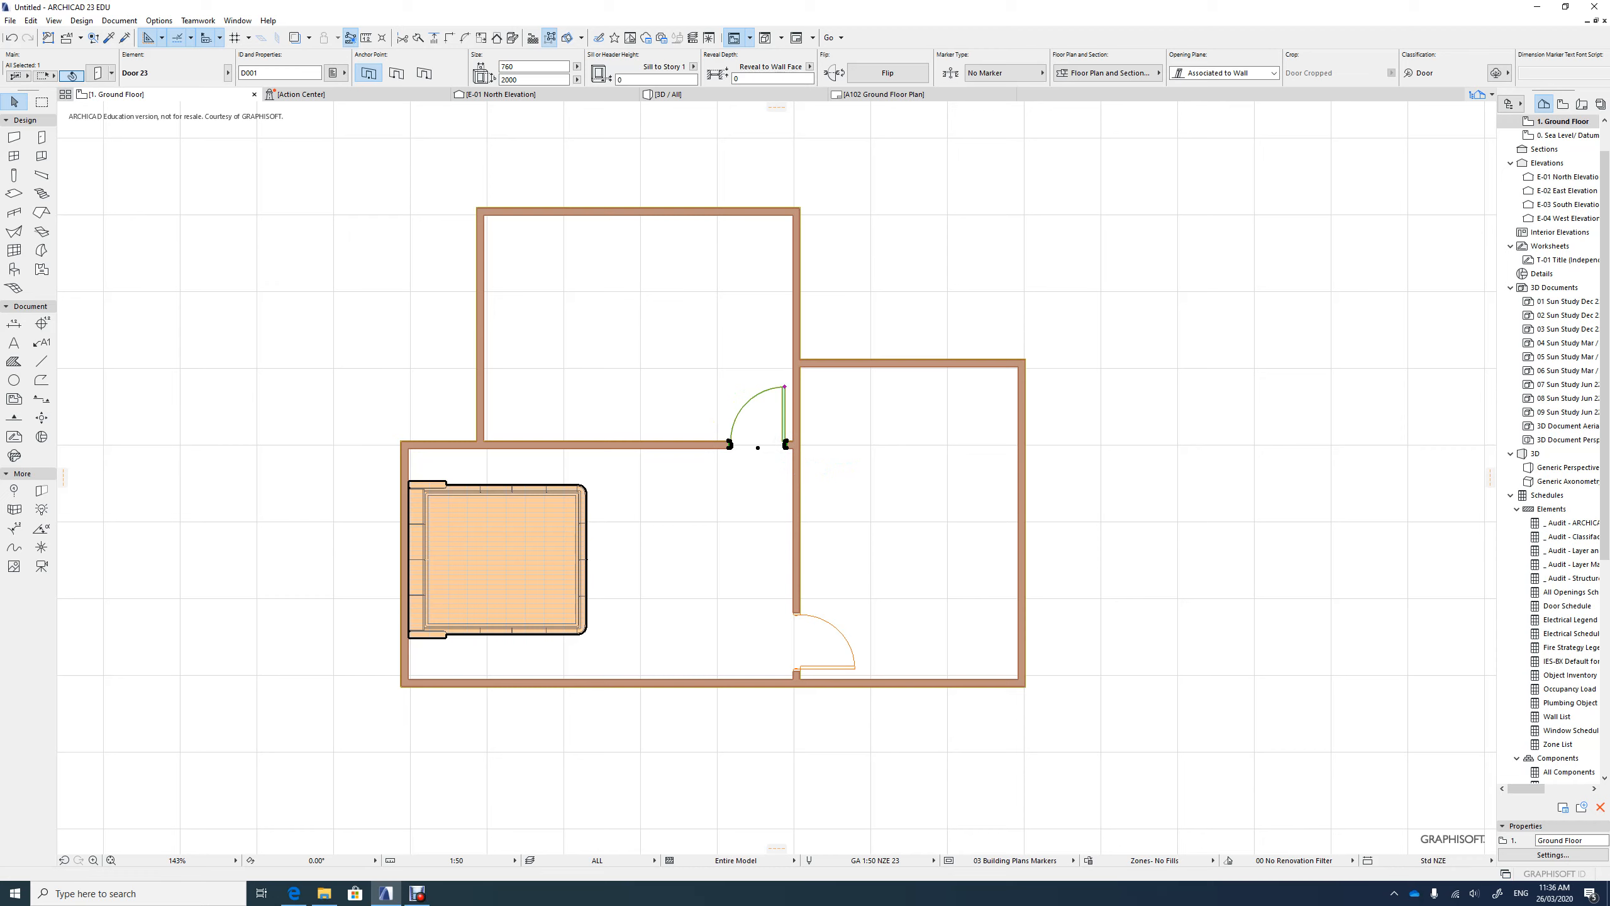
{"action": "key", "text": "Escape"}
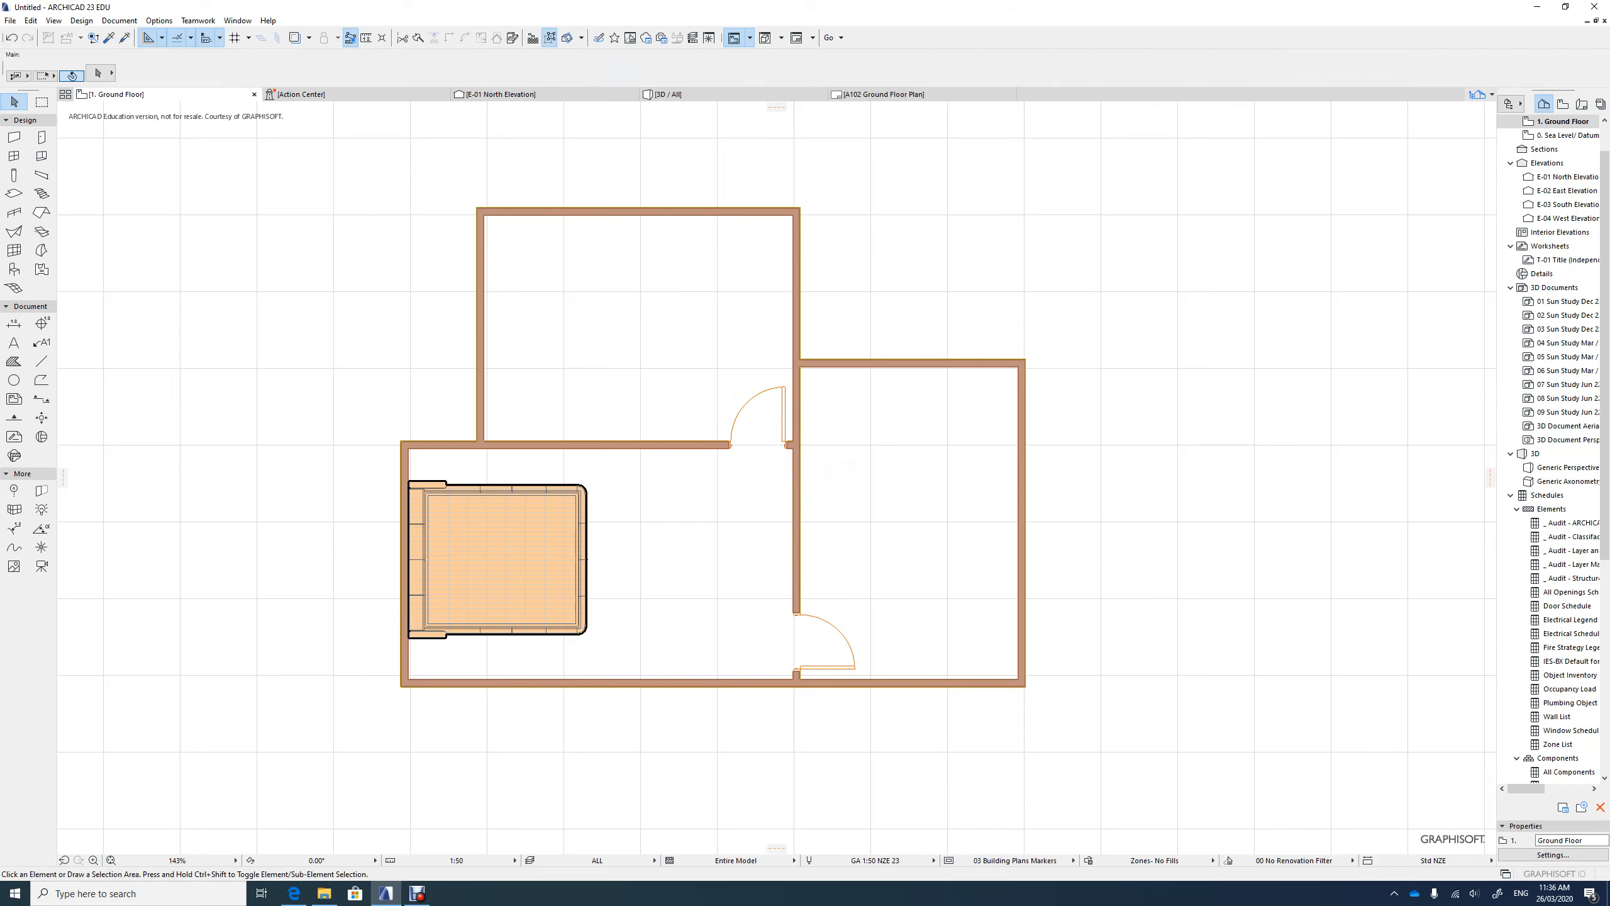